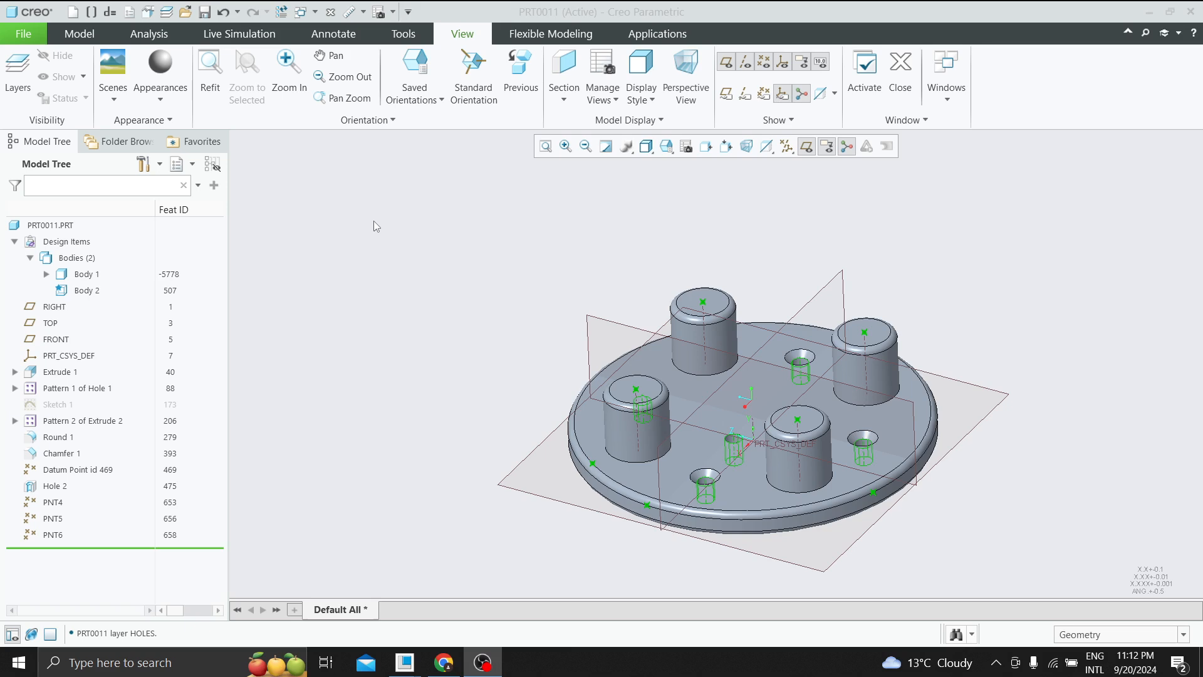
Step: Delete the plain Hole 2 feature near the centre of the round plate and confirm the deletion
click(82, 35)
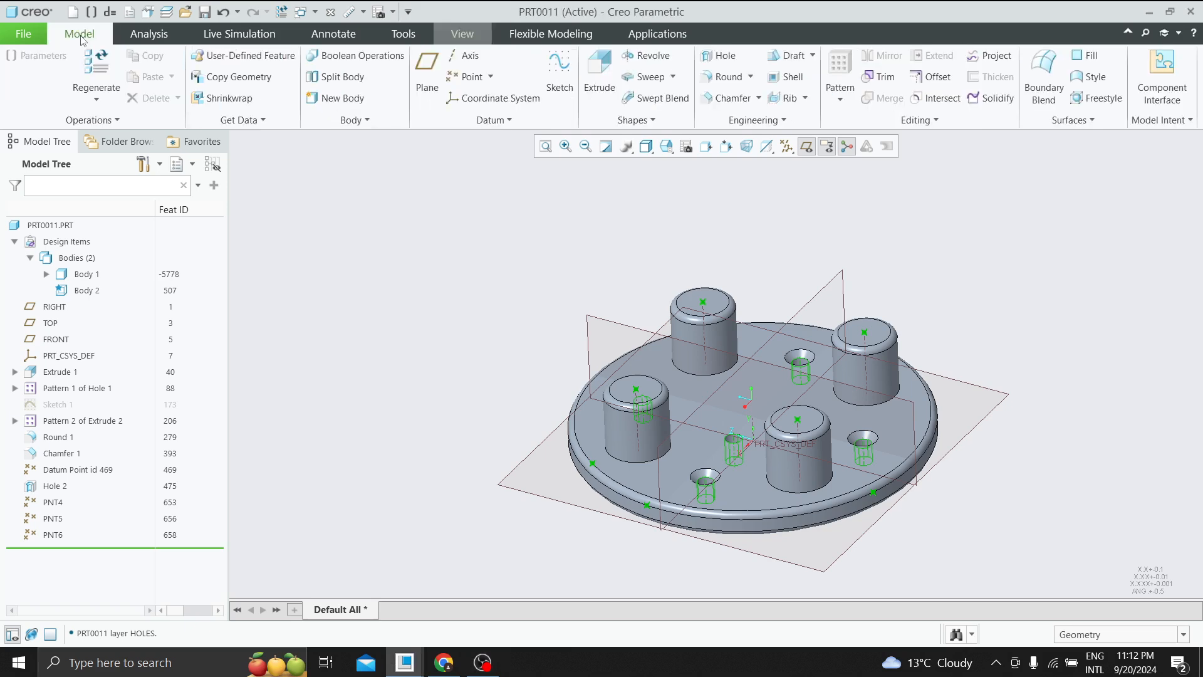
scroll(393, 218, up, 1)
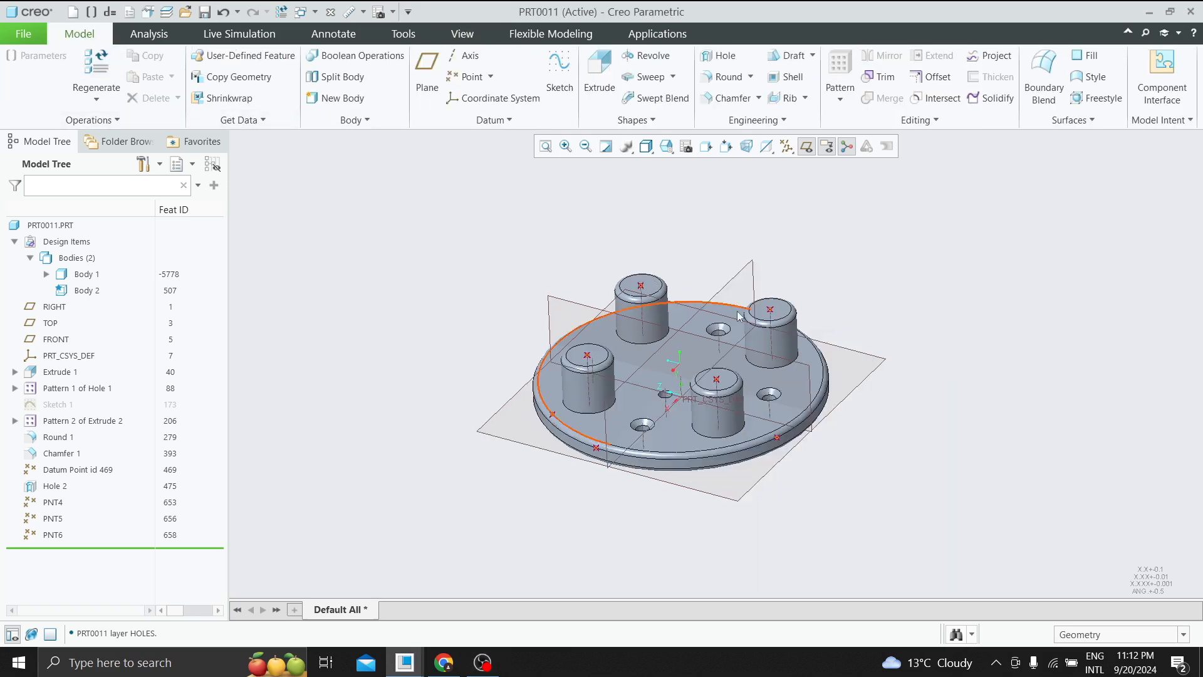
scroll(788, 341, down, 1)
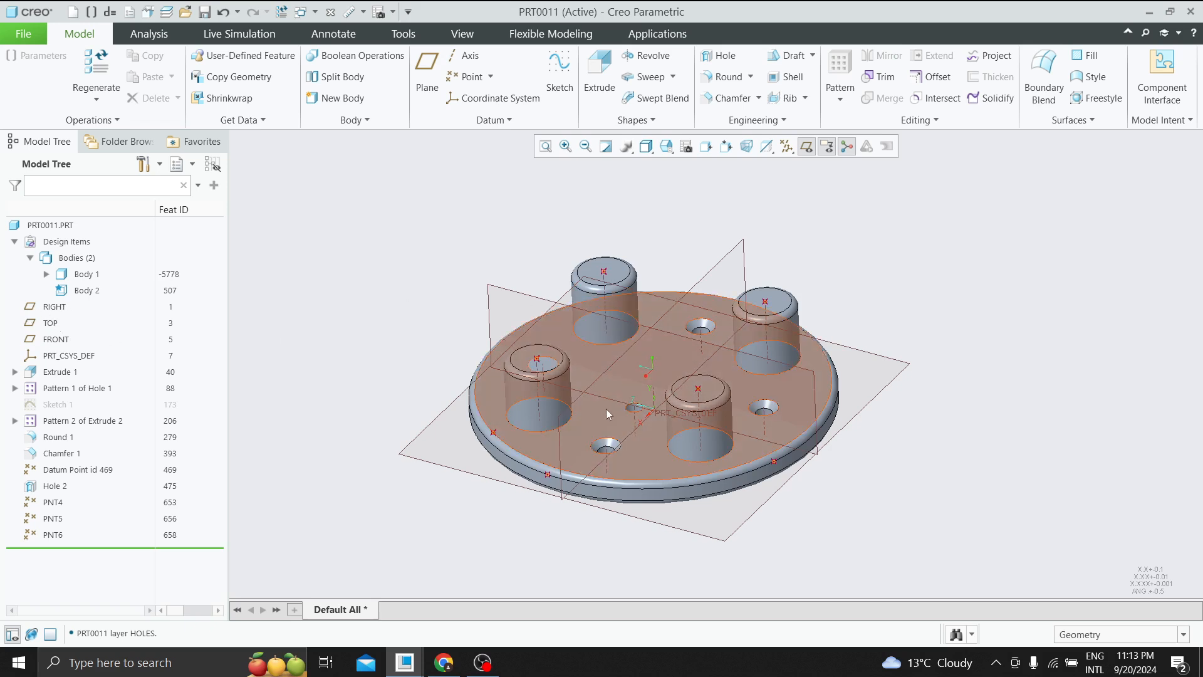
middle_drag(579, 404, 558, 369)
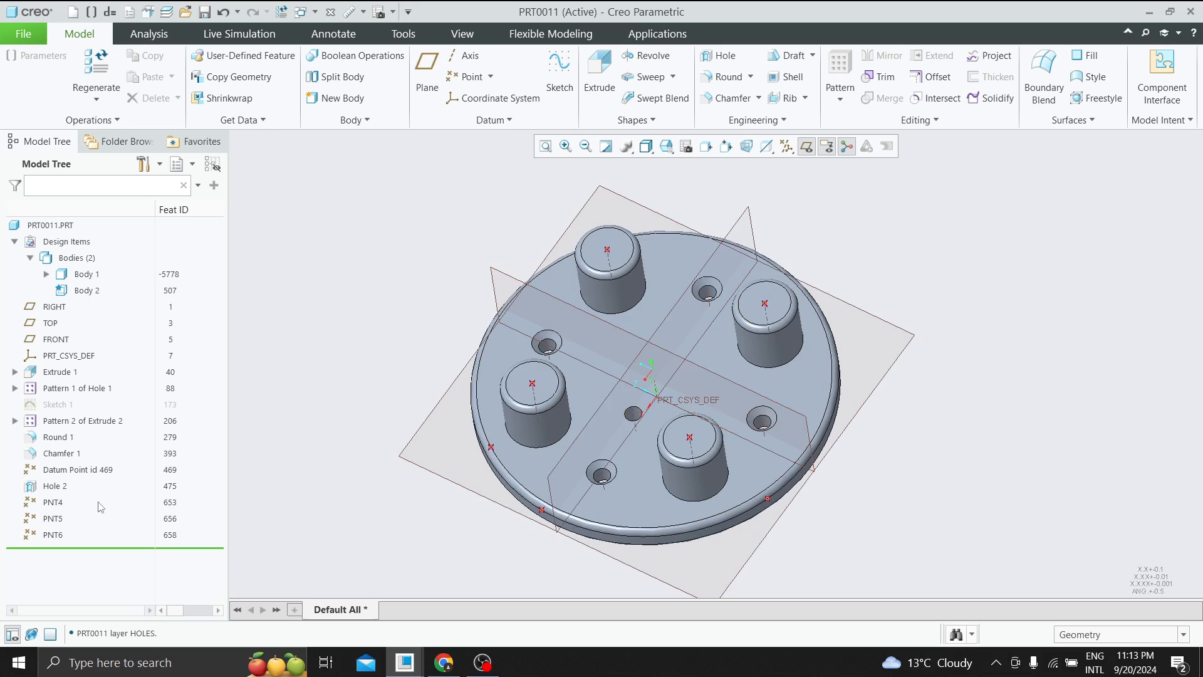
click(15, 389)
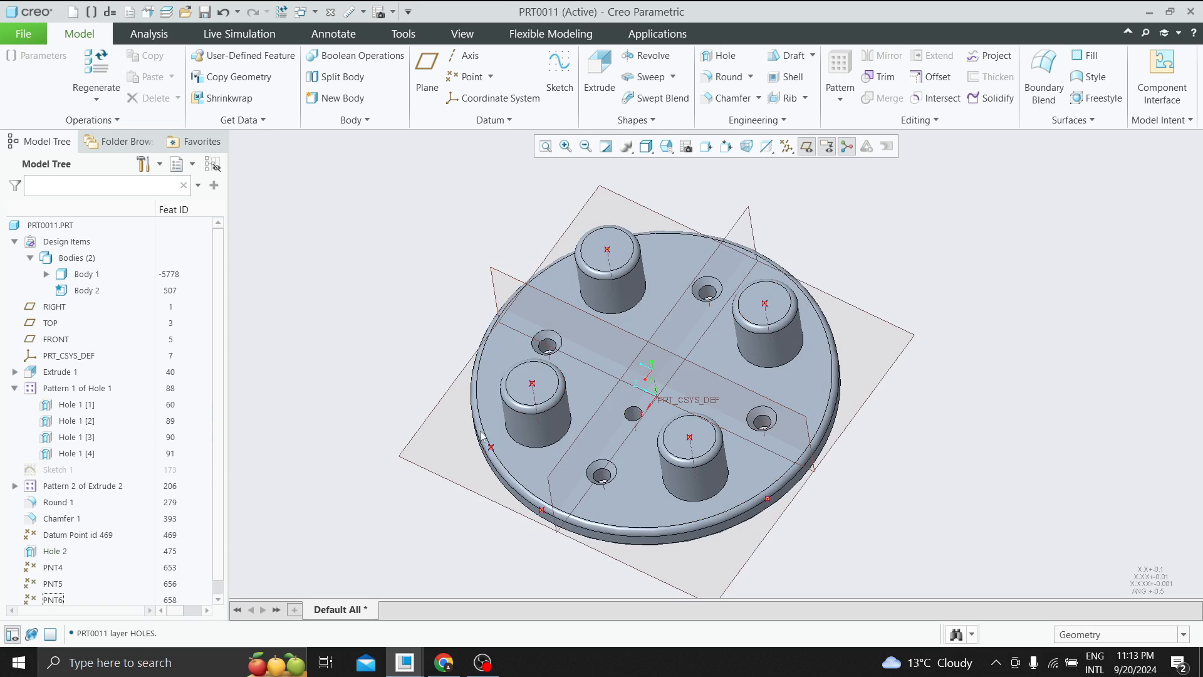
scroll(656, 413, down, 4)
click(607, 420)
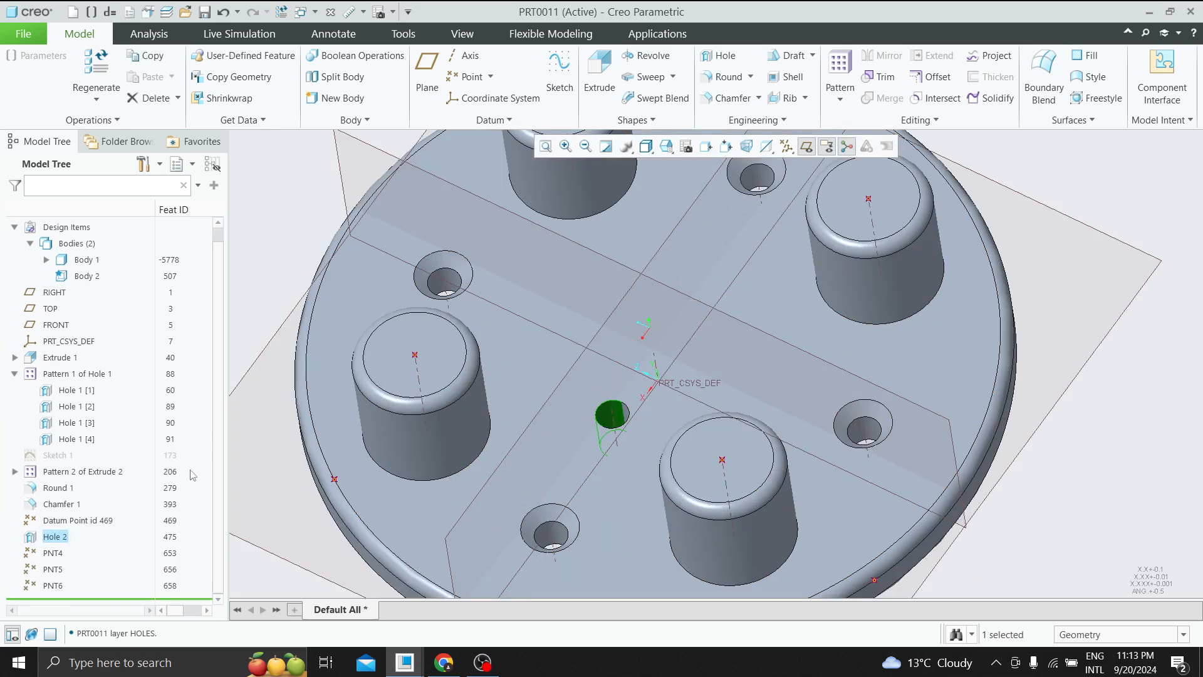
right_click(56, 537)
click(94, 445)
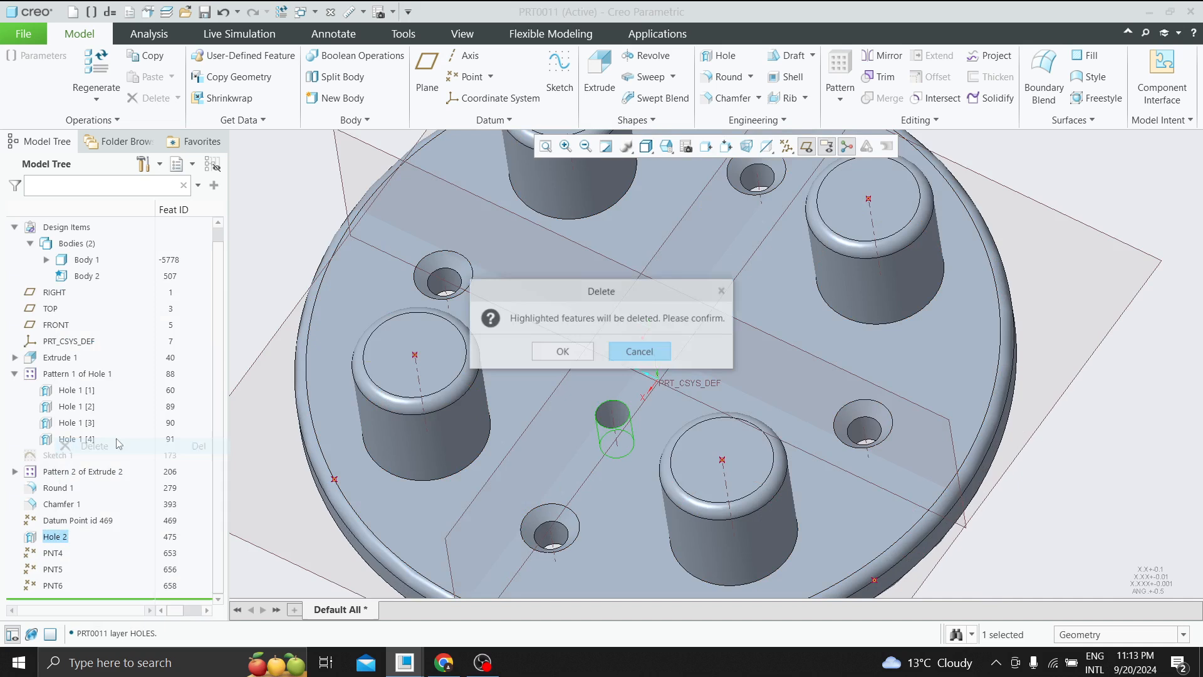
click(560, 352)
scroll(558, 358, up, 3)
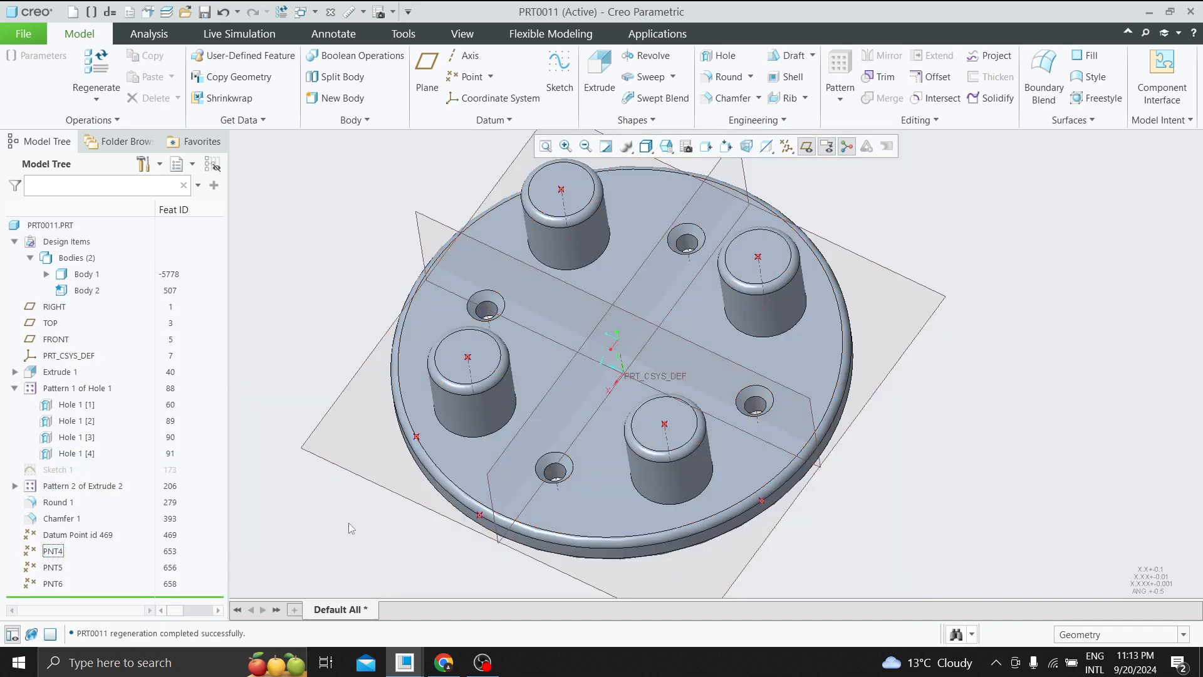
Step: Delete the datum points PNT5, PNT6 and PNT4 on the plate's rim, confirming each deletion
click(53, 584)
click(54, 567)
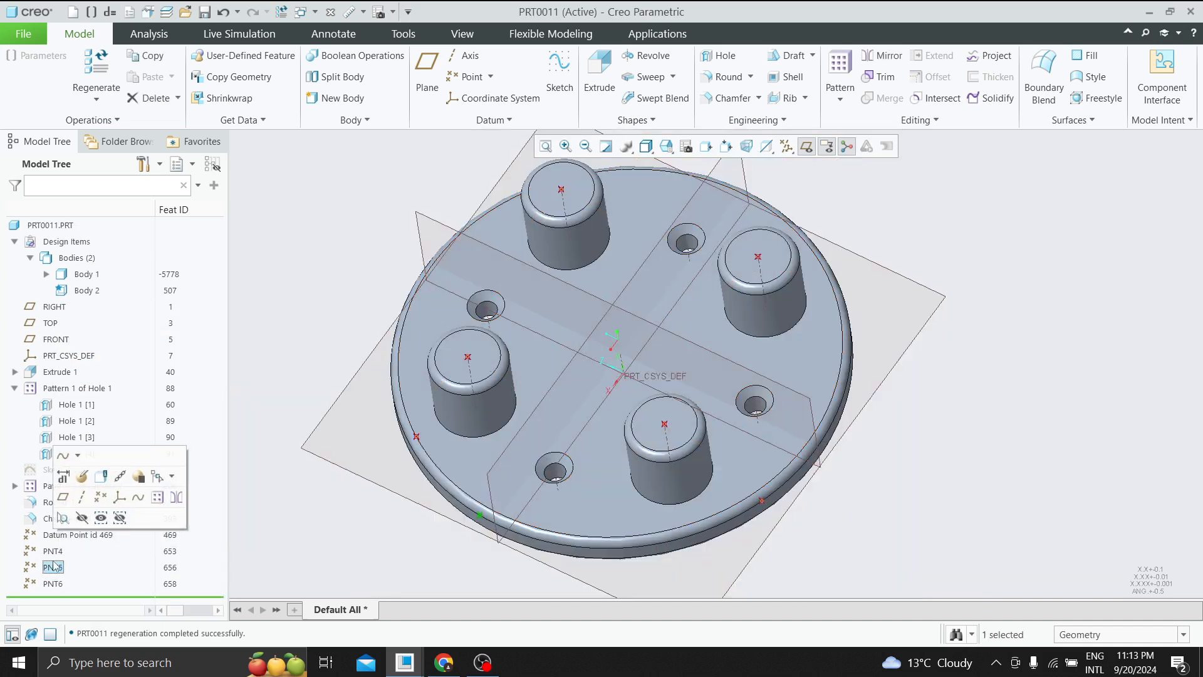
ctrl+click(54, 584)
right_click(54, 583)
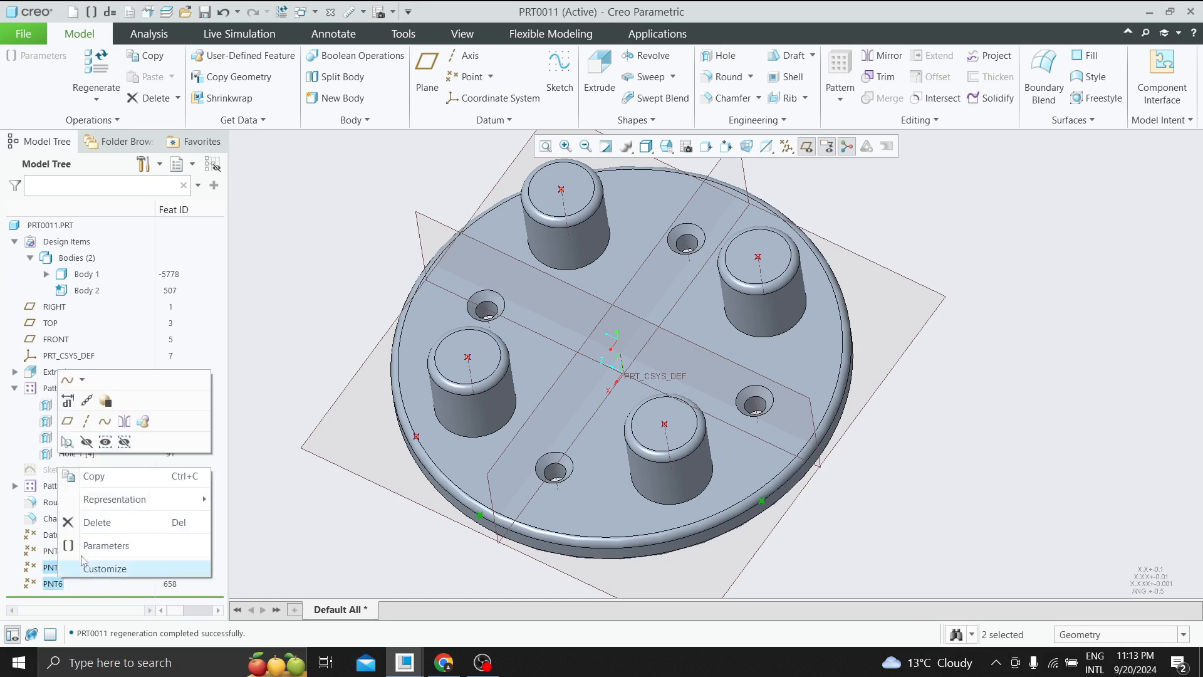
click(91, 476)
click(563, 351)
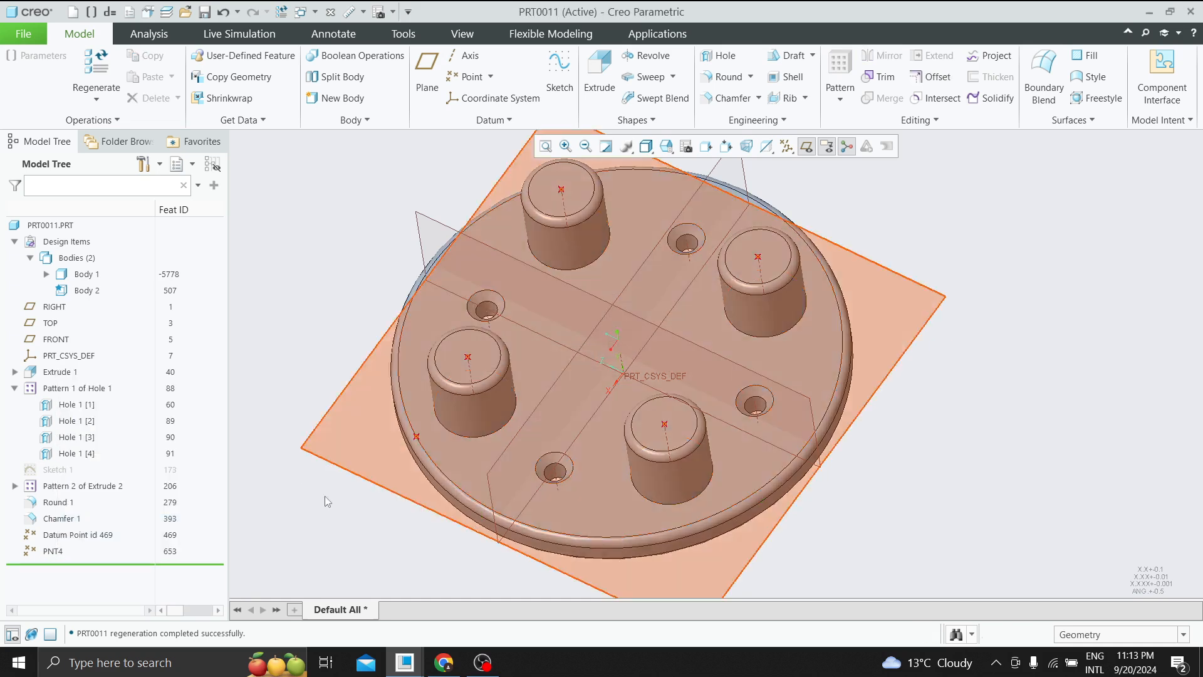
click(52, 551)
right_click(52, 556)
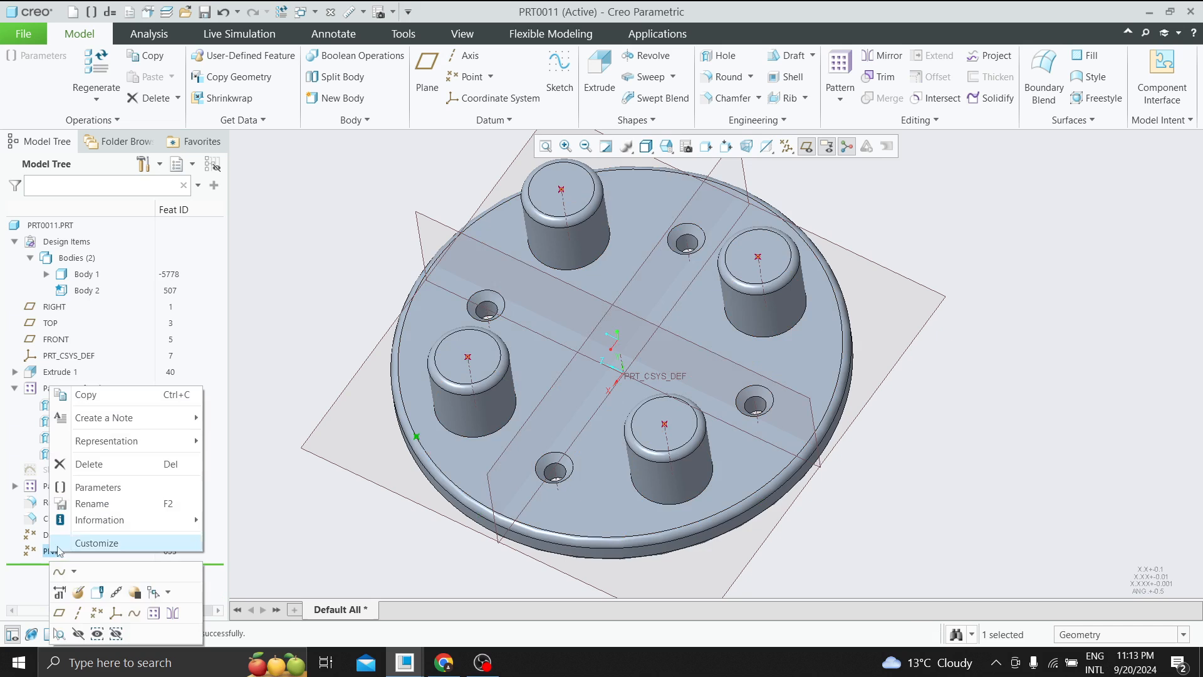
click(91, 464)
click(556, 351)
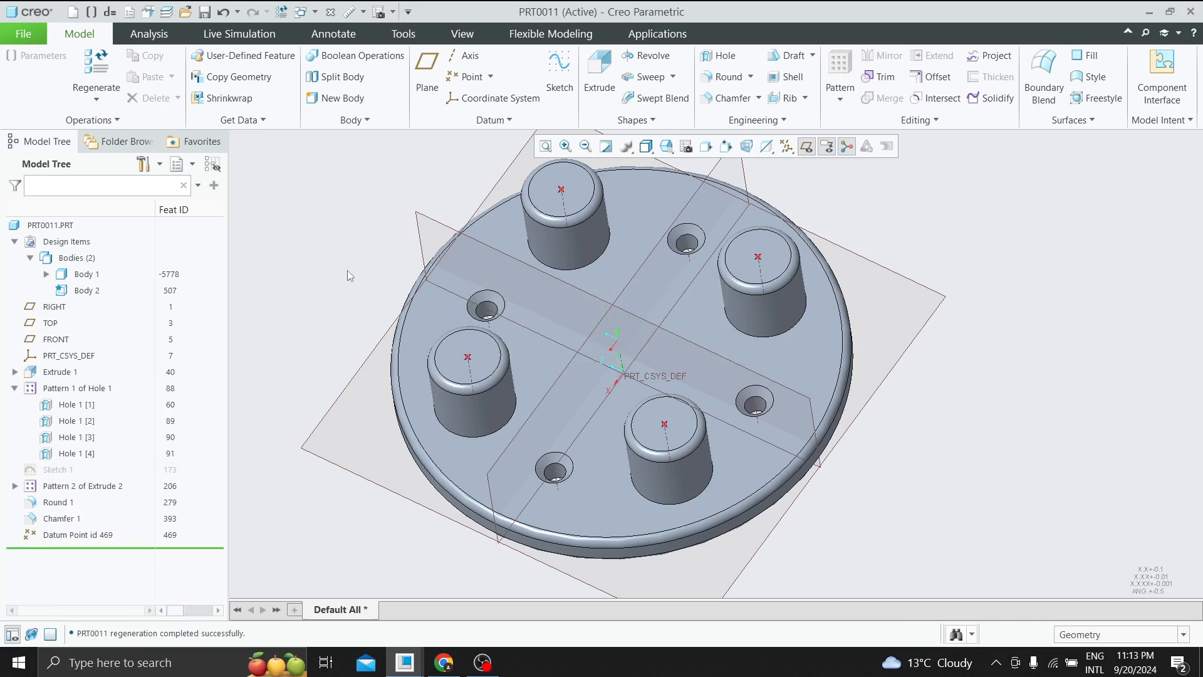
Step: Display the layer tree and delete the default datum point layer 04___PRT_ALL_DTM_PNT after checking its contents
mouse_move(299, 310)
middle_down()
mouse_move(295, 282)
mouse_move(302, 307)
middle_up()
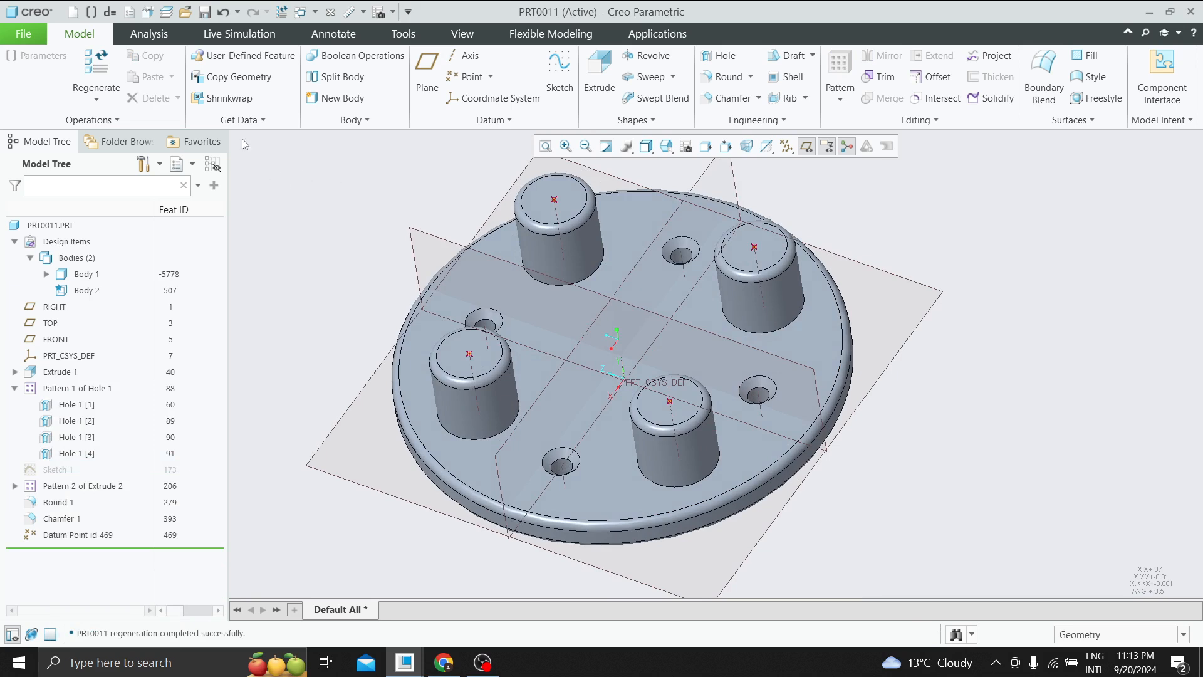
click(192, 165)
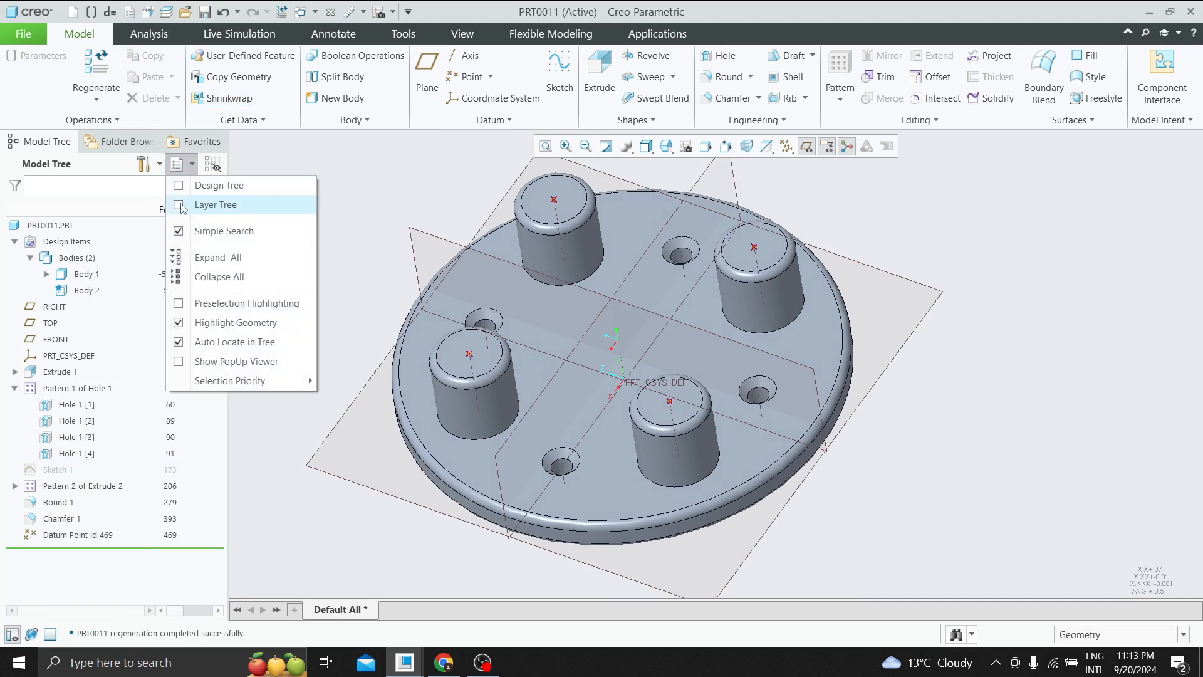
click(187, 206)
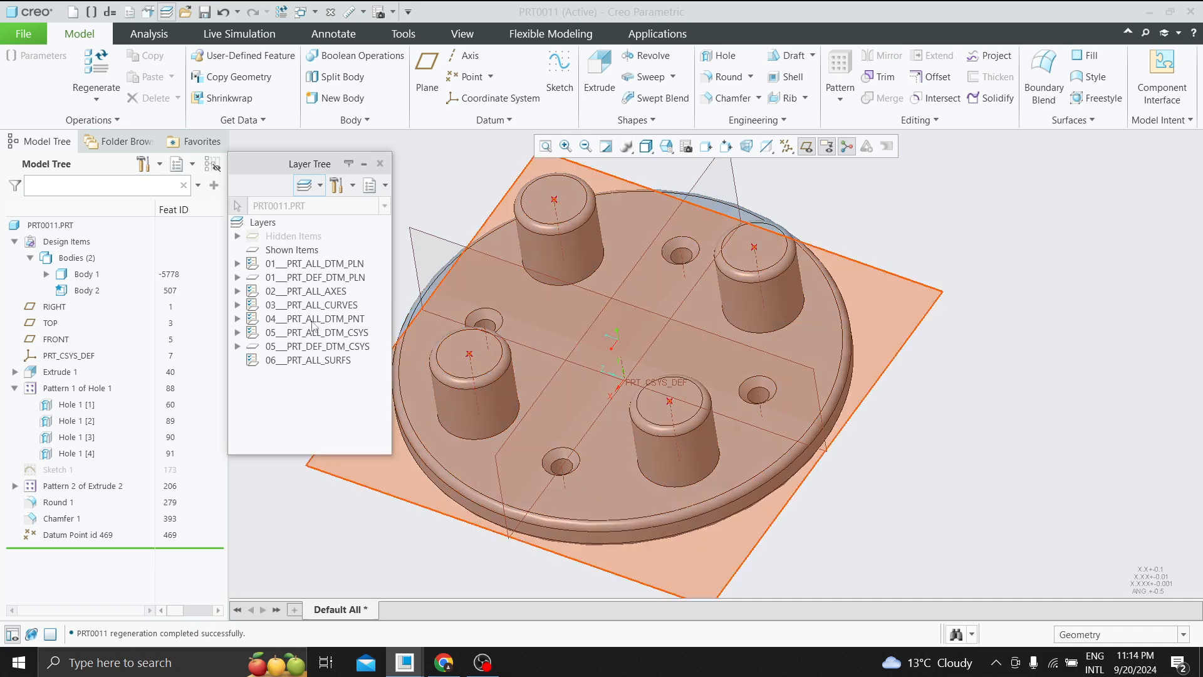
click(237, 320)
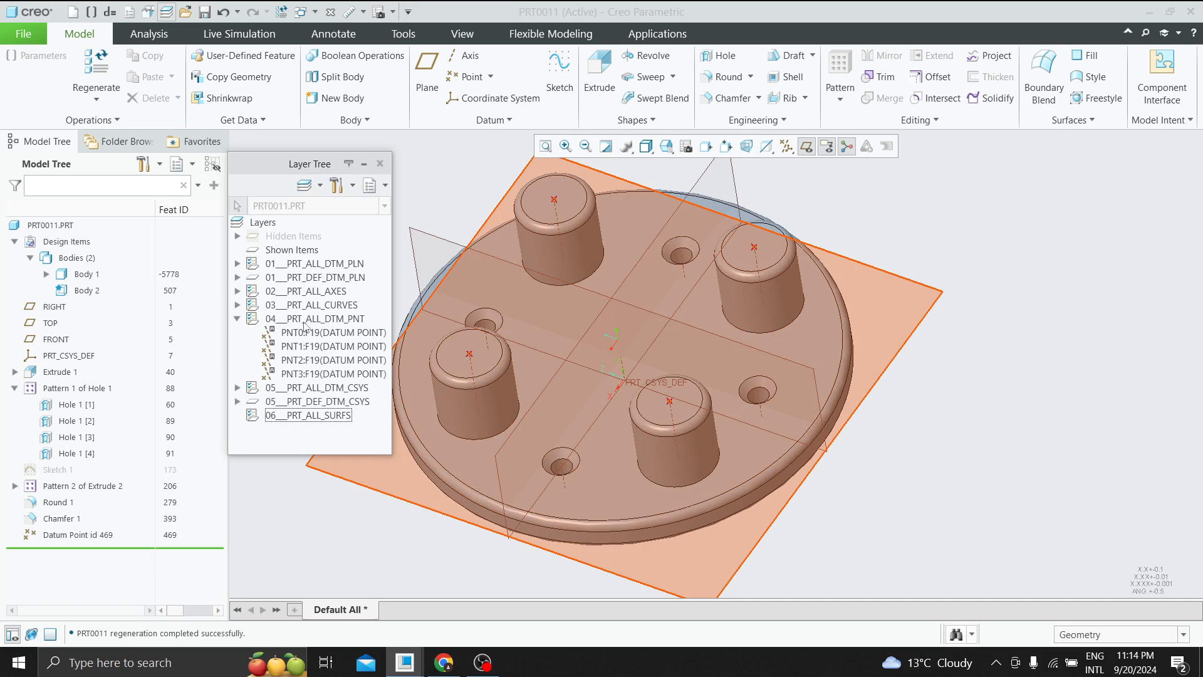
click(237, 319)
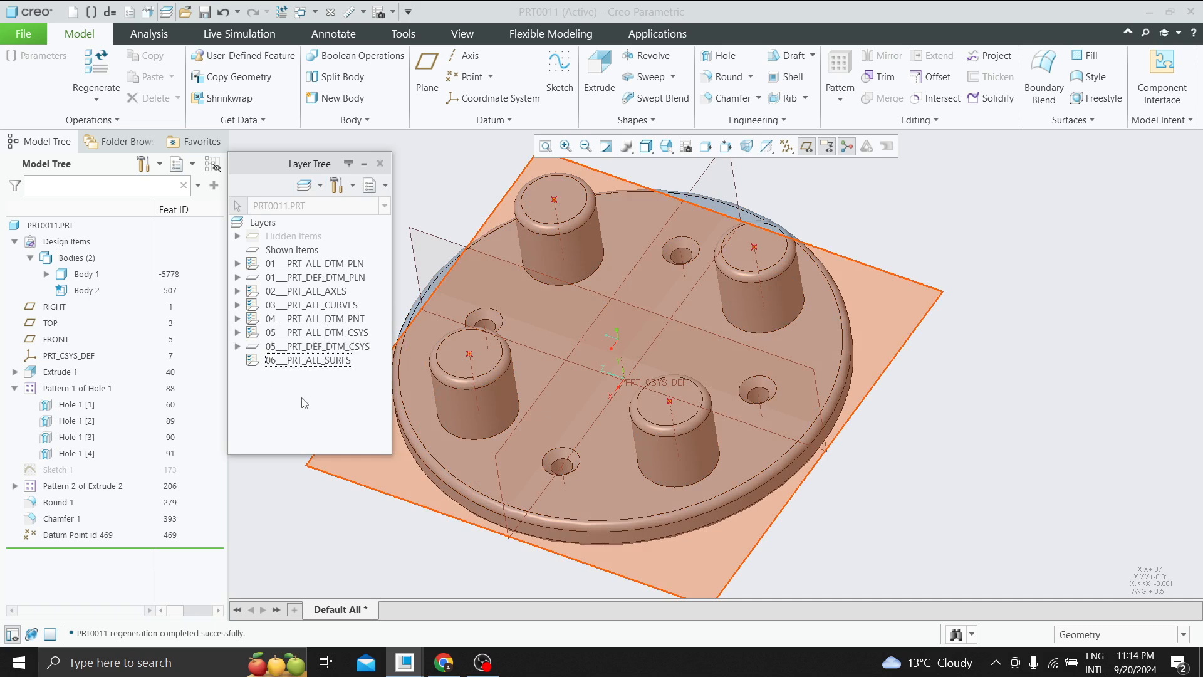
right_click(319, 321)
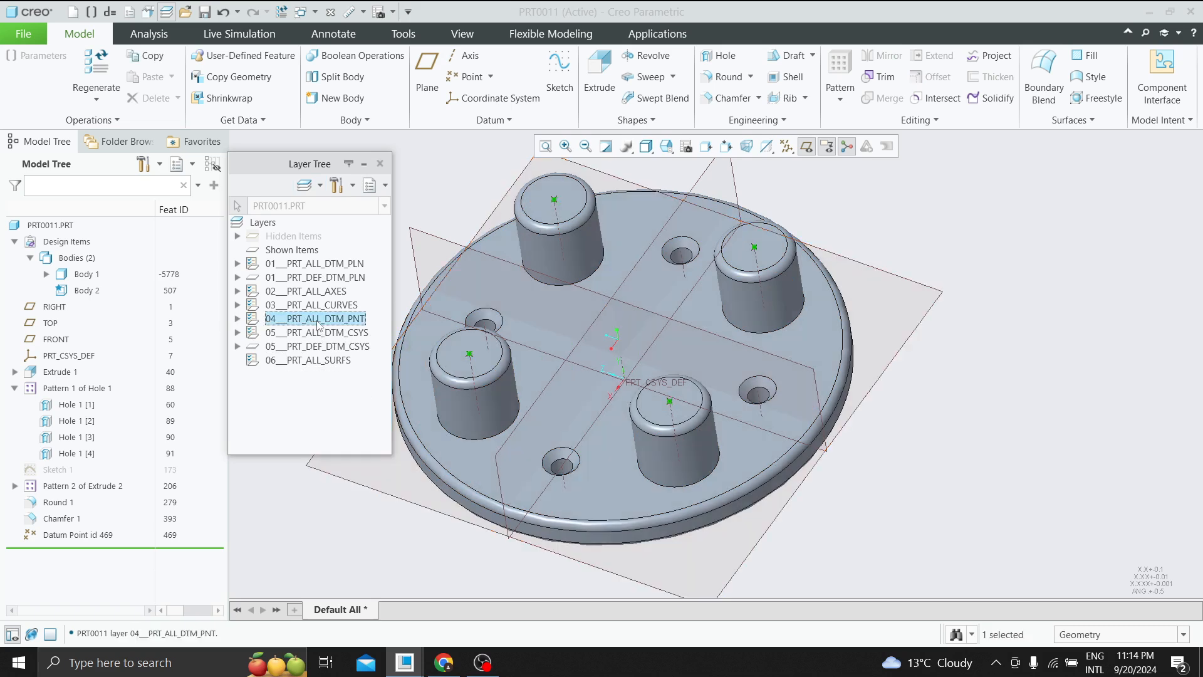
click(365, 177)
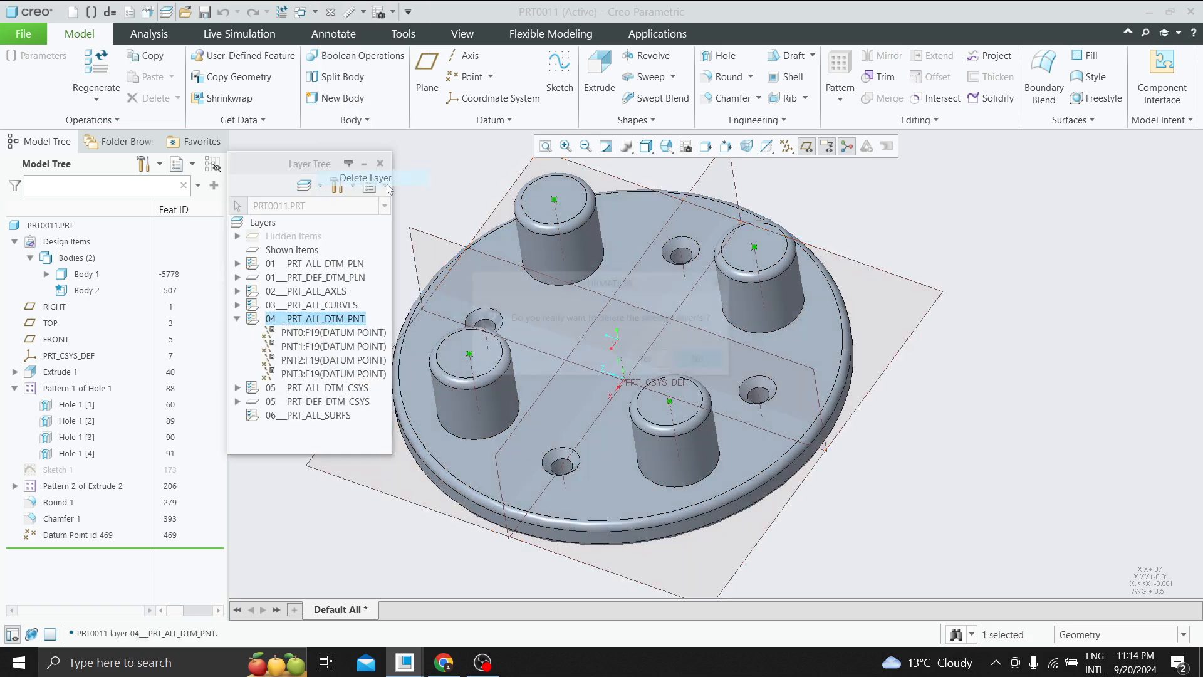
click(643, 361)
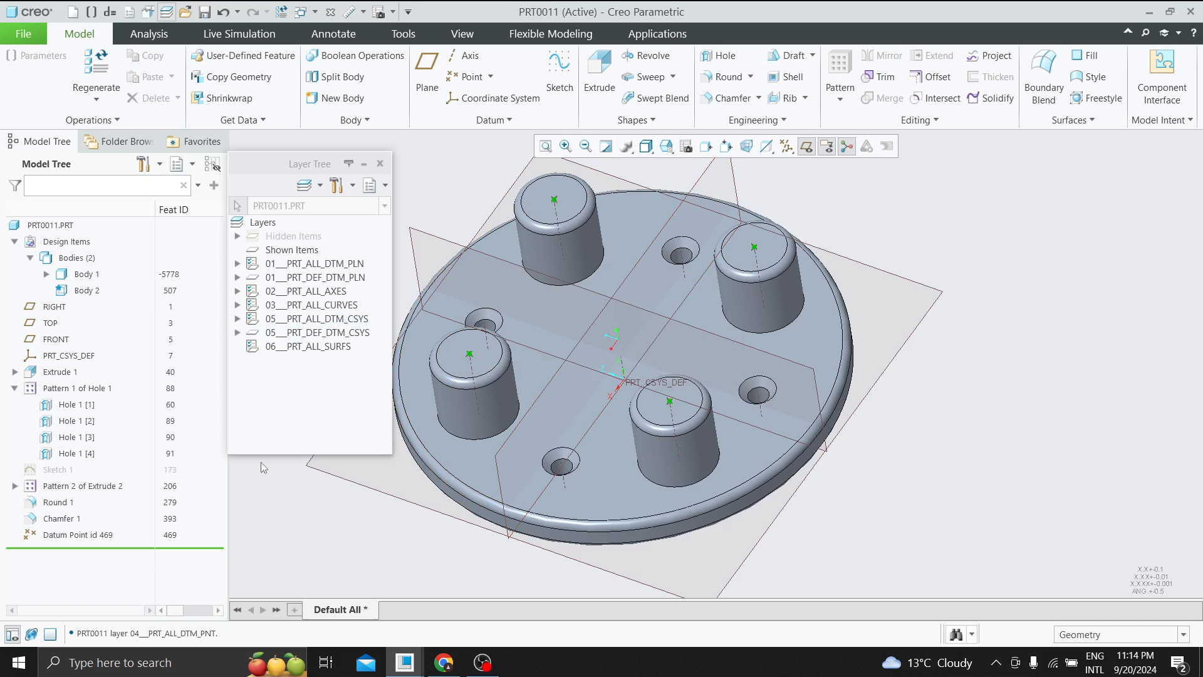
Step: Create a new layer named datum_points, changing the input language to the Swedish keyboard for the underscore
right_click(263, 230)
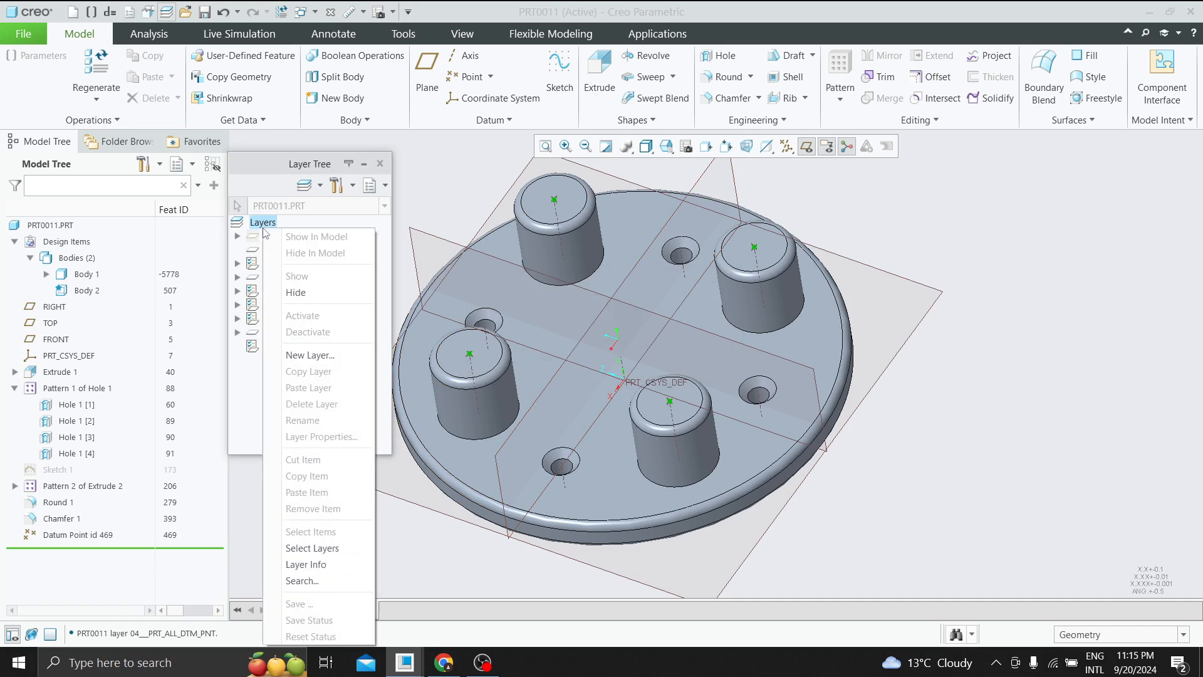
click(310, 354)
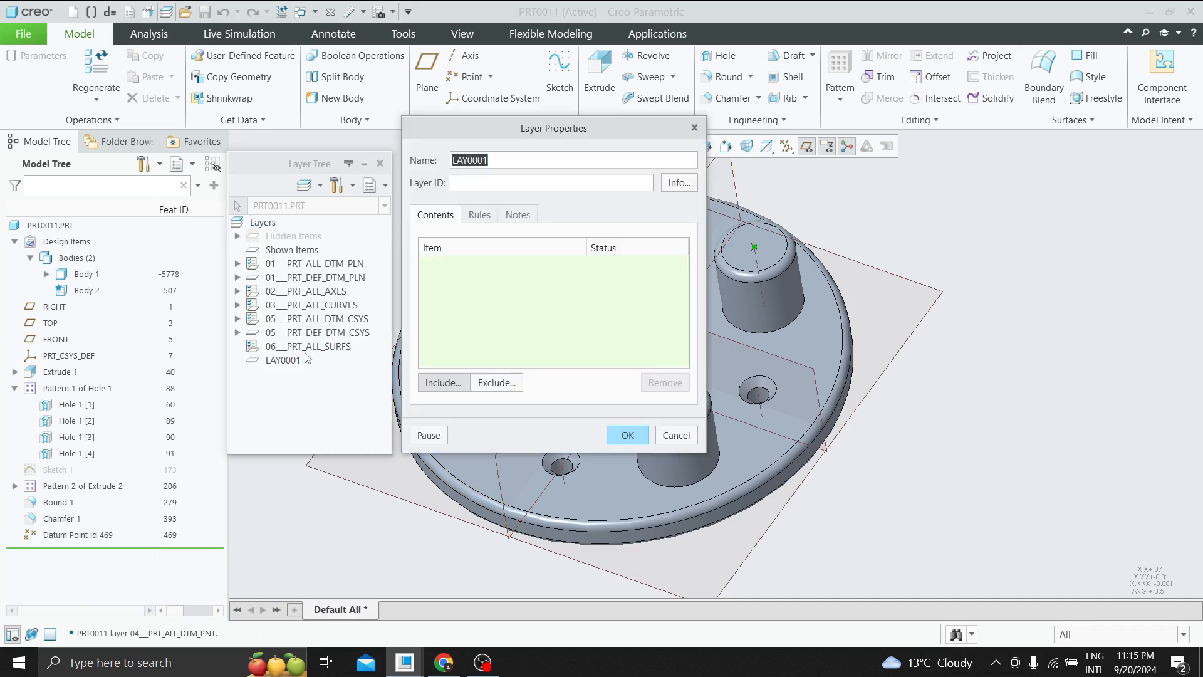
drag(515, 128, 516, 141)
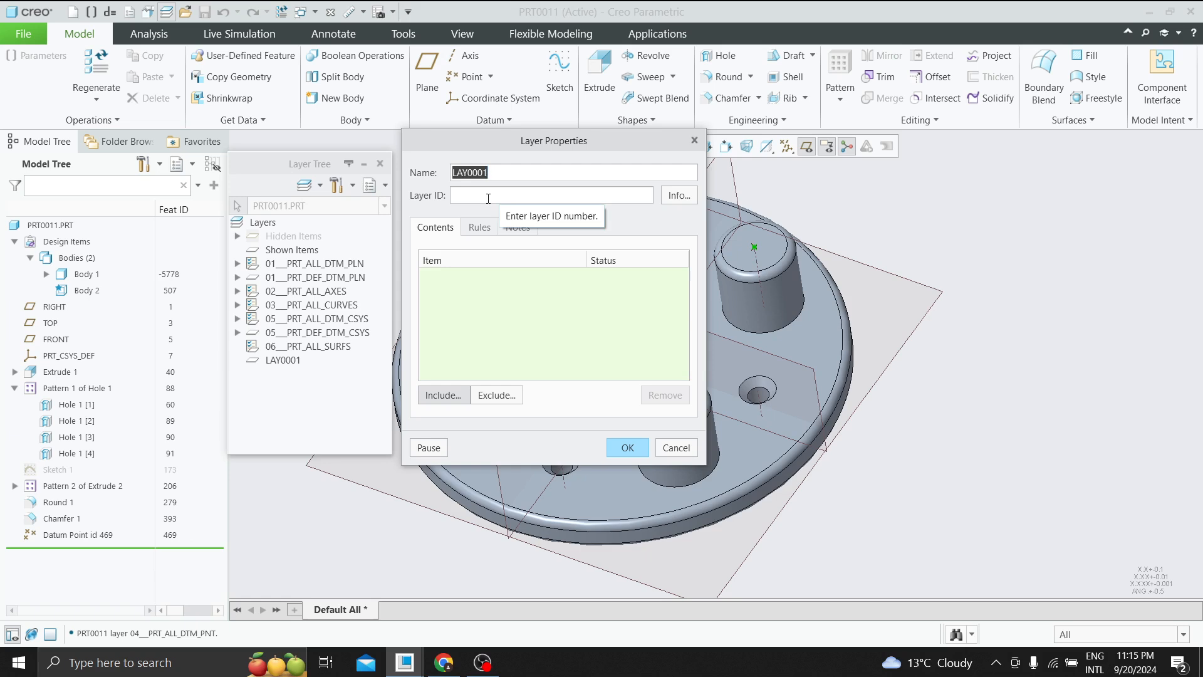
text(datume)
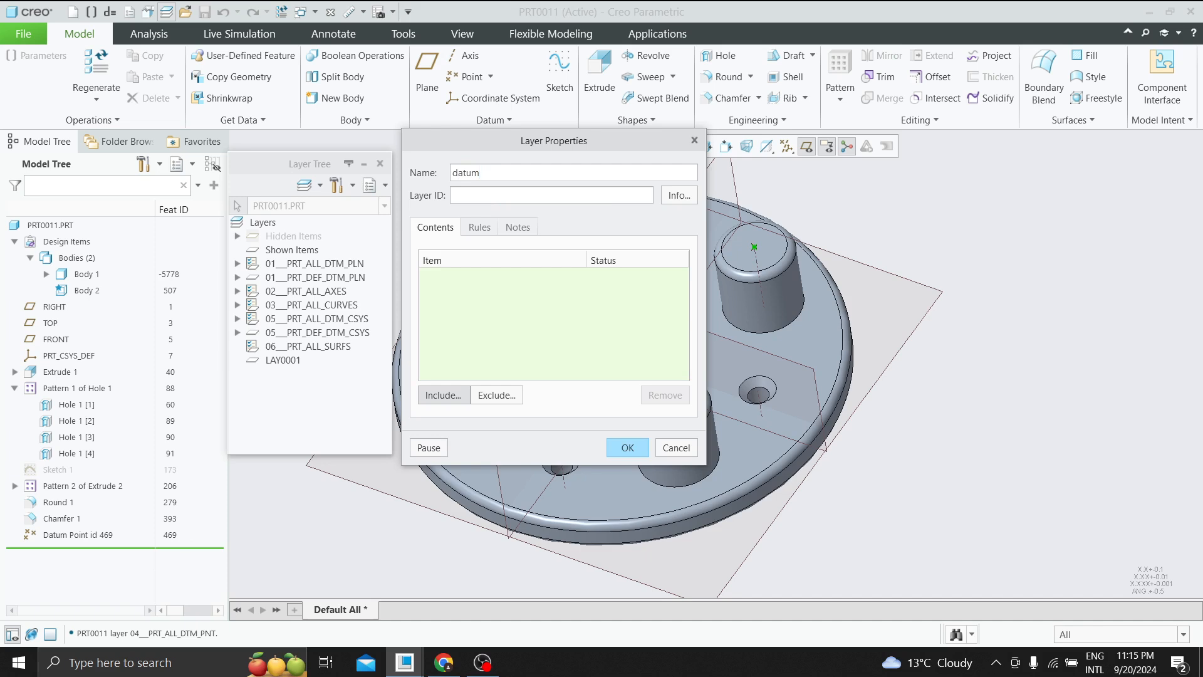
click(1094, 663)
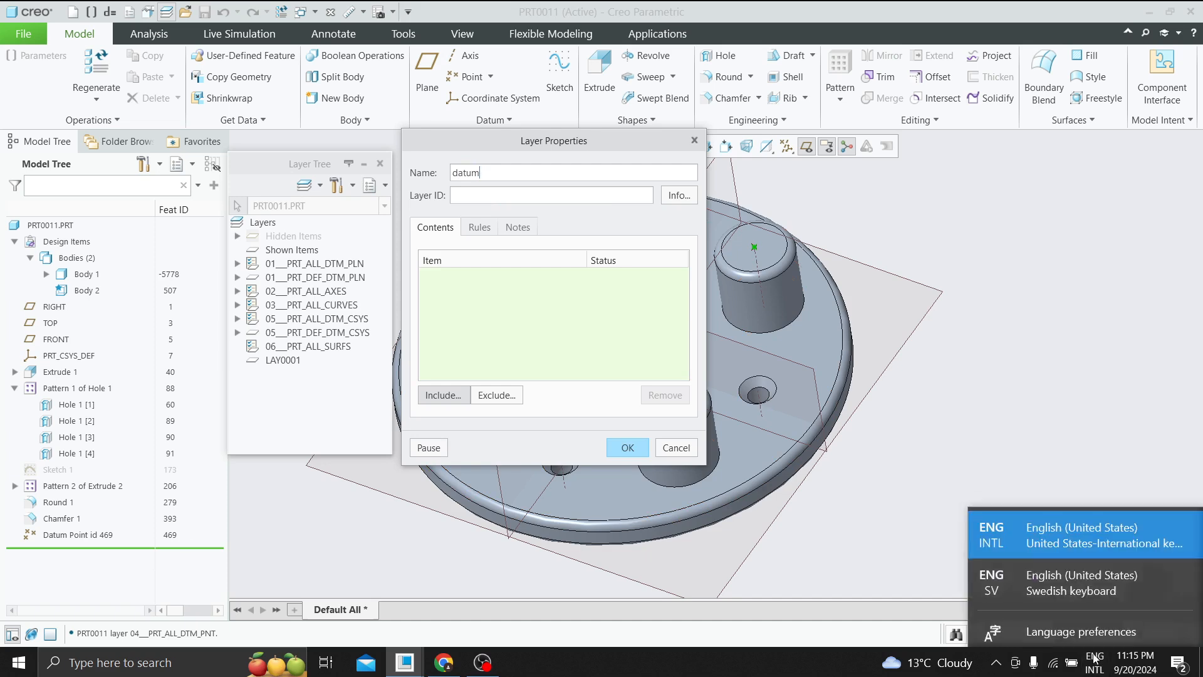
click(1069, 578)
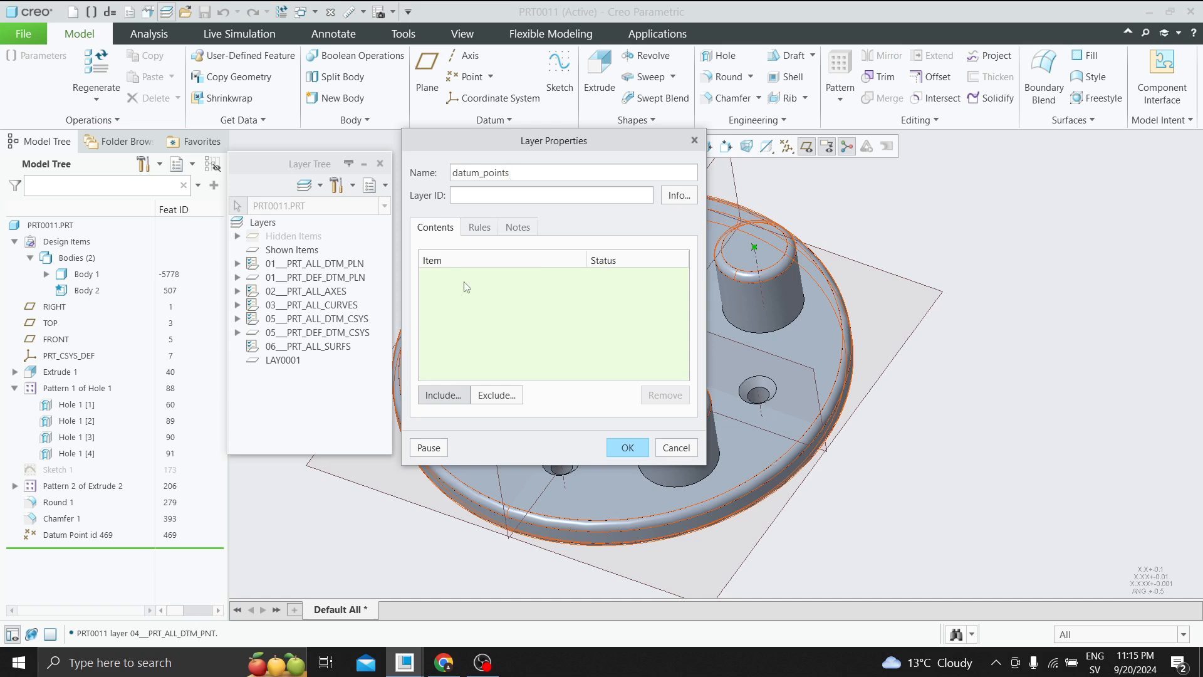
Step: Turn on the Independent and Associative rule options for the datum_points layer, keeping Rules Enabled checked
click(487, 236)
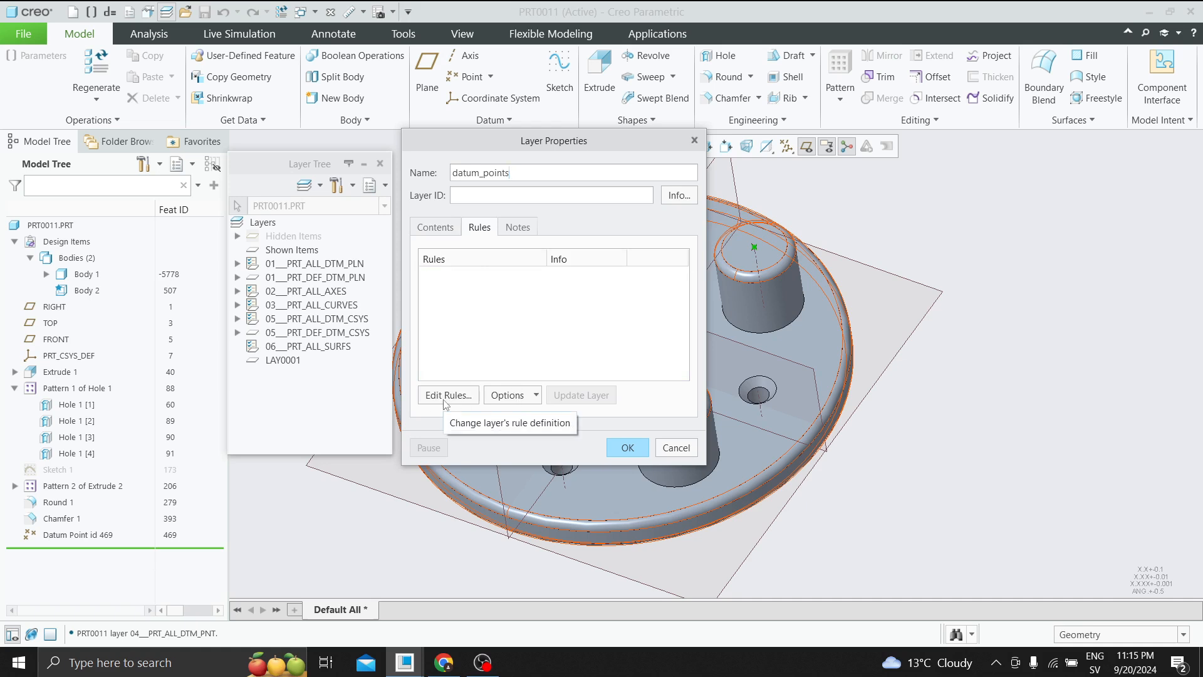
click(537, 396)
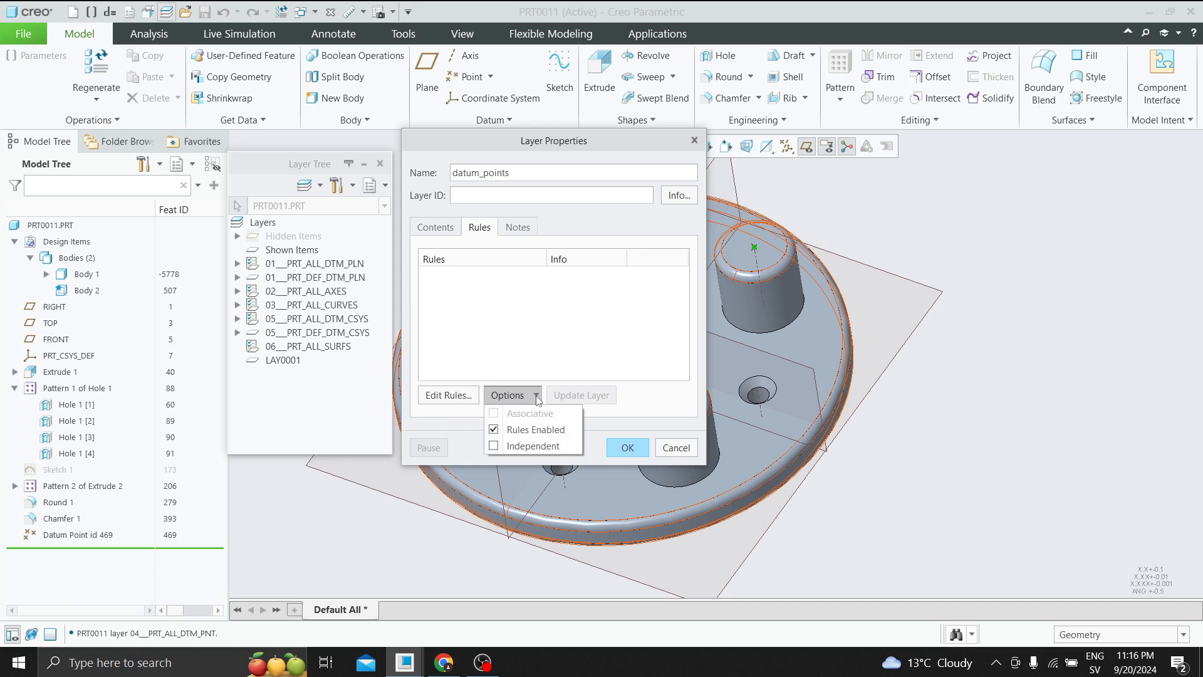
click(500, 446)
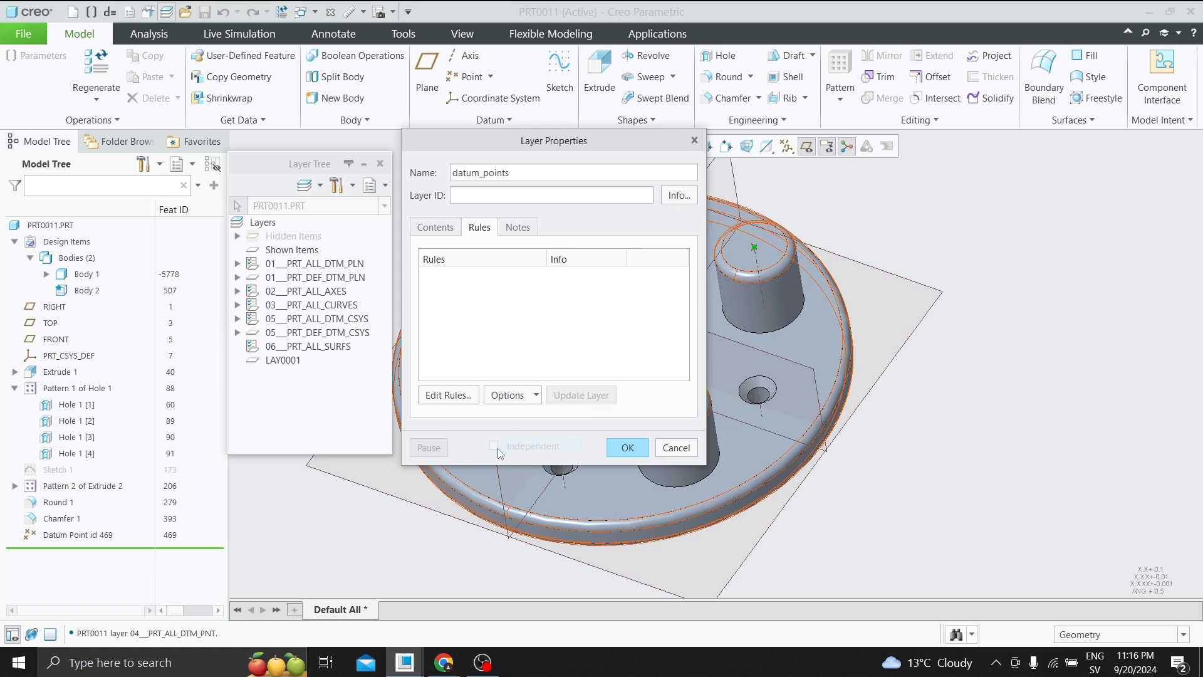
click(518, 401)
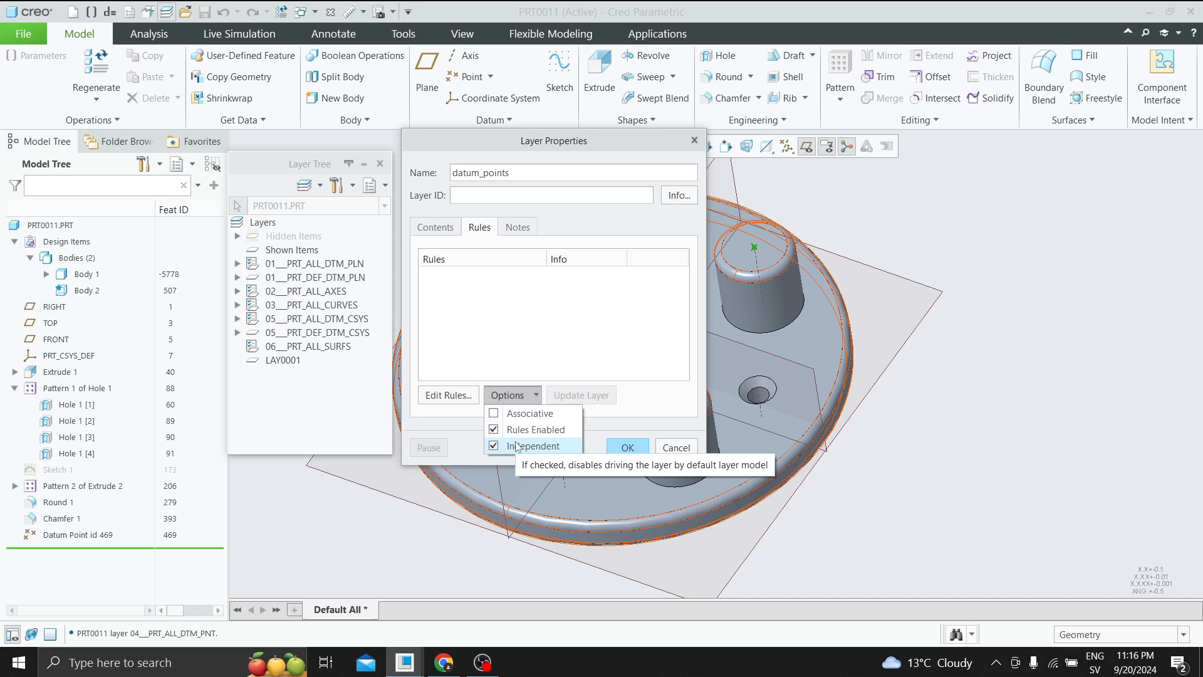
click(496, 415)
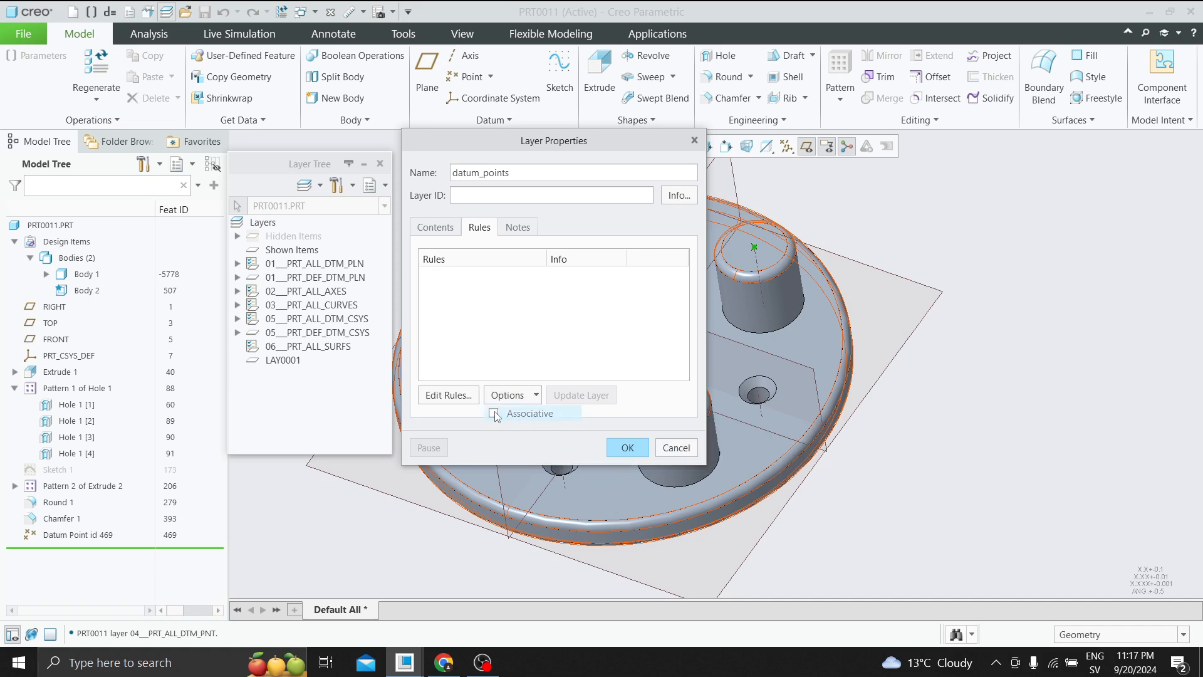
click(505, 396)
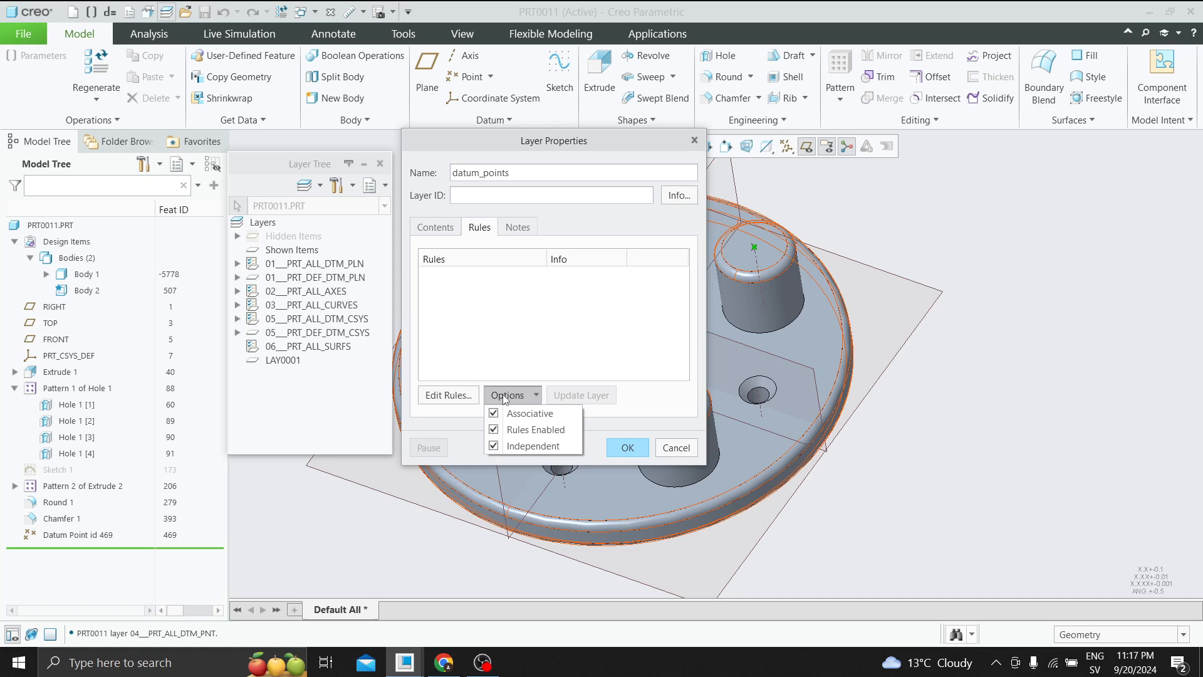
click(495, 429)
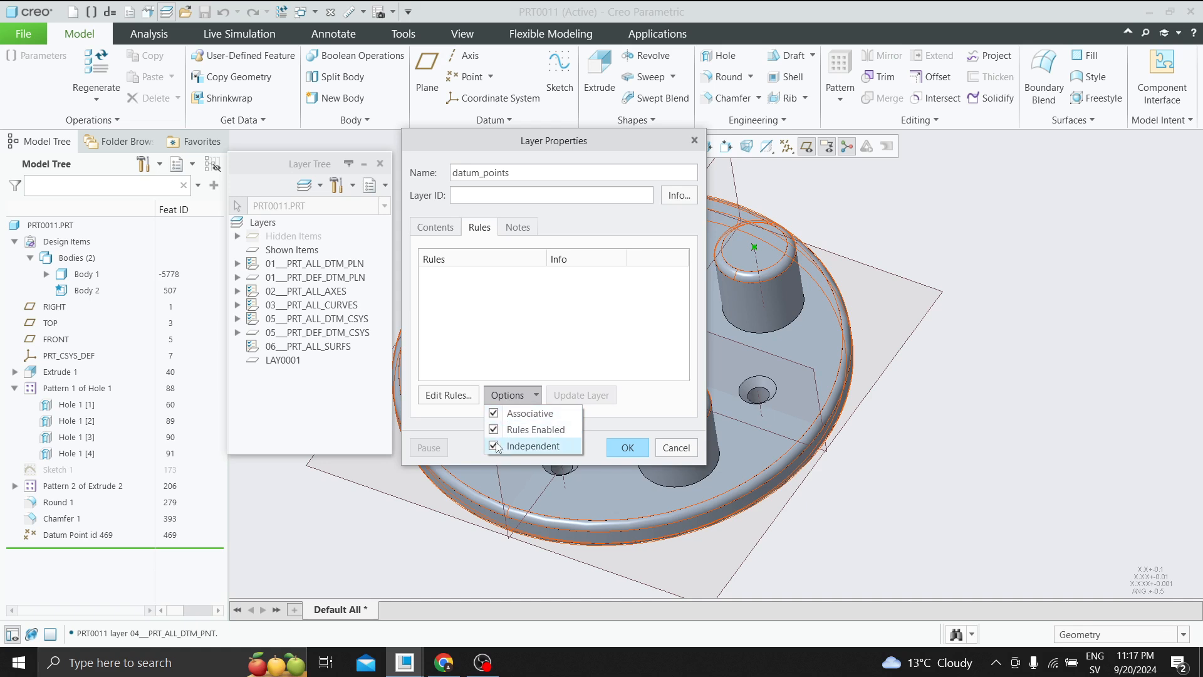
click(455, 401)
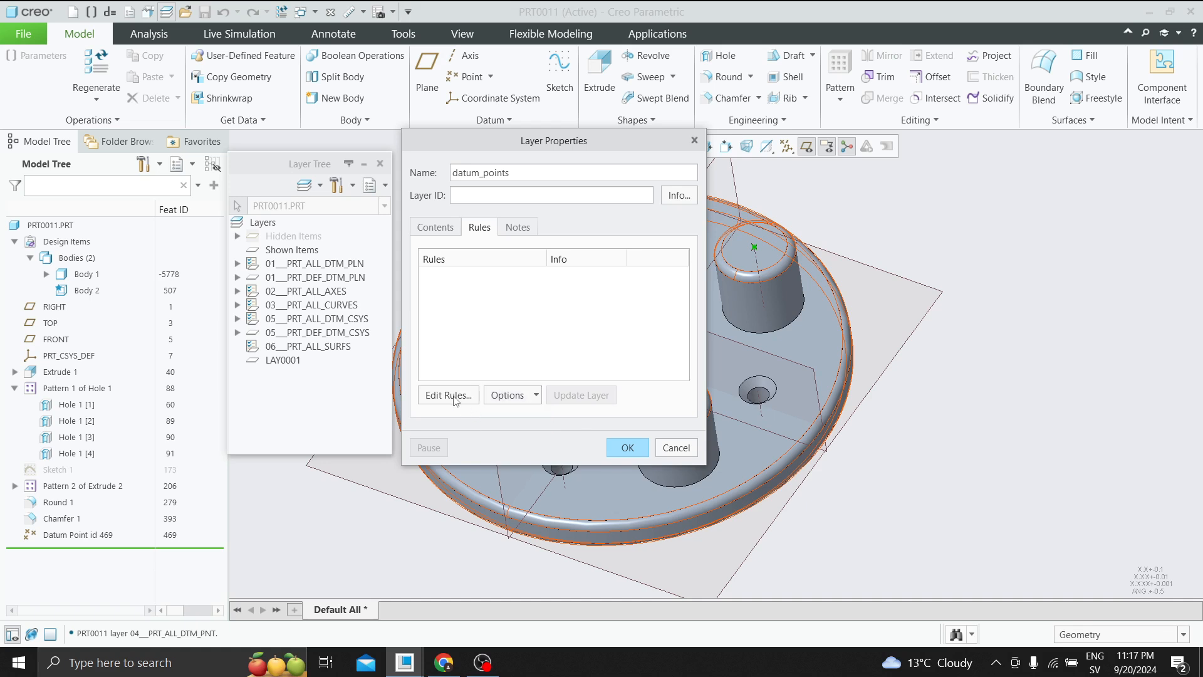
Step: Start editing the datum_points layer's rules and set both Look for and Look by to Point
click(449, 395)
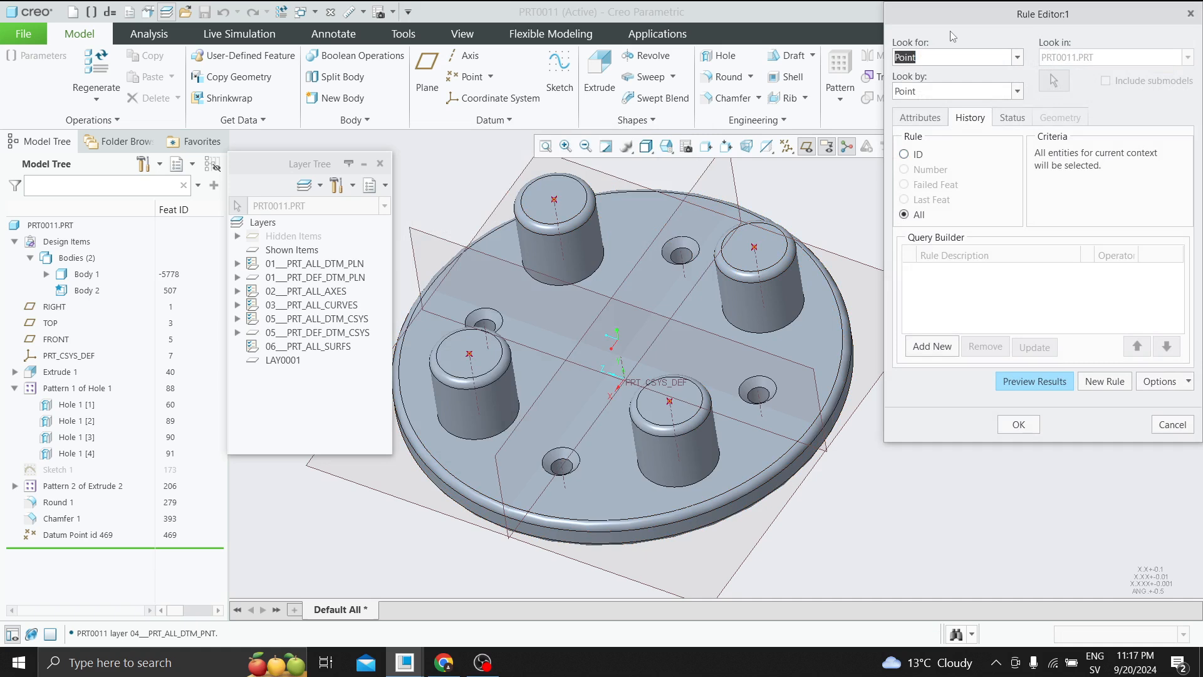
click(1017, 57)
click(940, 88)
click(1018, 57)
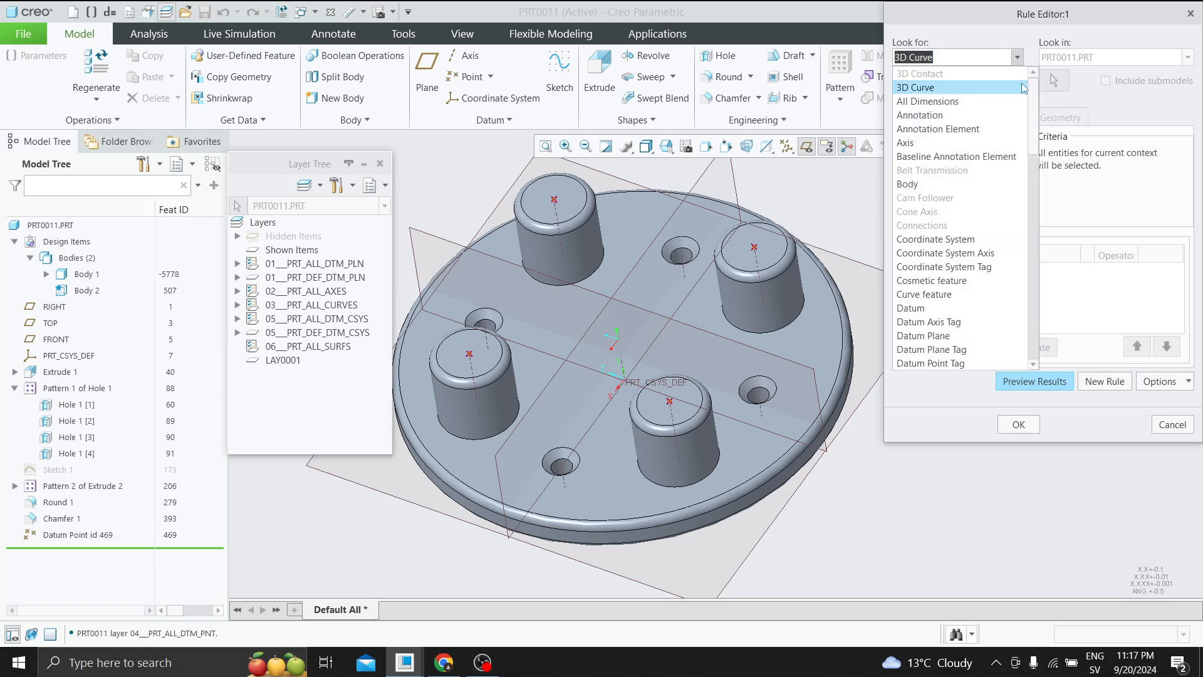
drag(1035, 122, 1040, 319)
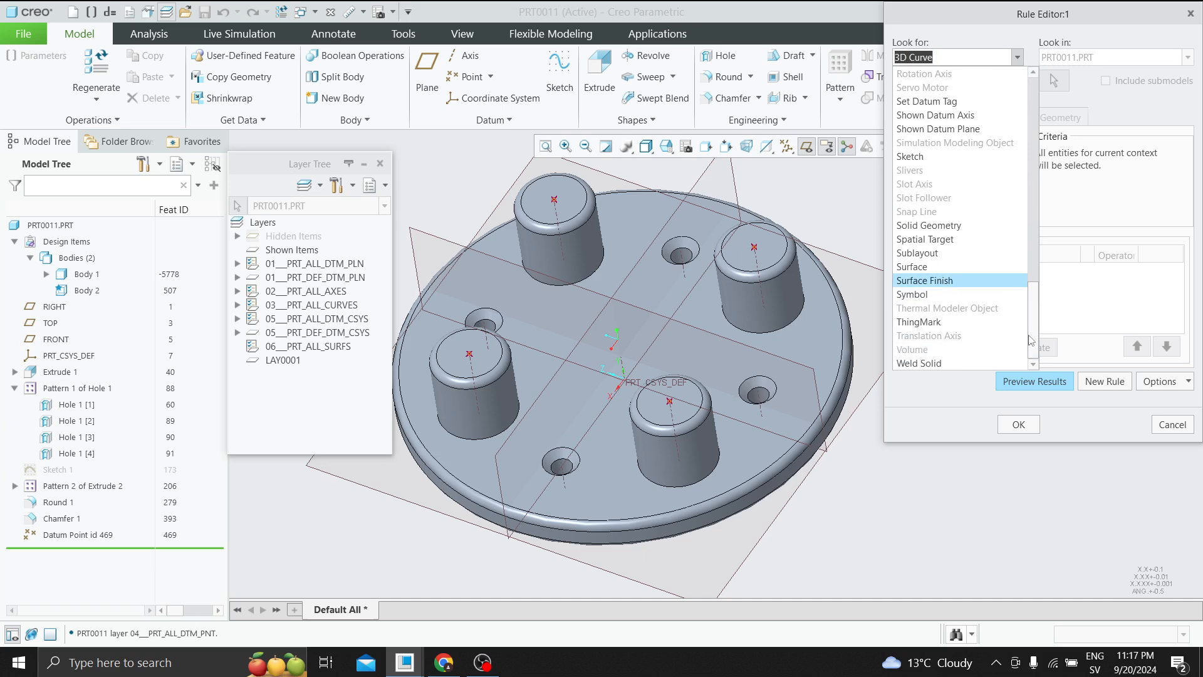
drag(1035, 318, 1031, 282)
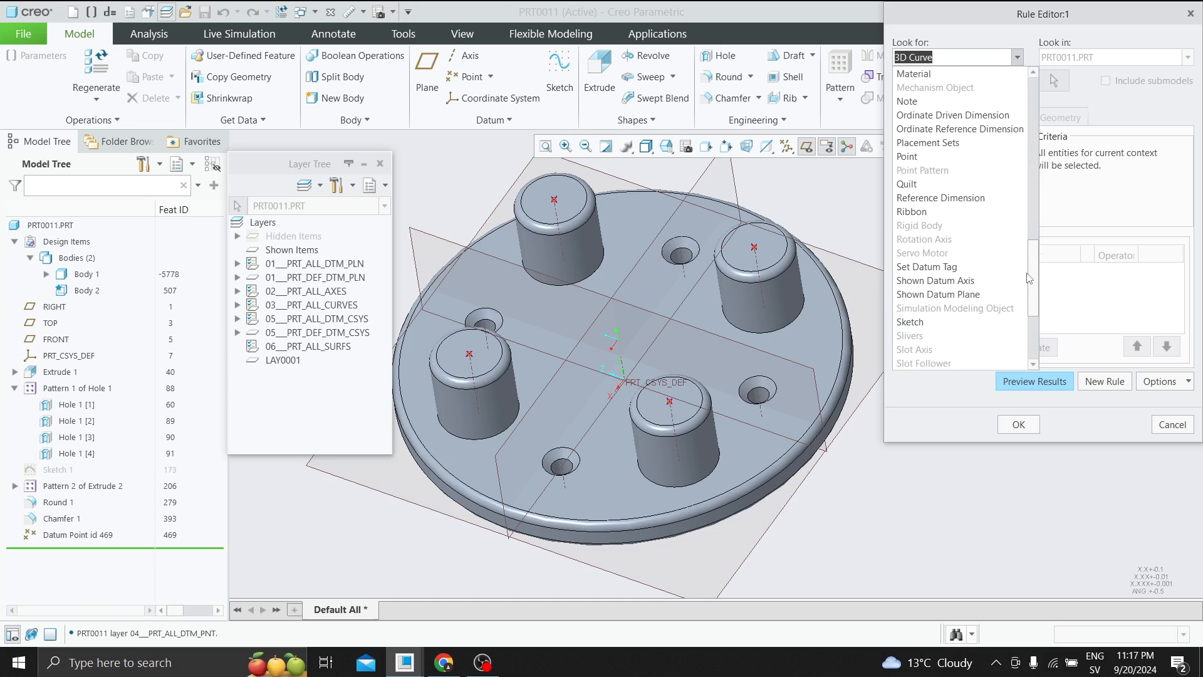
click(918, 157)
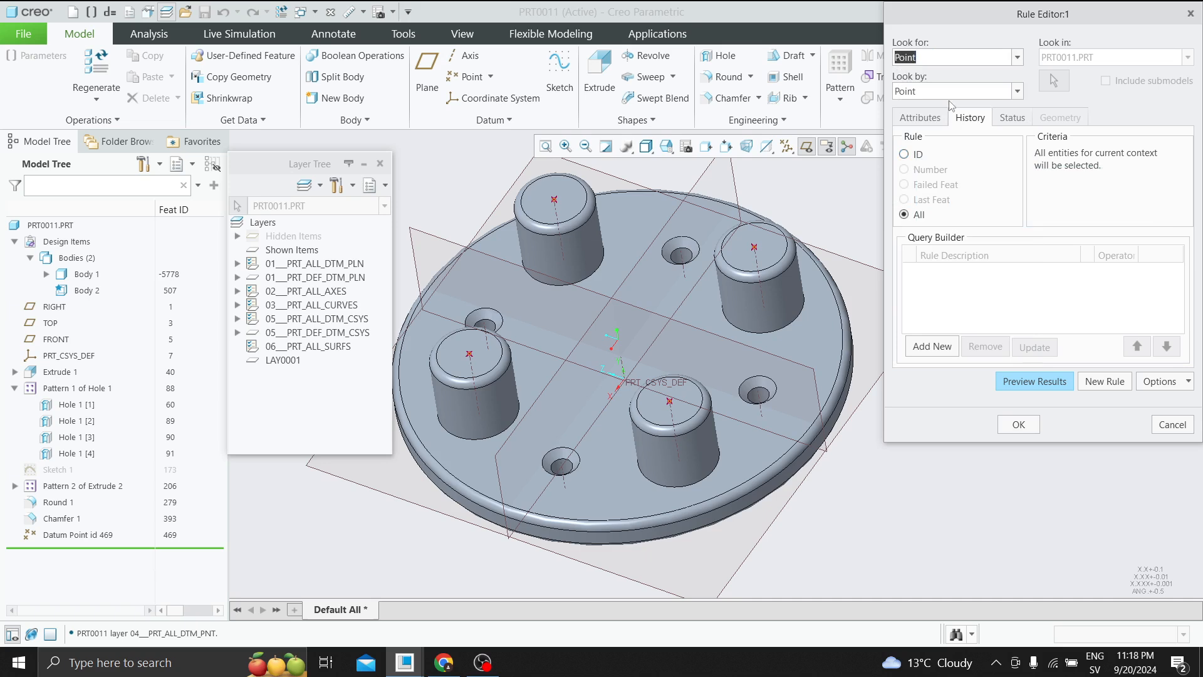
click(1018, 92)
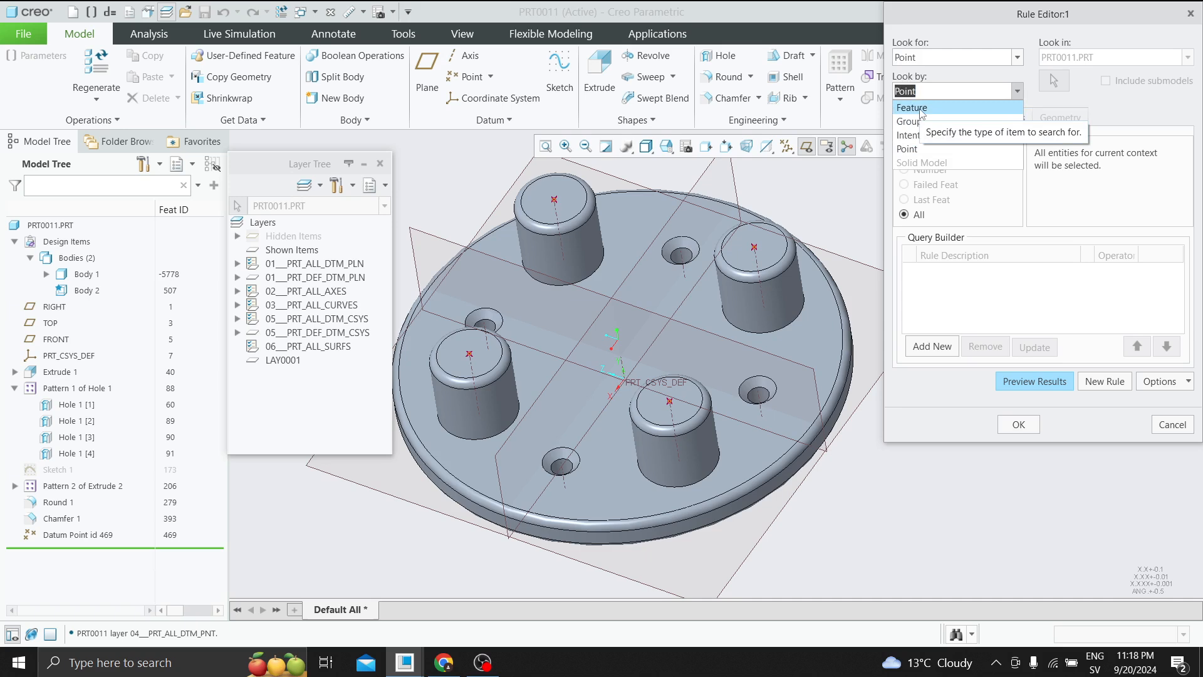
click(917, 150)
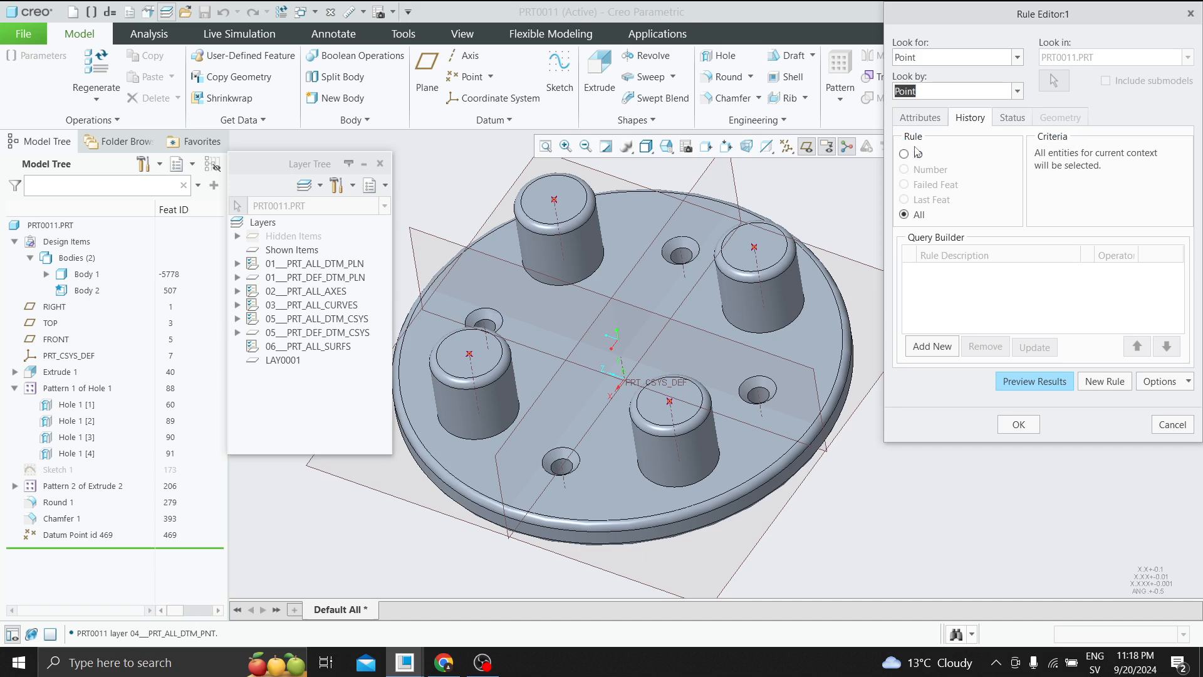
Step: Preview the rule's results and highlight each found datum point, PNT0 to PNT3, in the model
click(1020, 381)
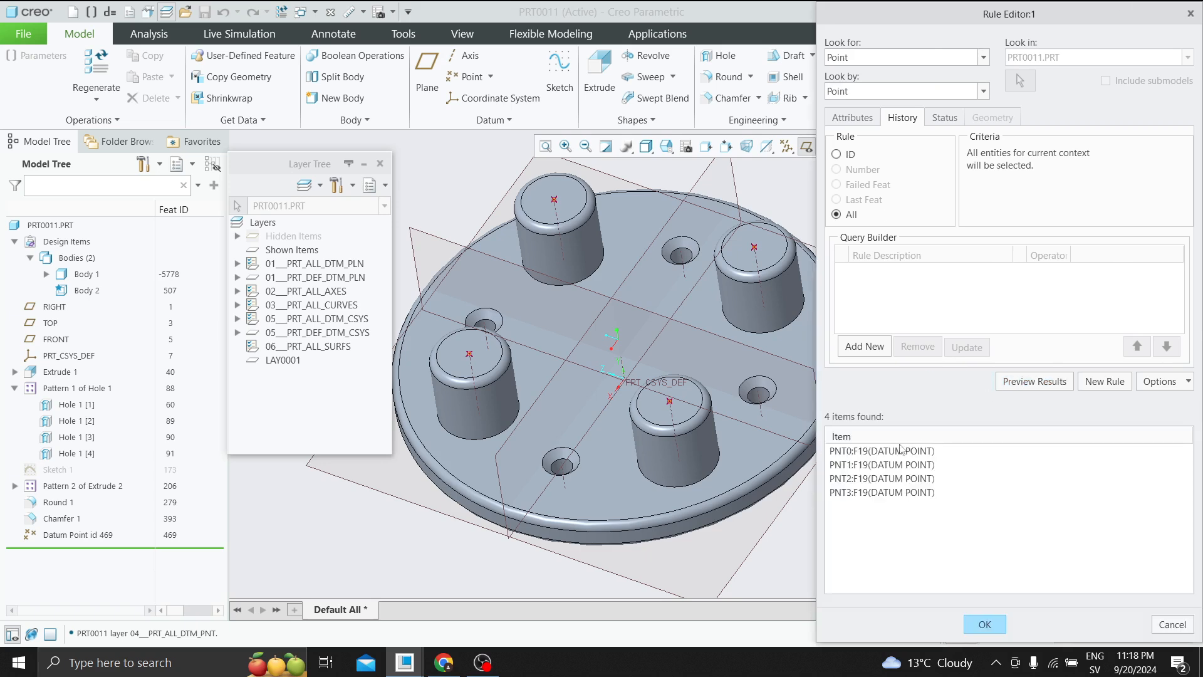
mouse_move(899, 452)
click(864, 453)
click(863, 466)
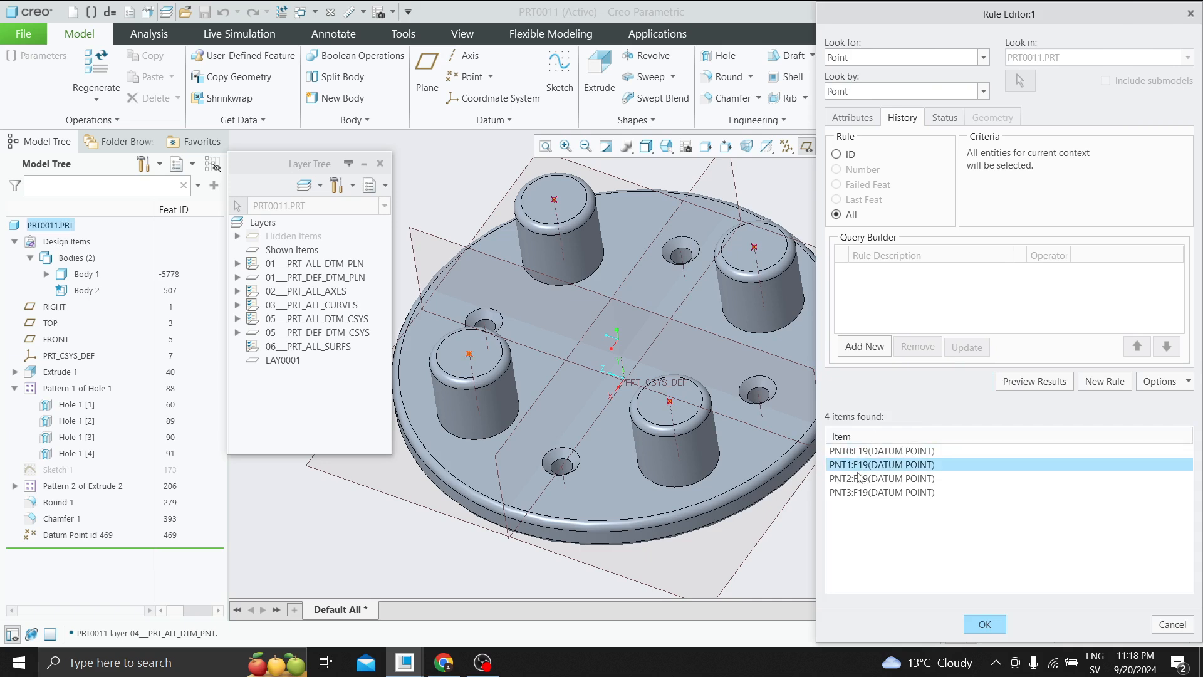
click(860, 480)
click(858, 493)
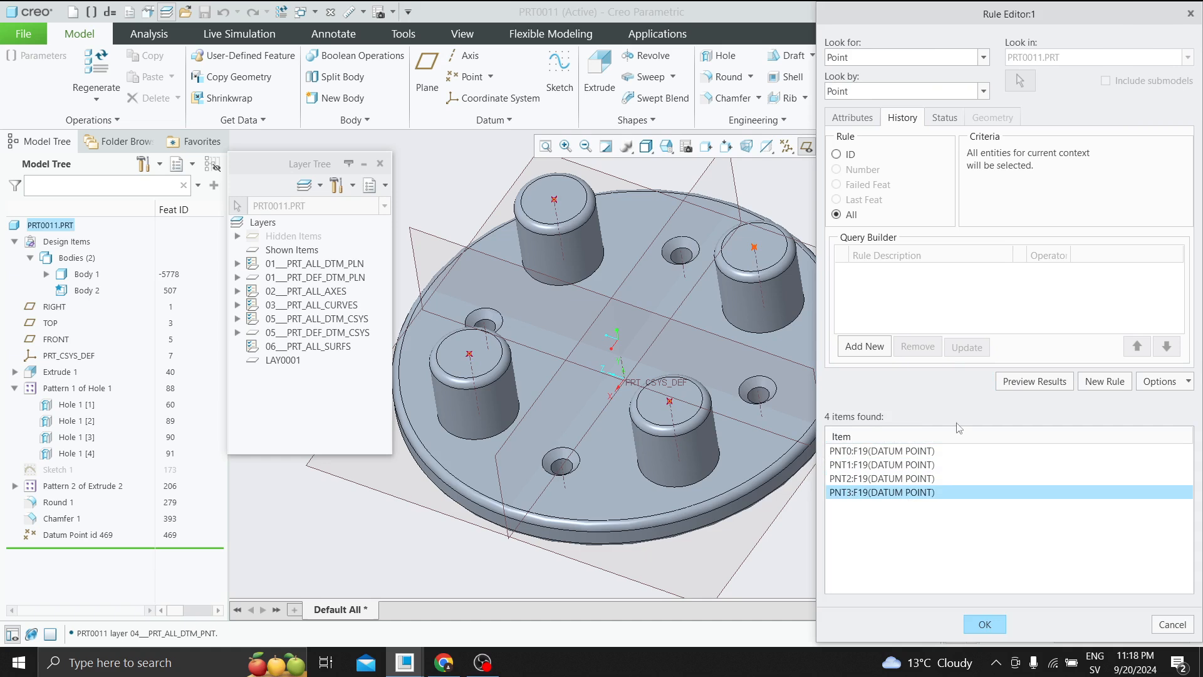
Step: Accept the all-points rule with Build Query left enabled and confirm the datum_points layer's properties
click(1160, 380)
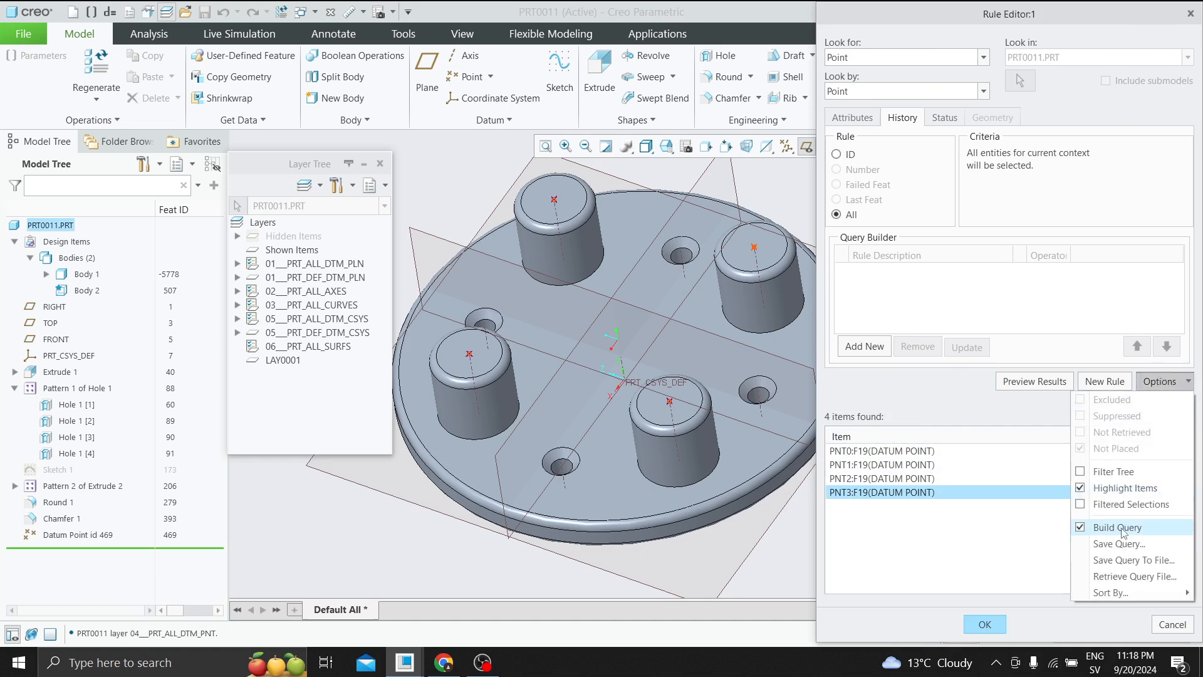
click(868, 351)
click(868, 351)
click(985, 624)
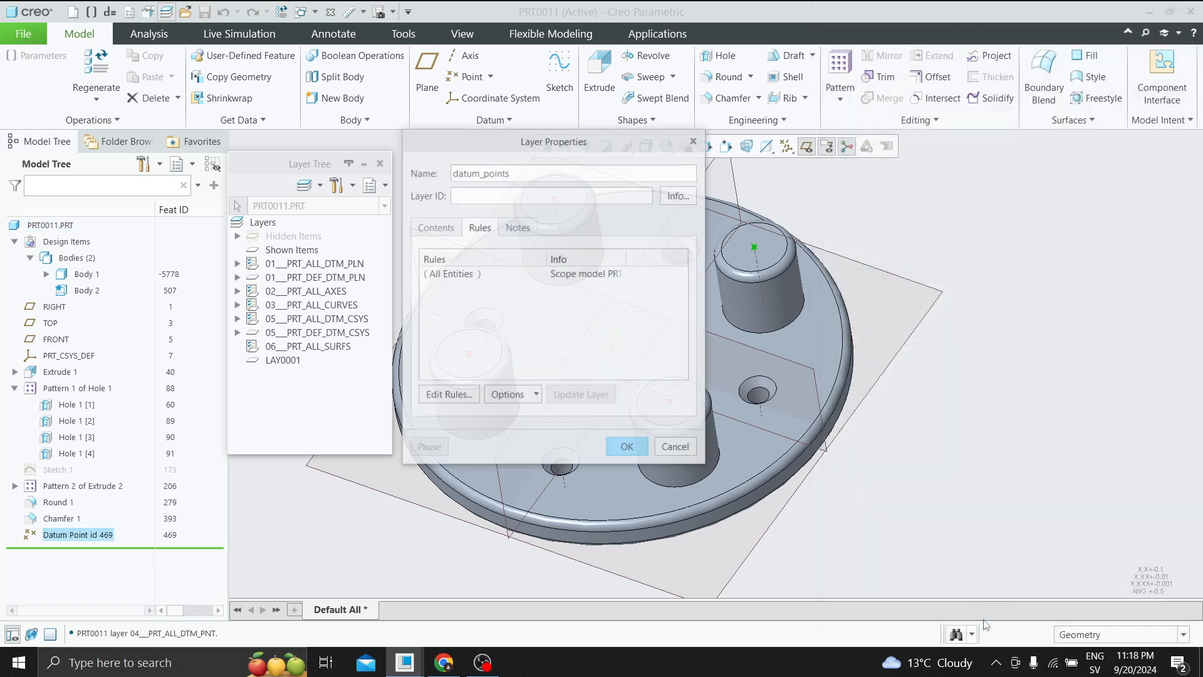
click(627, 448)
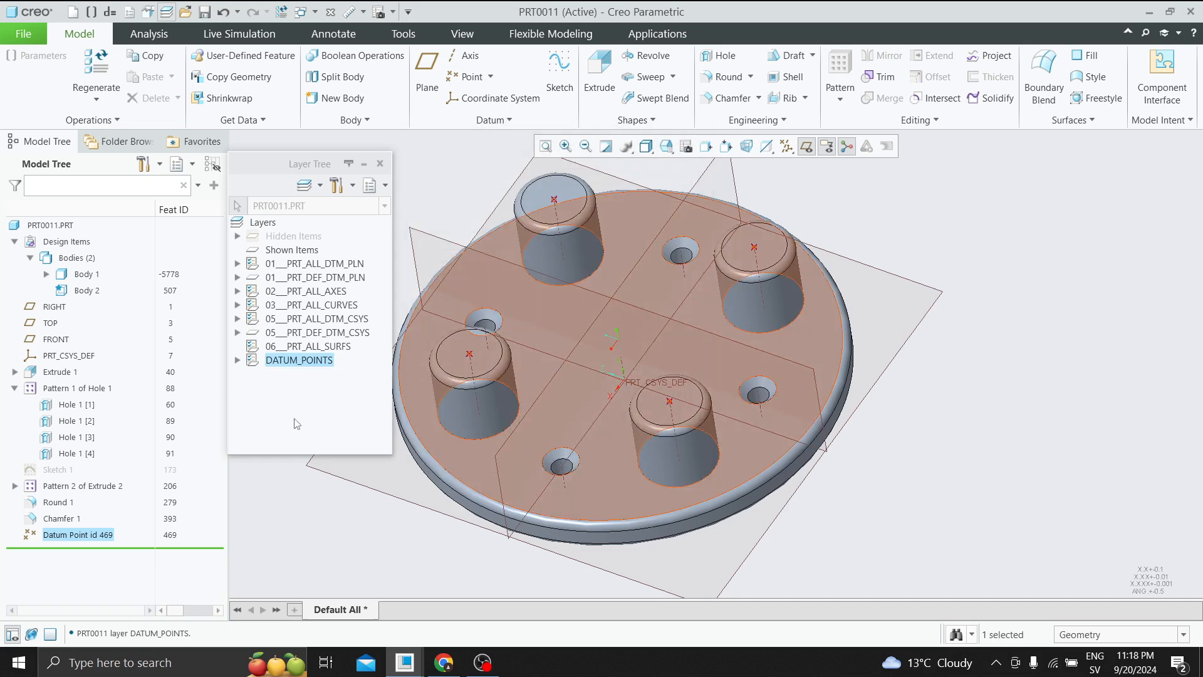
Step: Expand the DATUM_POINTS layer to check its contents, hide the layer, and show it again
click(237, 362)
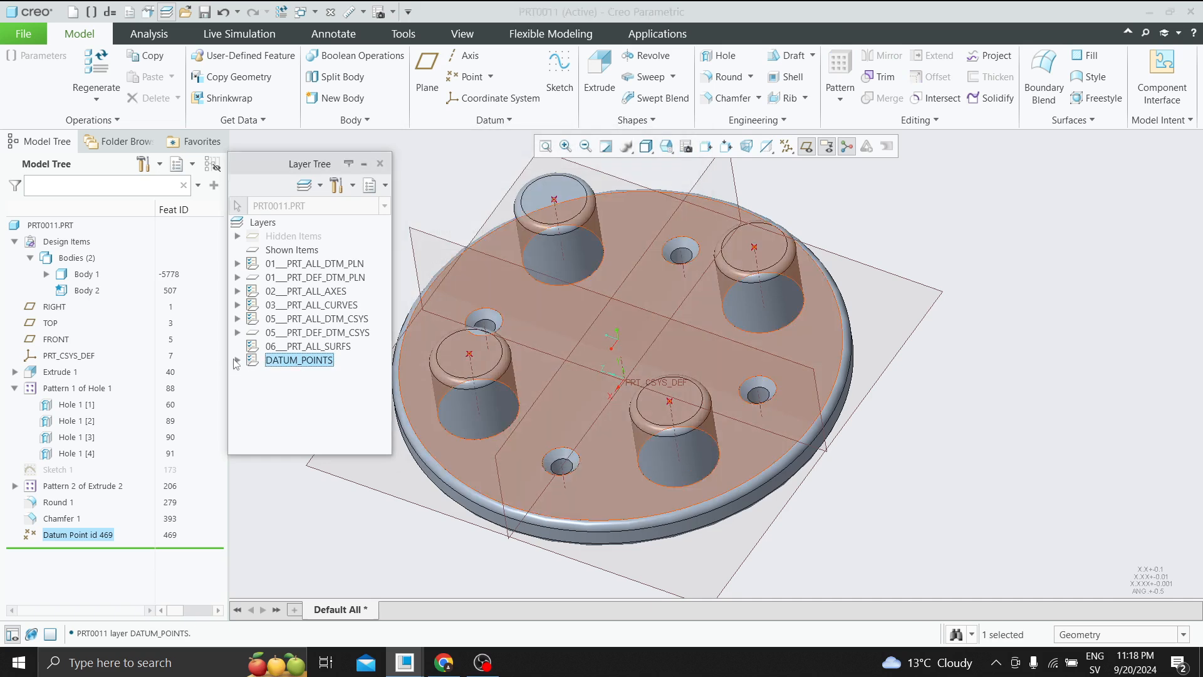
click(237, 361)
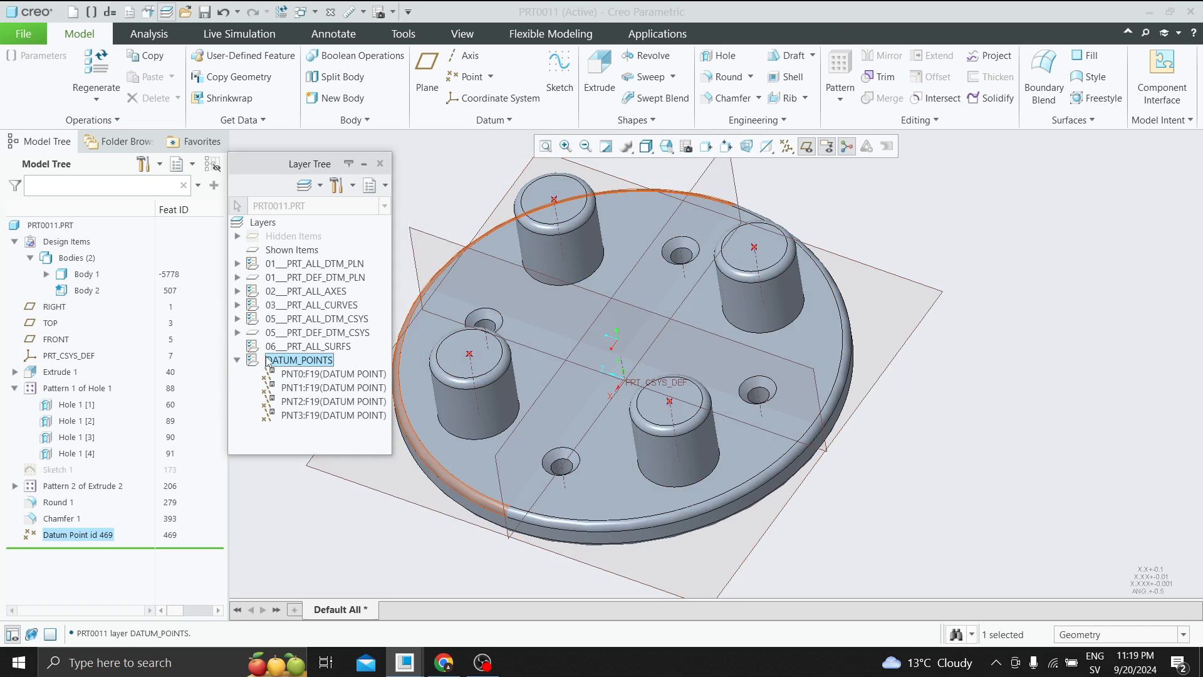
right_click(299, 364)
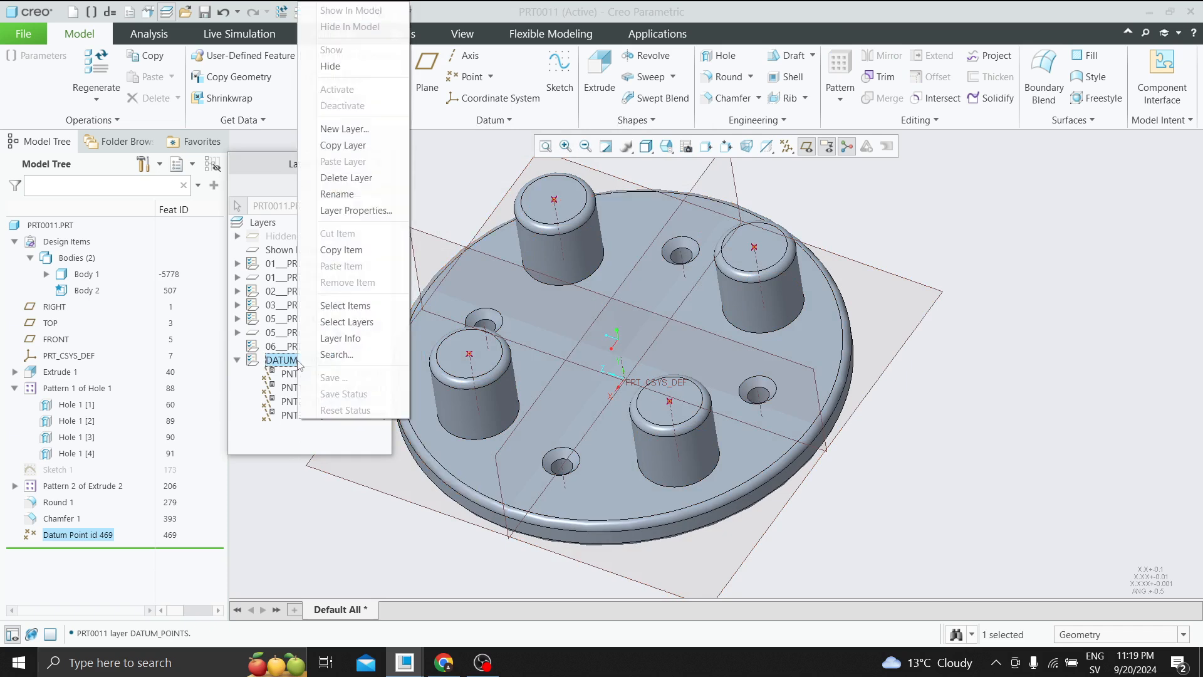
click(349, 65)
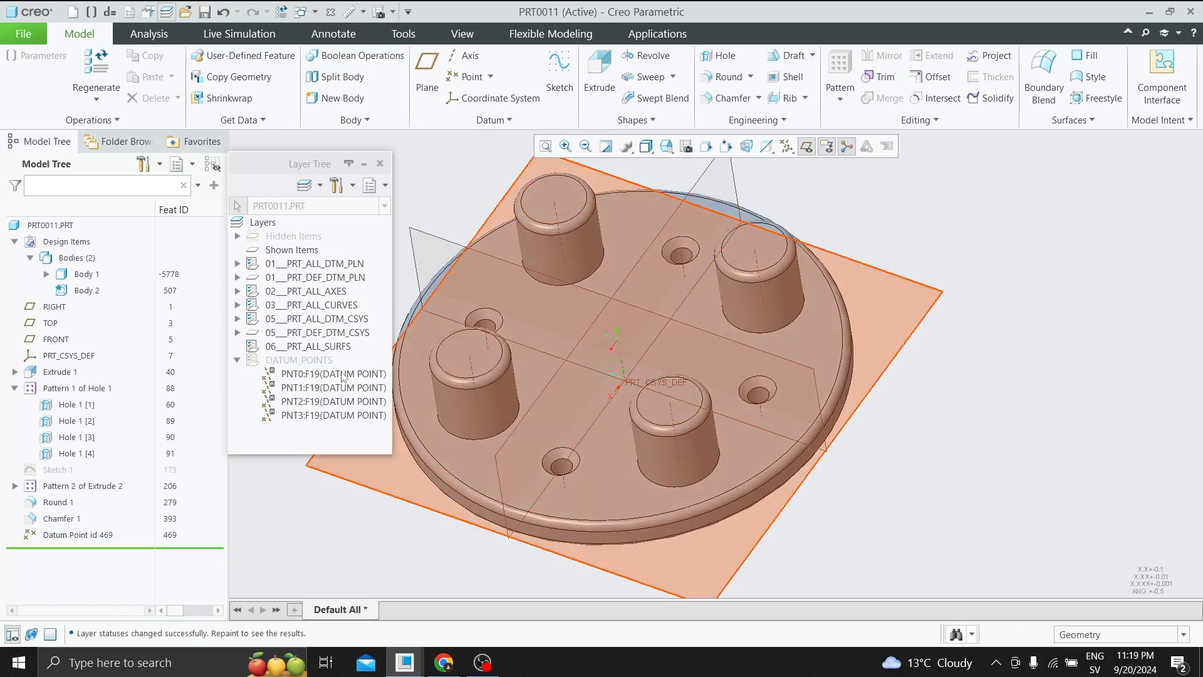
right_click(319, 366)
click(352, 49)
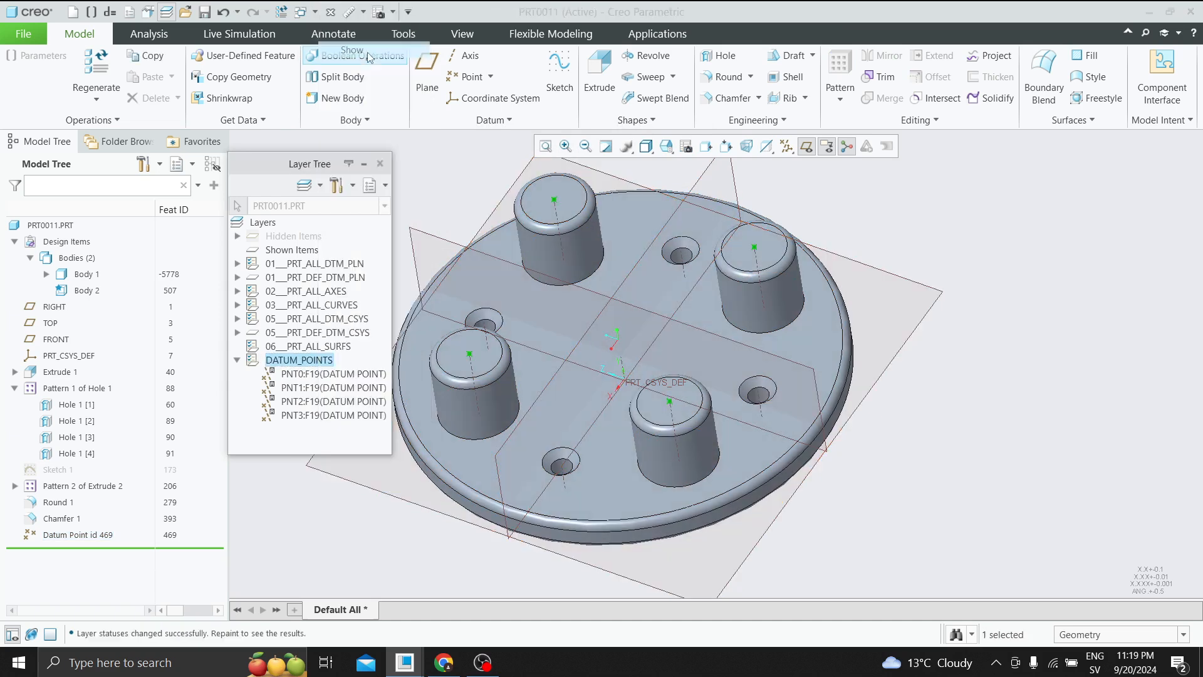
Step: Create a datum point on the plate's rounded rim edge at an offset ratio of about 0.09
middle_drag(550, 202, 737, 264)
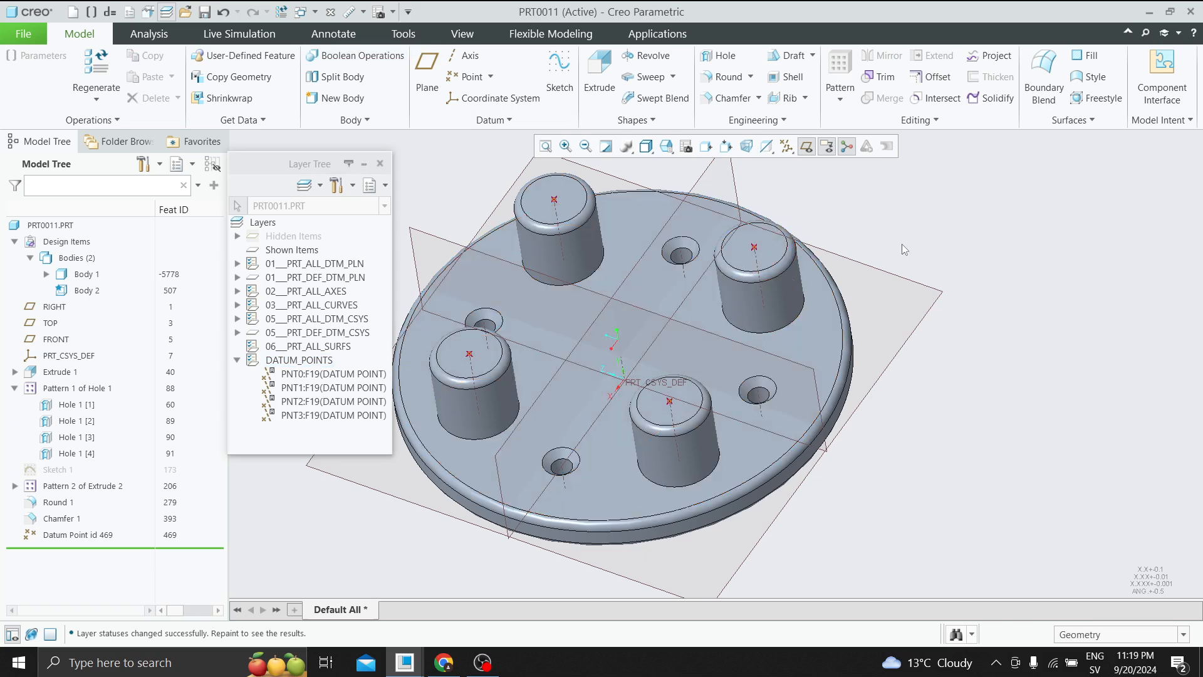
scroll(1018, 238, down, 3)
scroll(1026, 270, up, 2)
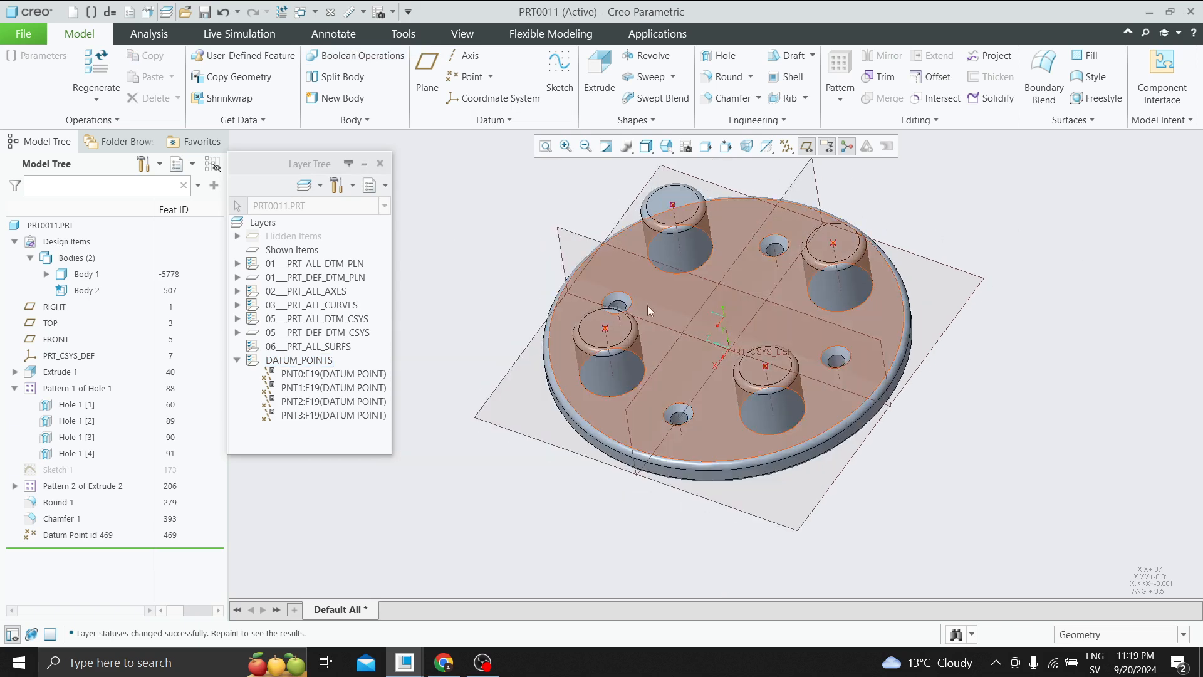
click(491, 76)
click(480, 96)
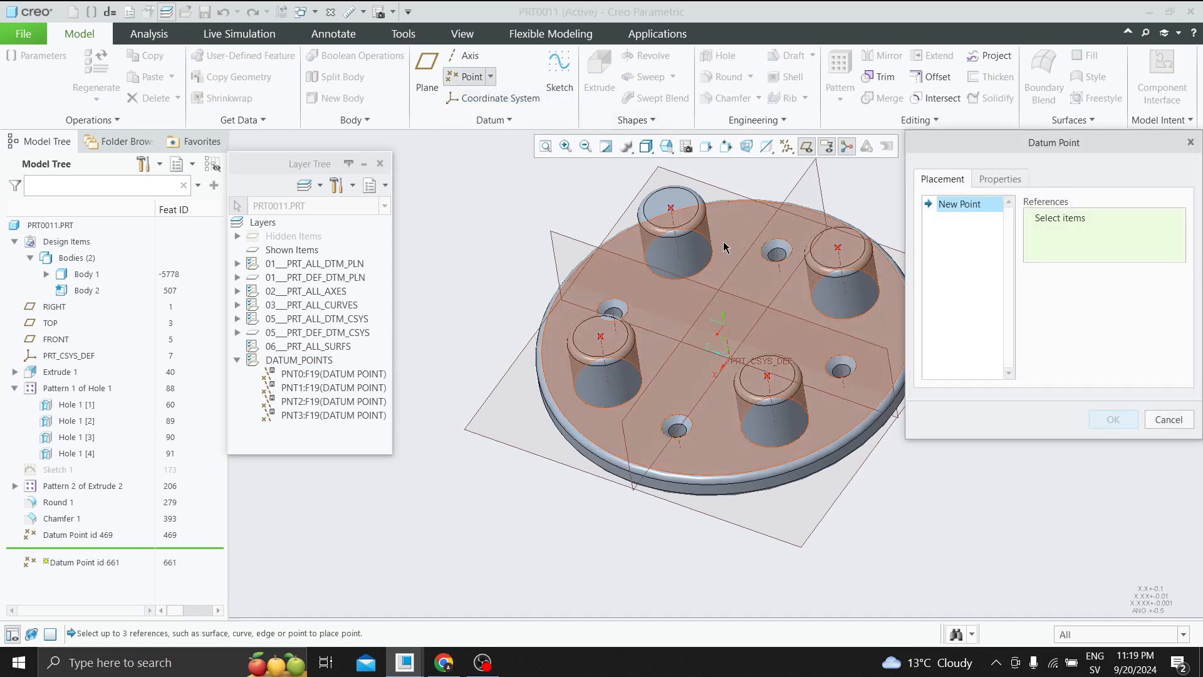
click(683, 473)
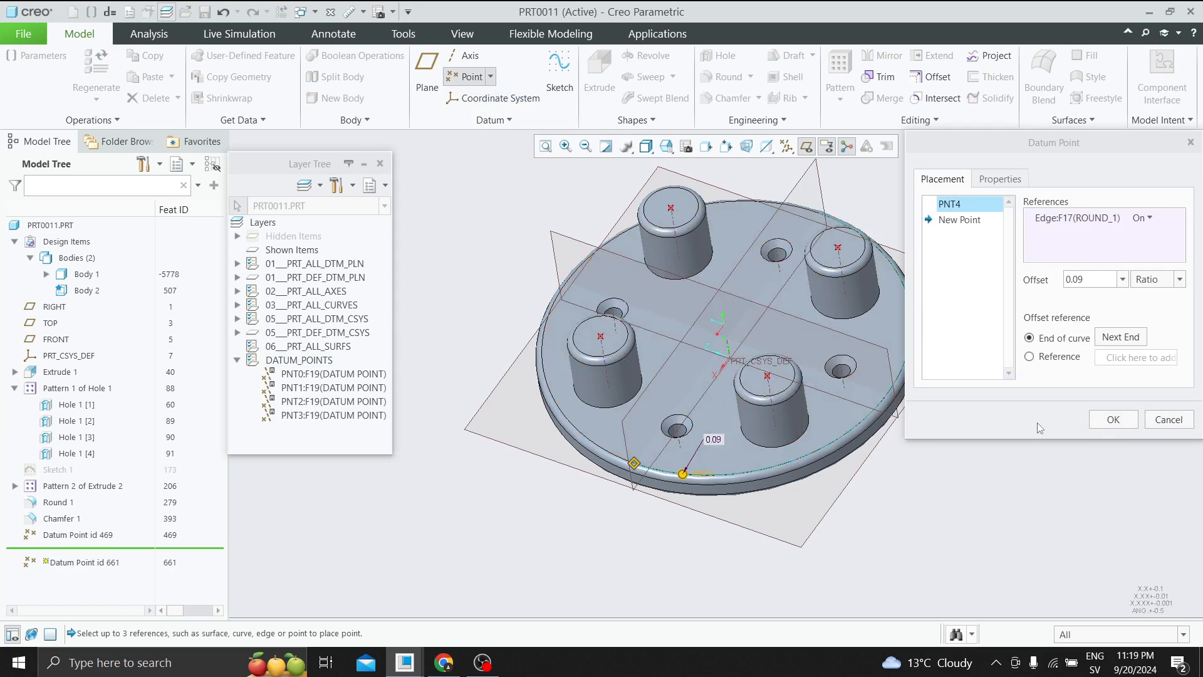
click(1114, 421)
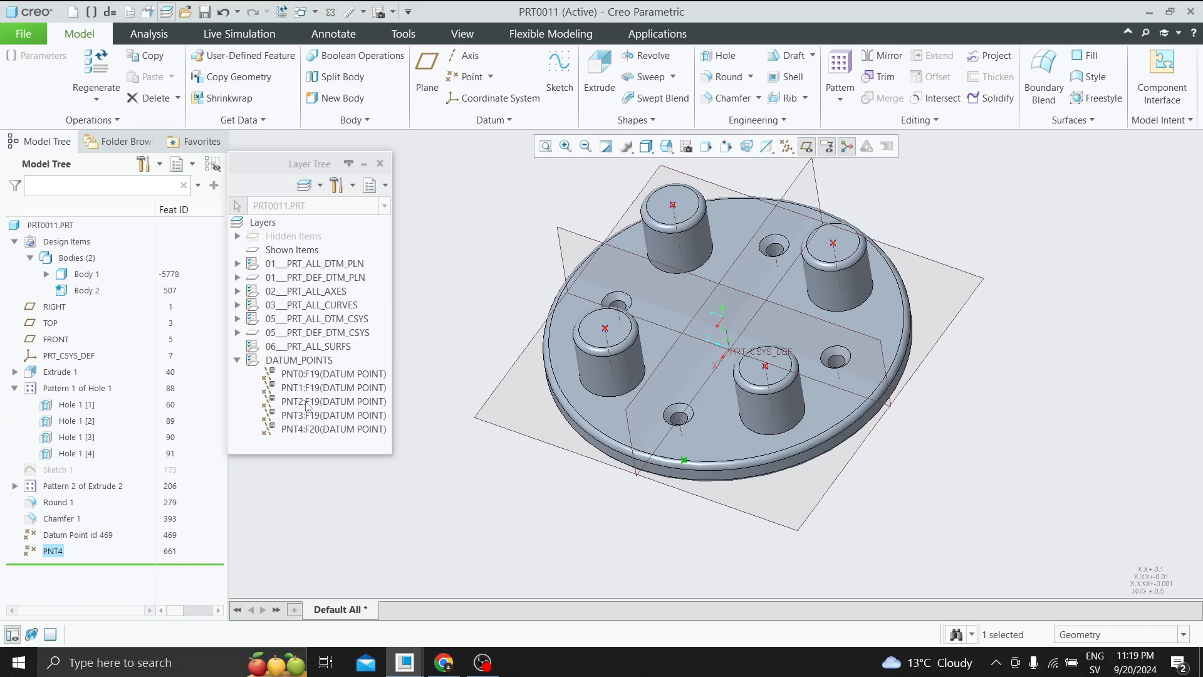
Step: Create a datum point at the intersection of the RIGHT, FRONT and TOP datum planes
click(473, 77)
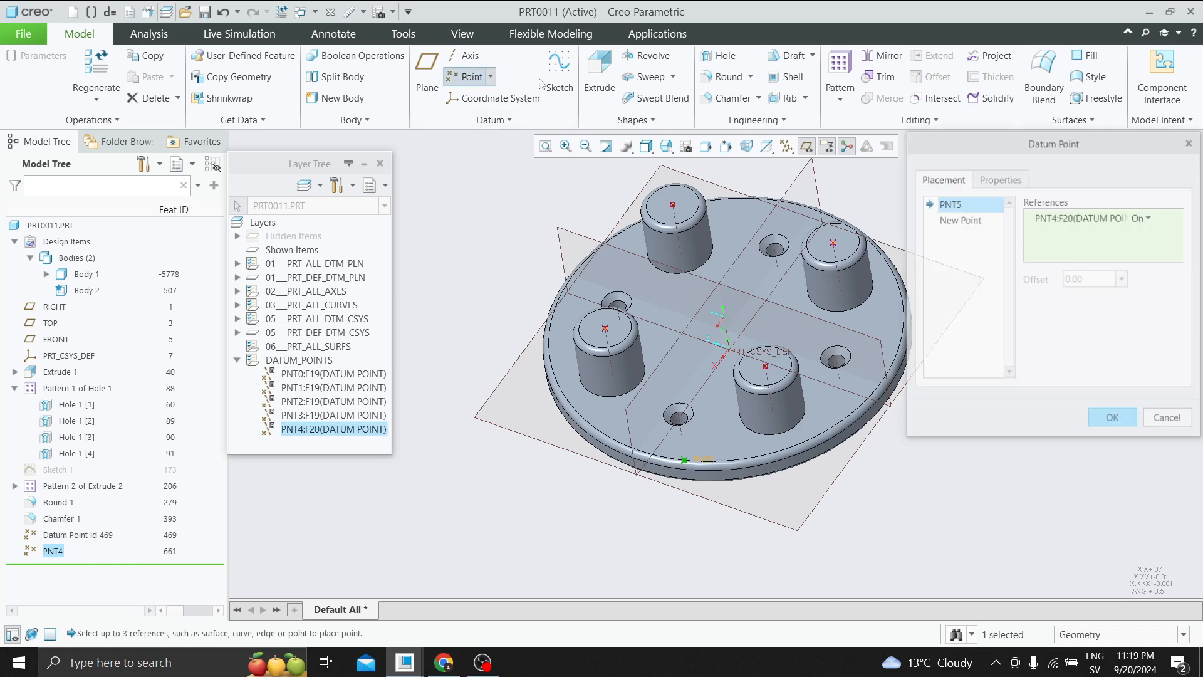
click(580, 242)
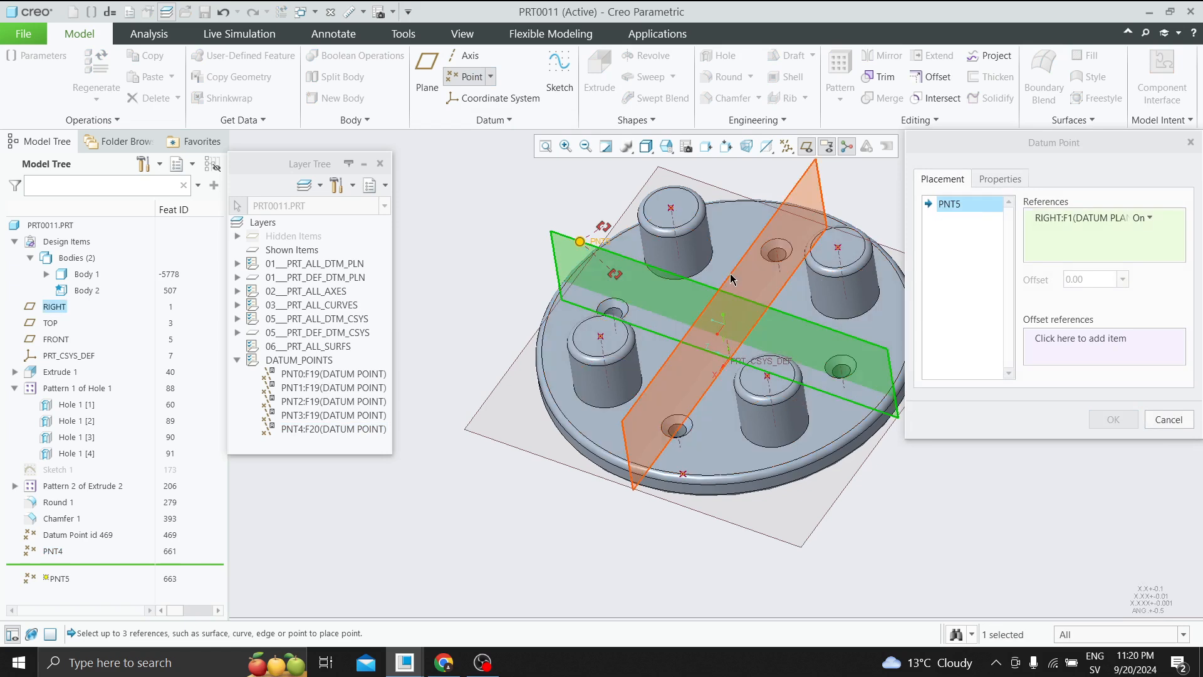
ctrl+click(723, 333)
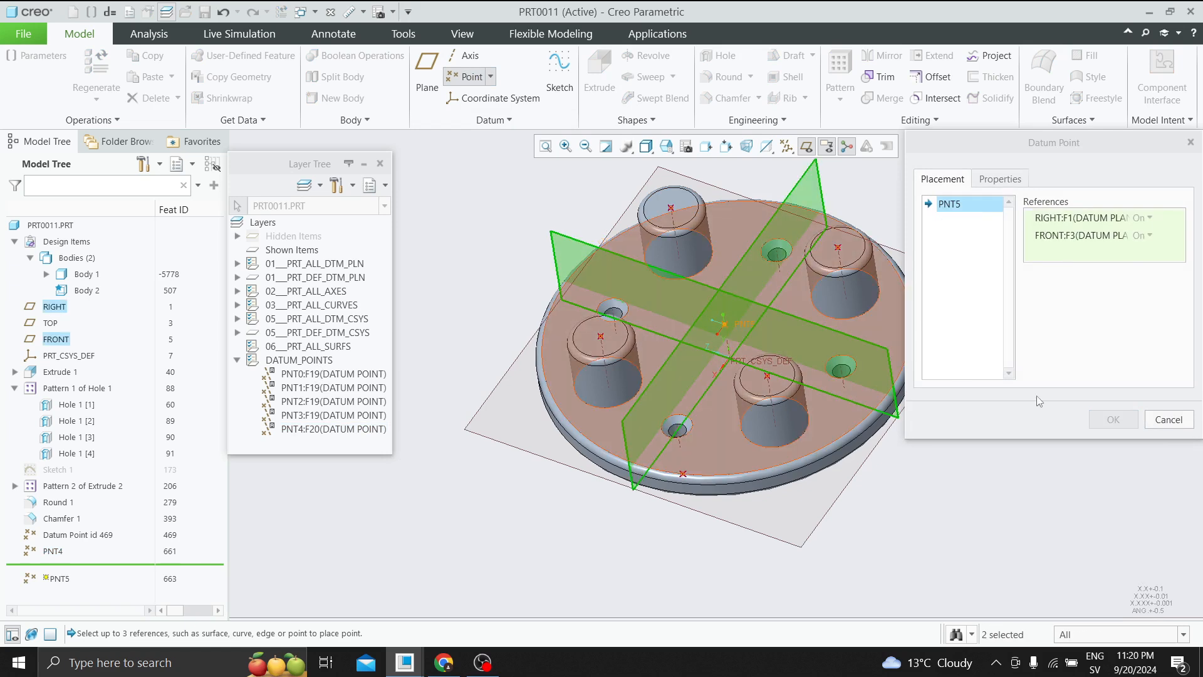
ctrl+click(725, 192)
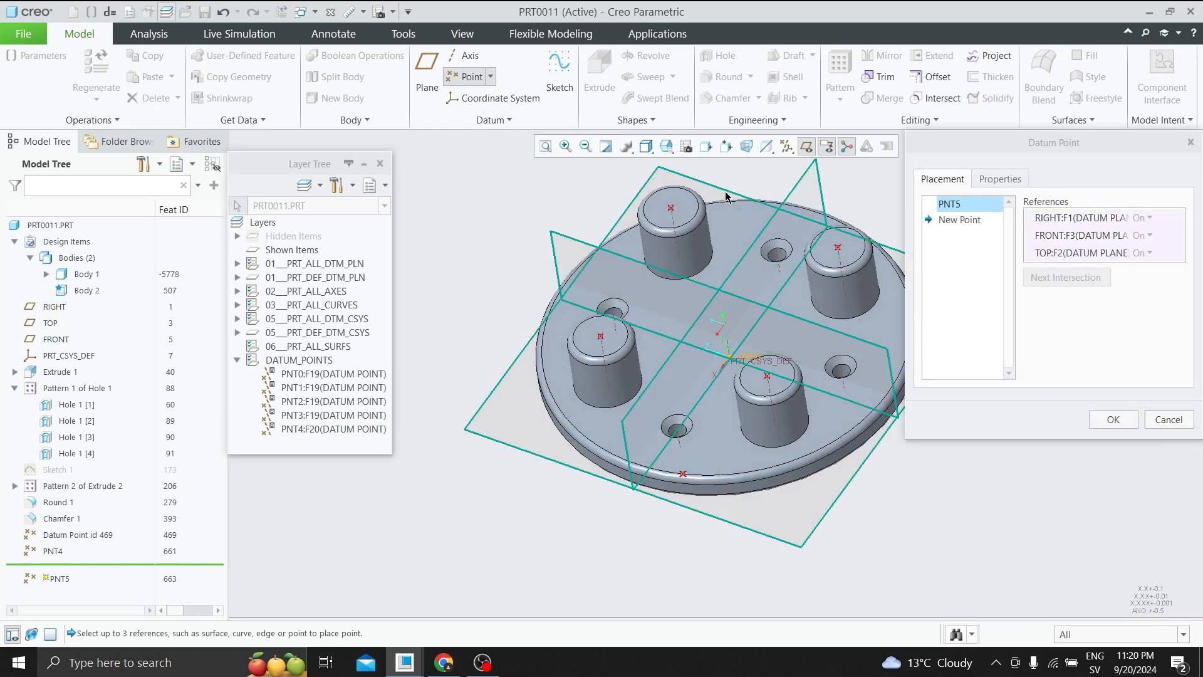
click(1113, 420)
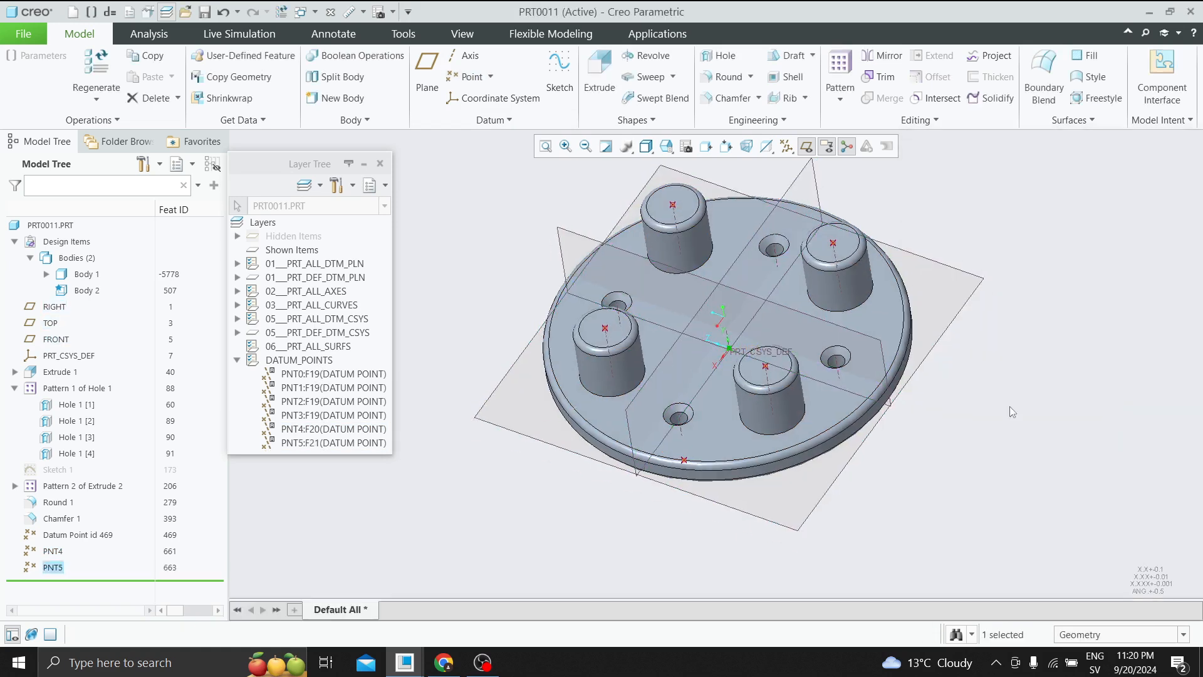
click(427, 475)
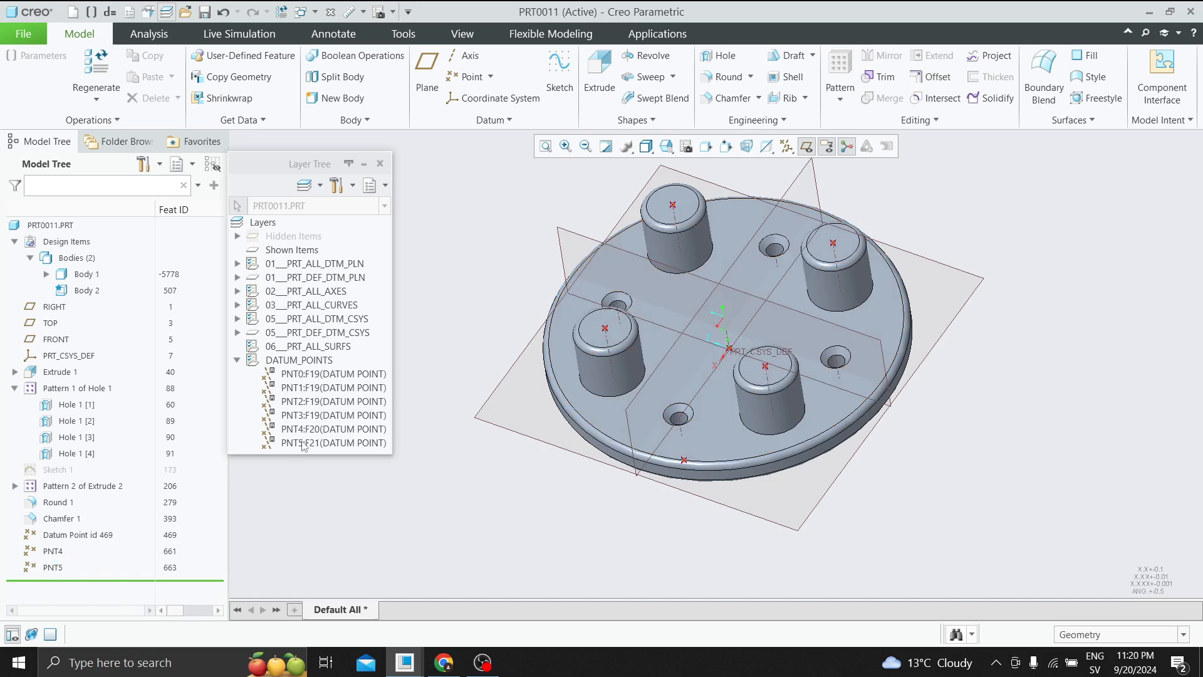
Step: Hide the DATUM_POINTS layer and collapse it in the layer tree
click(297, 363)
right_click(298, 362)
click(340, 69)
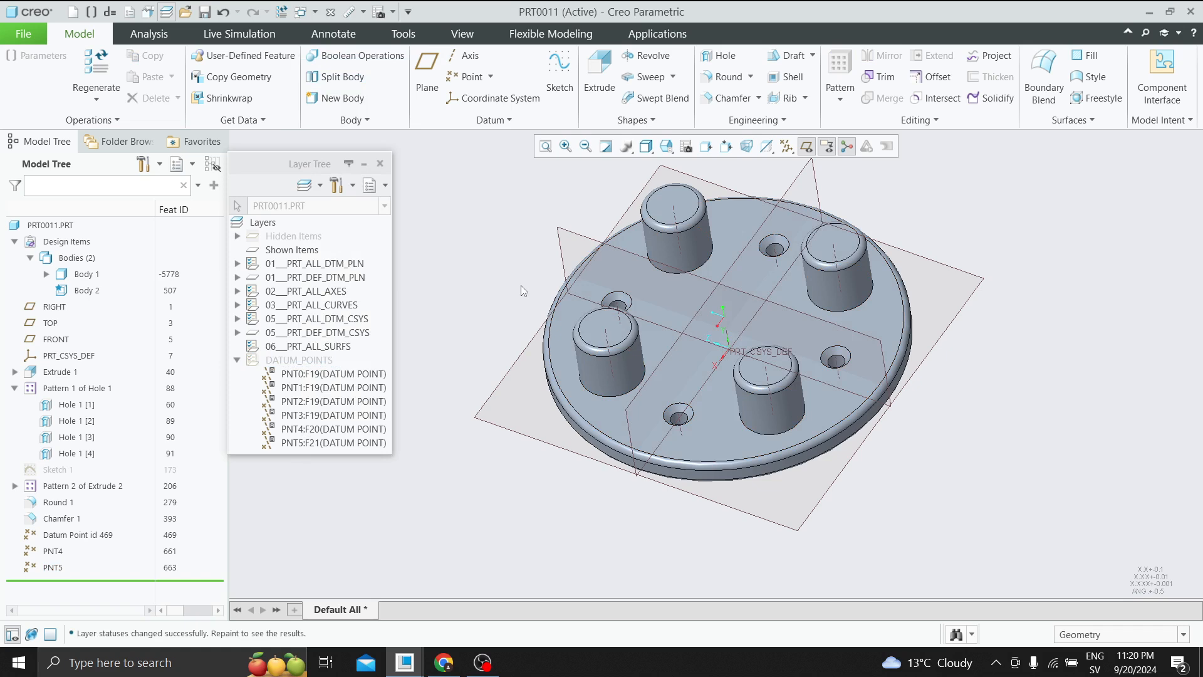
click(238, 361)
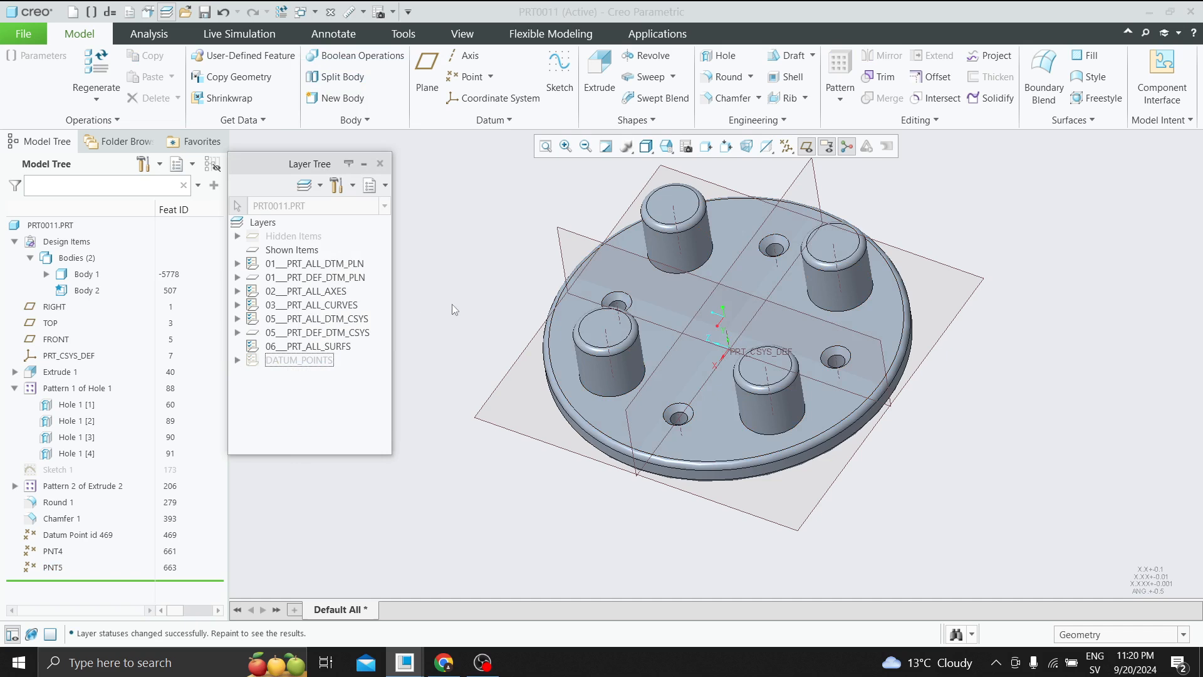
Step: Copy the plate's flat upper surface and paste it as a new surface quilt
click(746, 223)
key(ctrl+c)
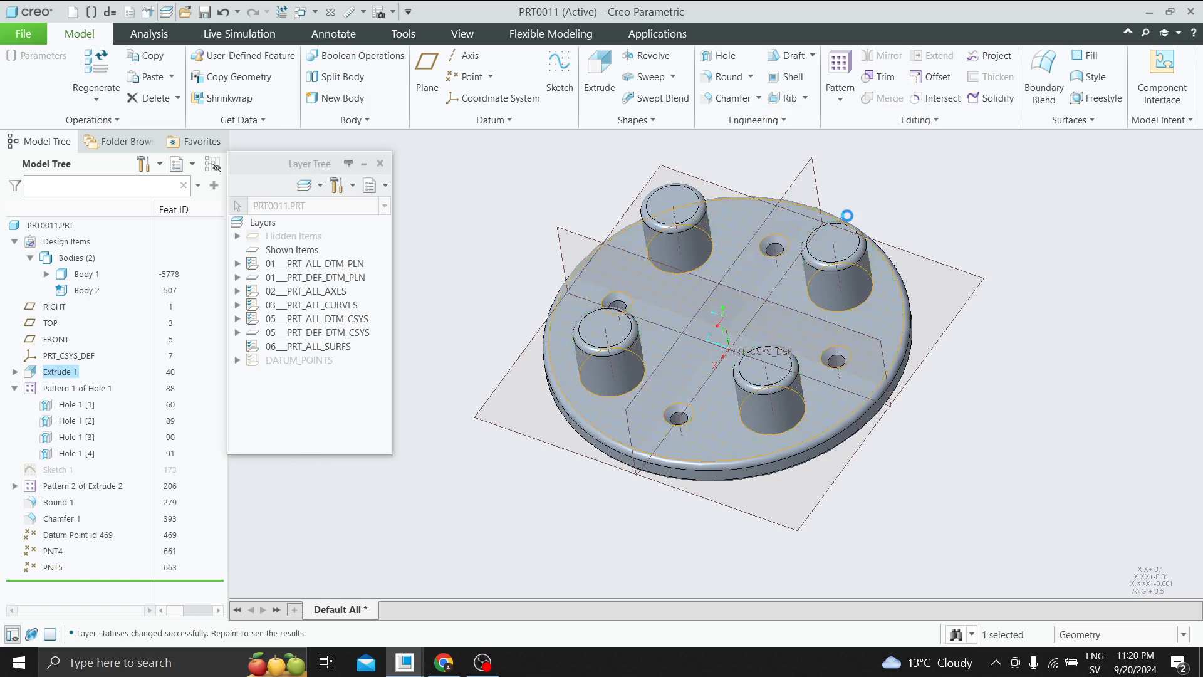
key(ctrl+v)
click(448, 79)
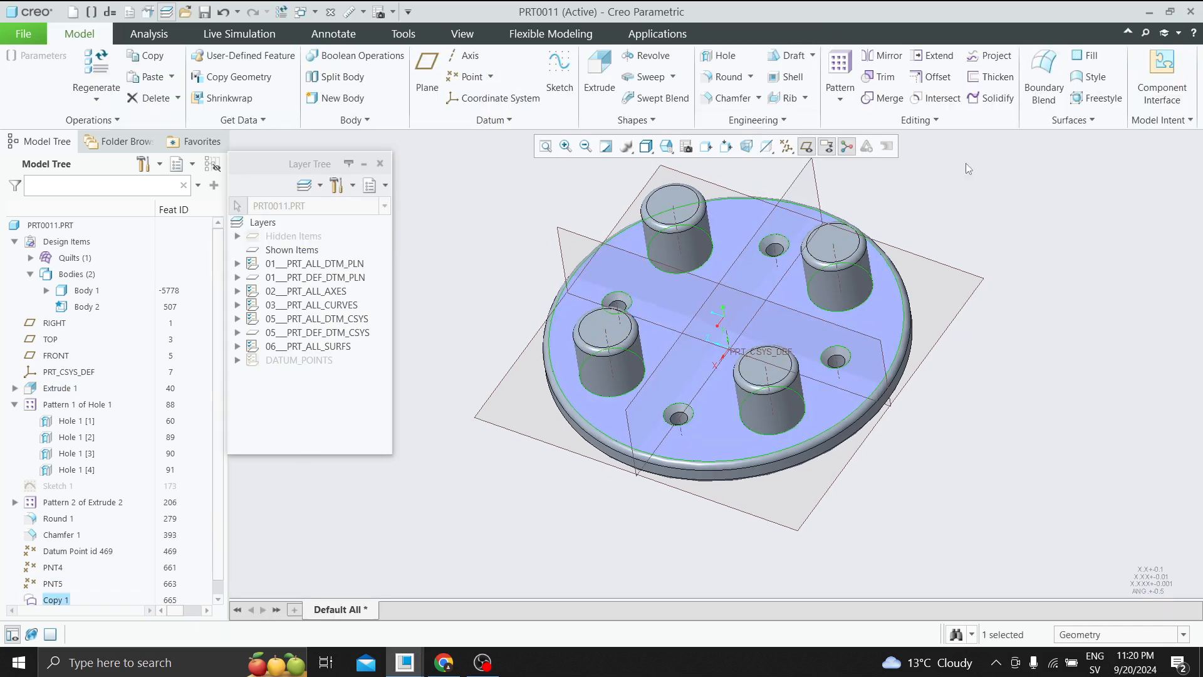
Step: Copy the top face of the Extrude 2 [1] boss and paste it as a new surface quilt
click(839, 248)
key(ctrl+c)
key(ctrl+v)
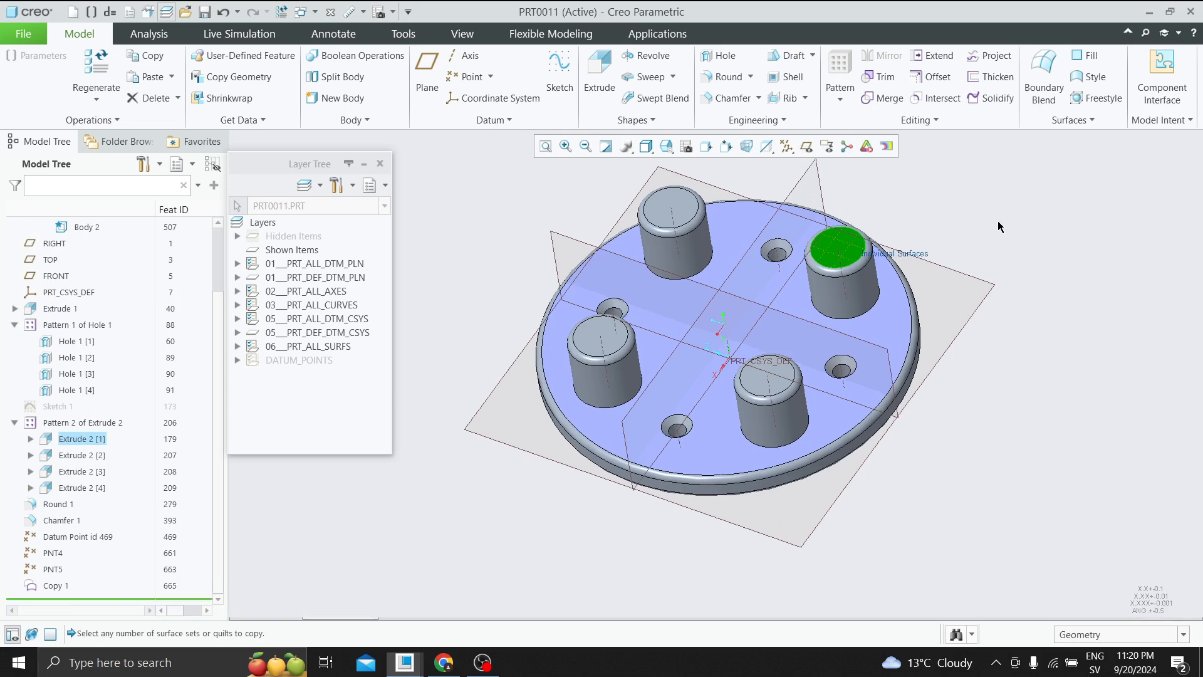
click(453, 81)
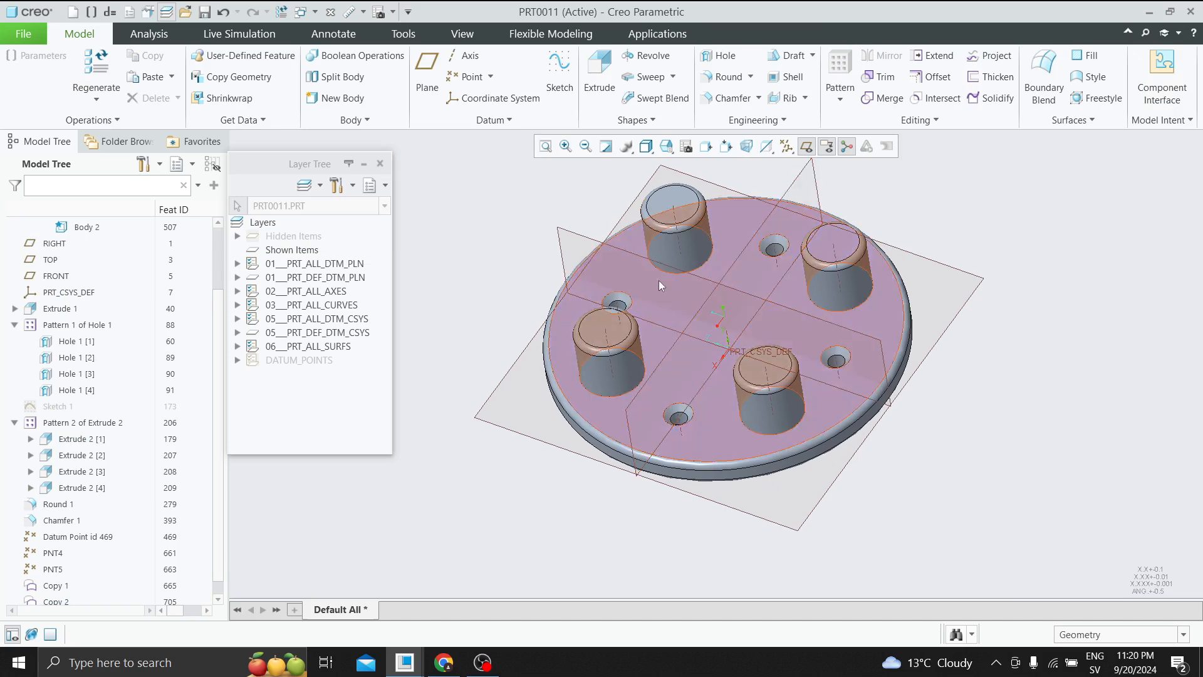
Step: Create a new layer named Holes and bring up its rule settings
right_click(280, 230)
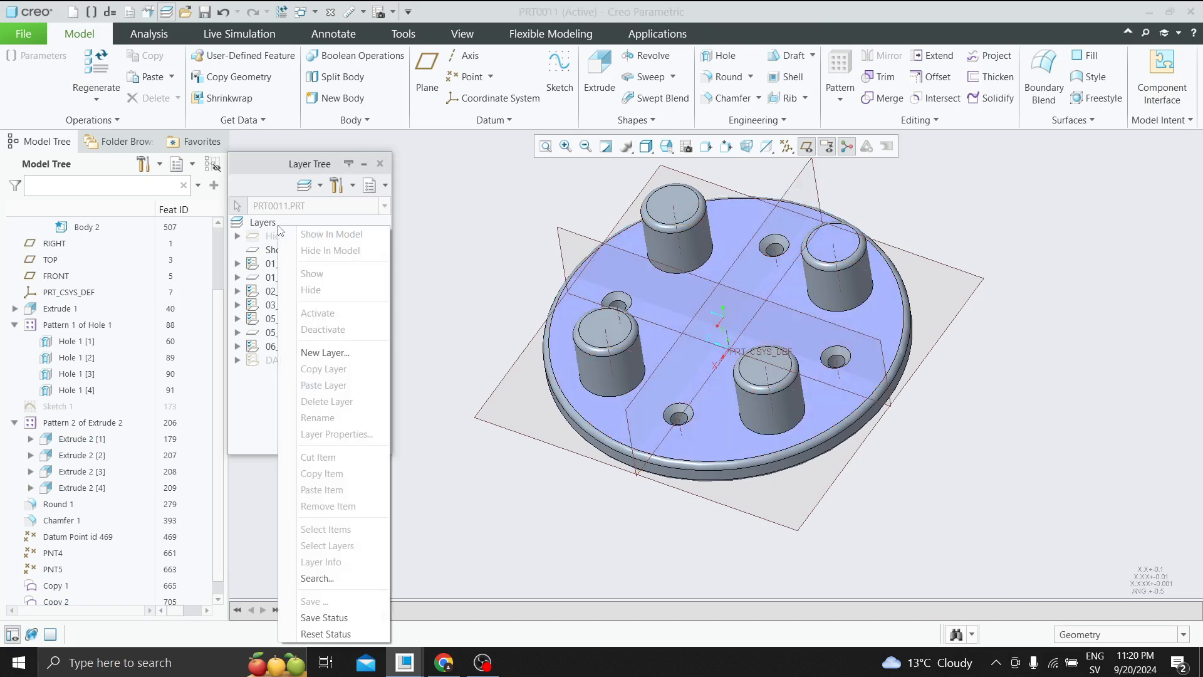
click(327, 352)
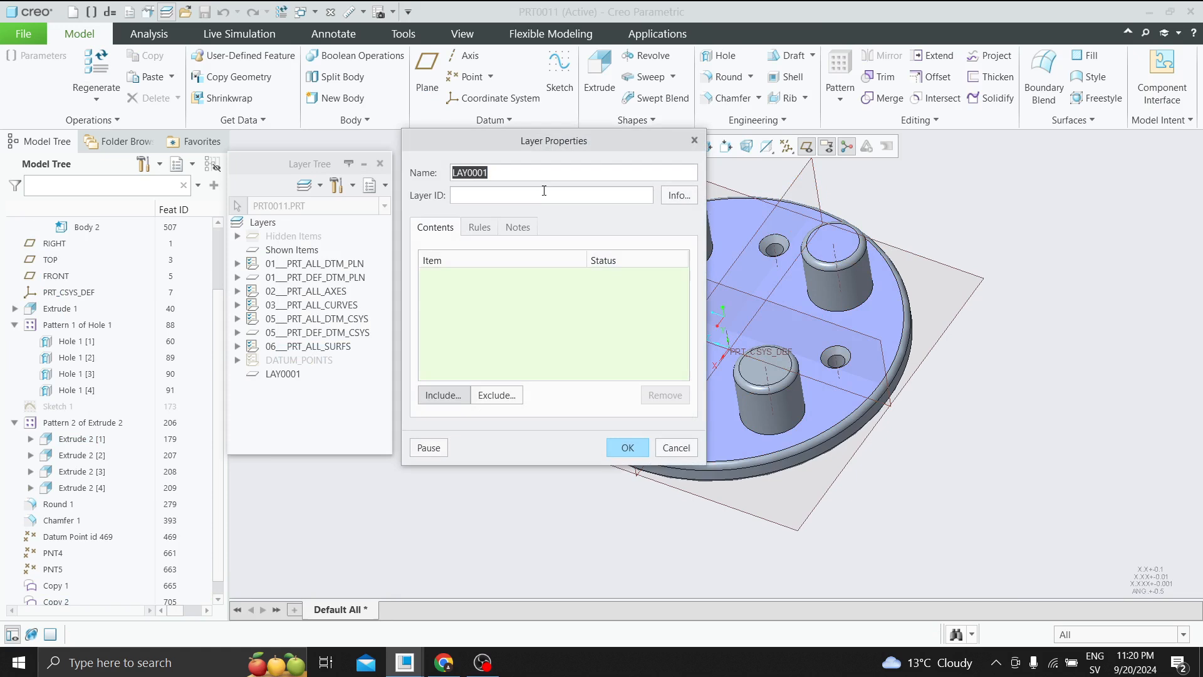
text(Holes)
click(480, 230)
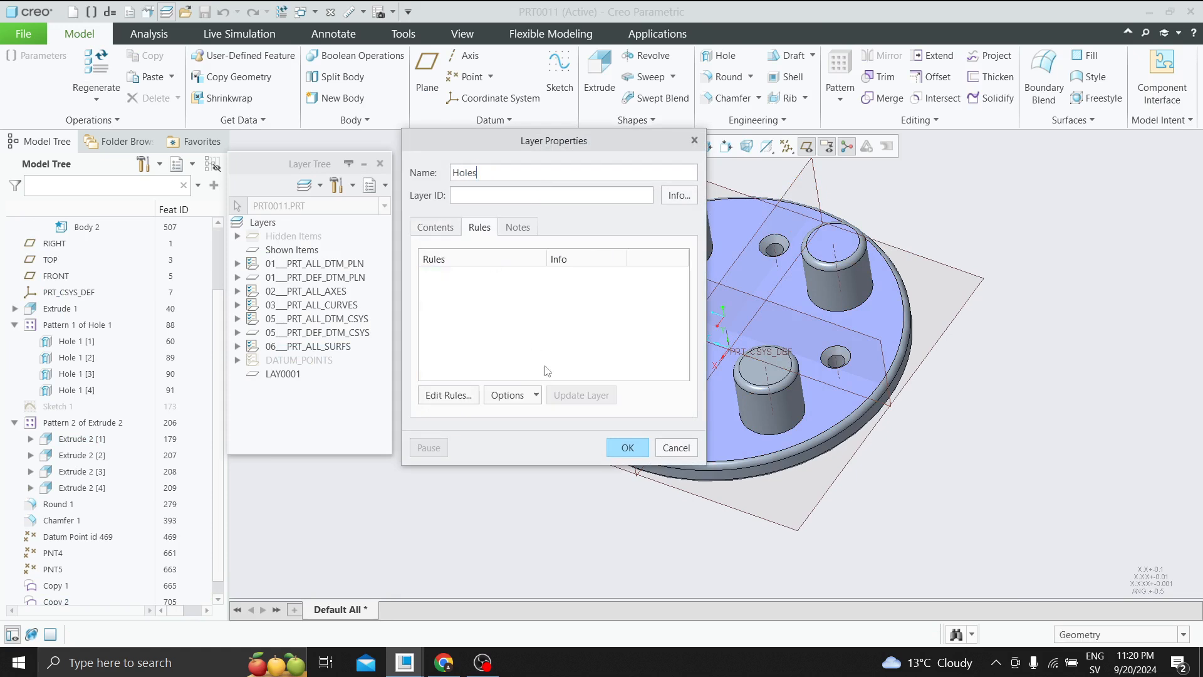
Step: Enable the Independent and Associative options for the layer's rules and open the rule editor
click(538, 394)
click(501, 445)
click(507, 398)
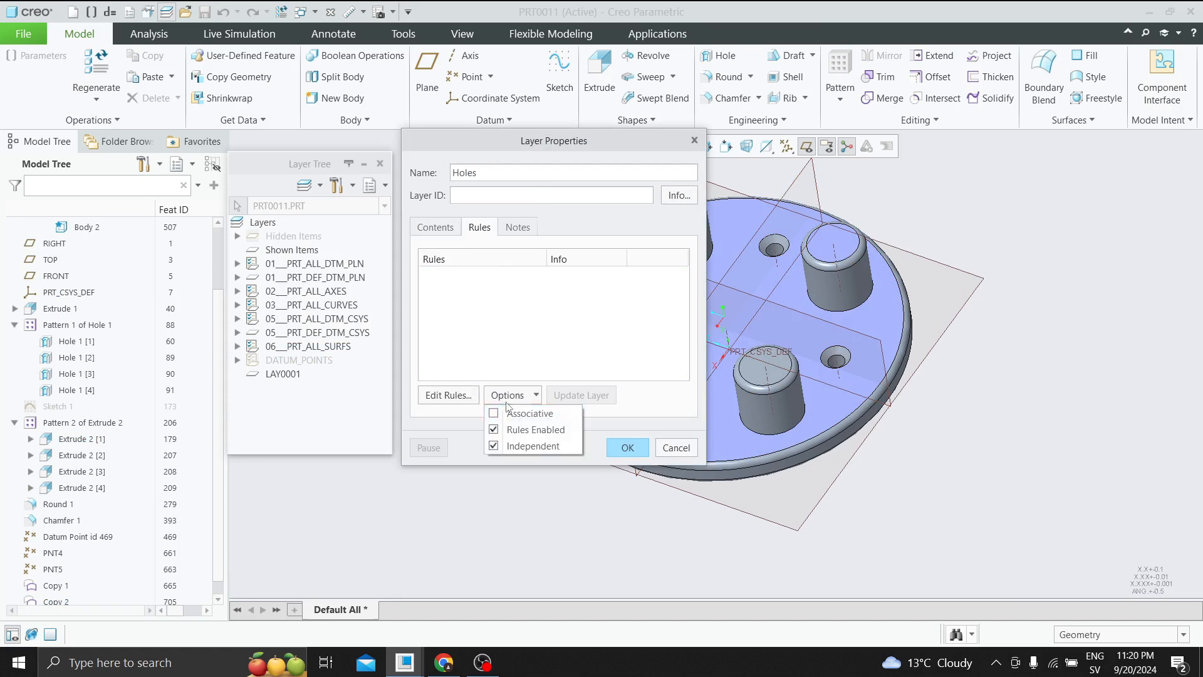
click(499, 429)
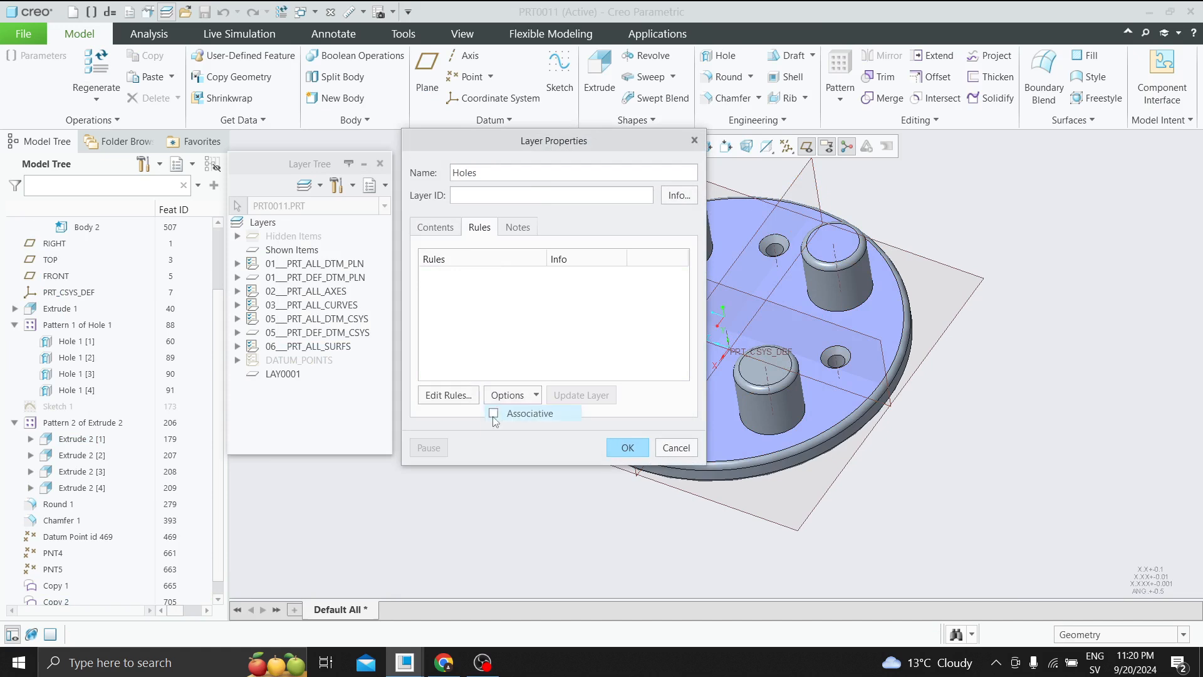
click(445, 395)
Step: Set the rule to look for Feature and look through the available Look by types
click(1017, 57)
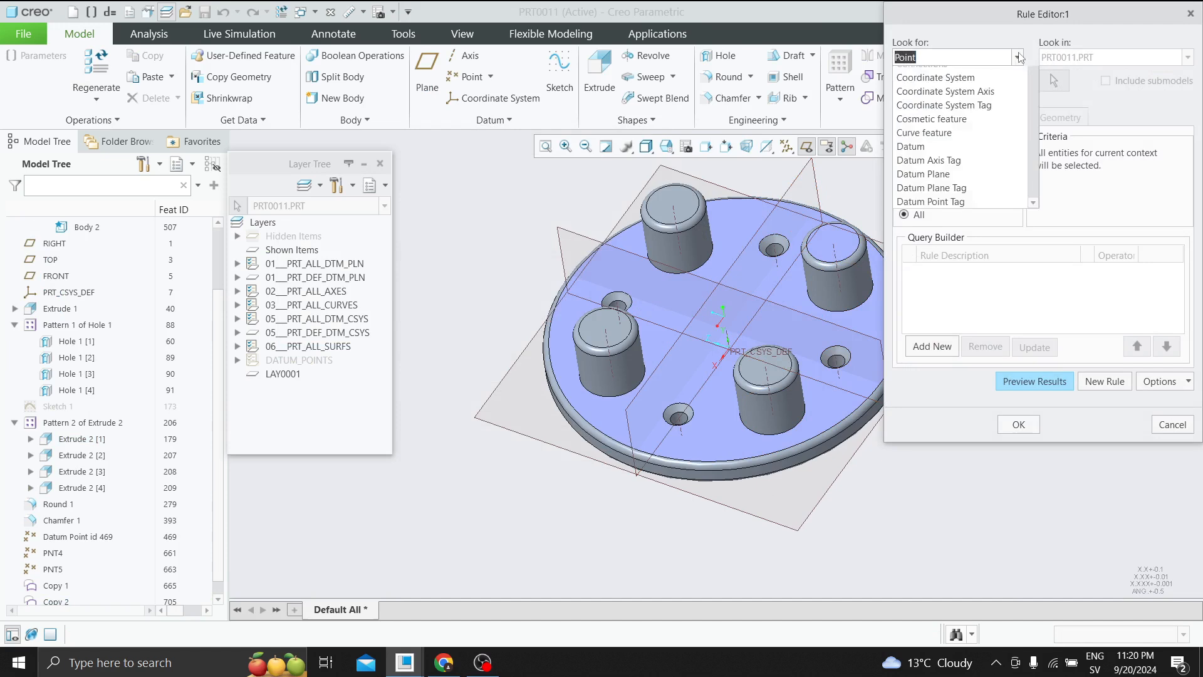
mouse_move(1033, 139)
mouse_down()
mouse_move(1024, 259)
mouse_move(1022, 220)
mouse_up()
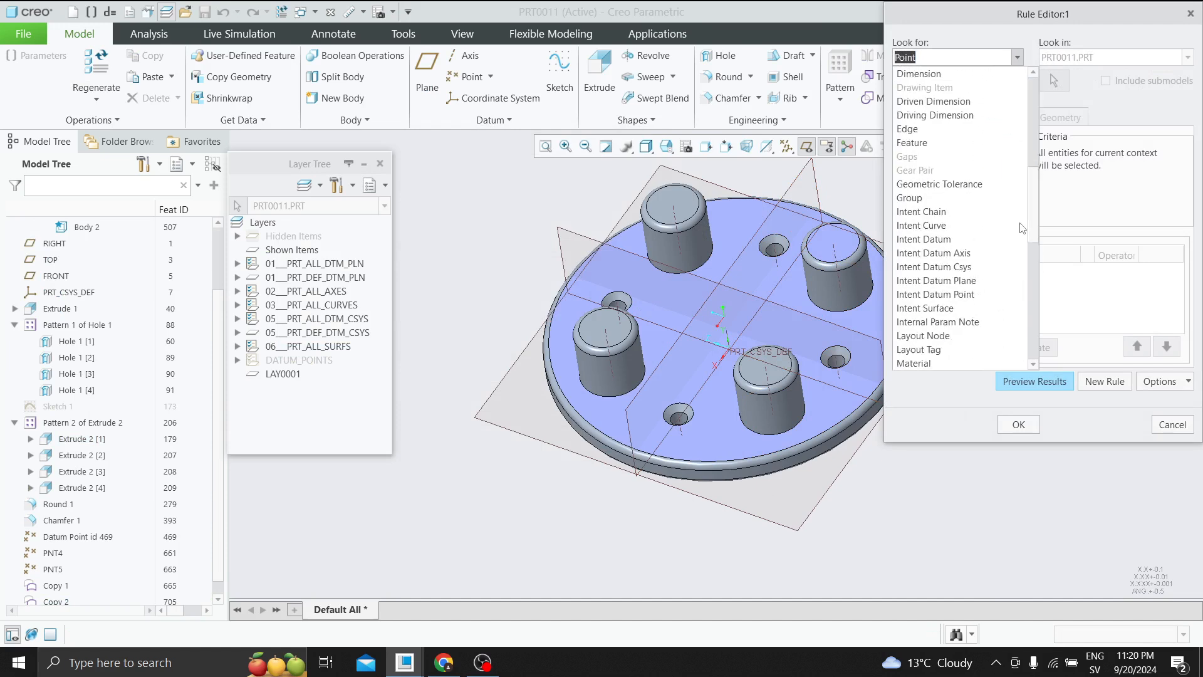
click(912, 142)
click(963, 97)
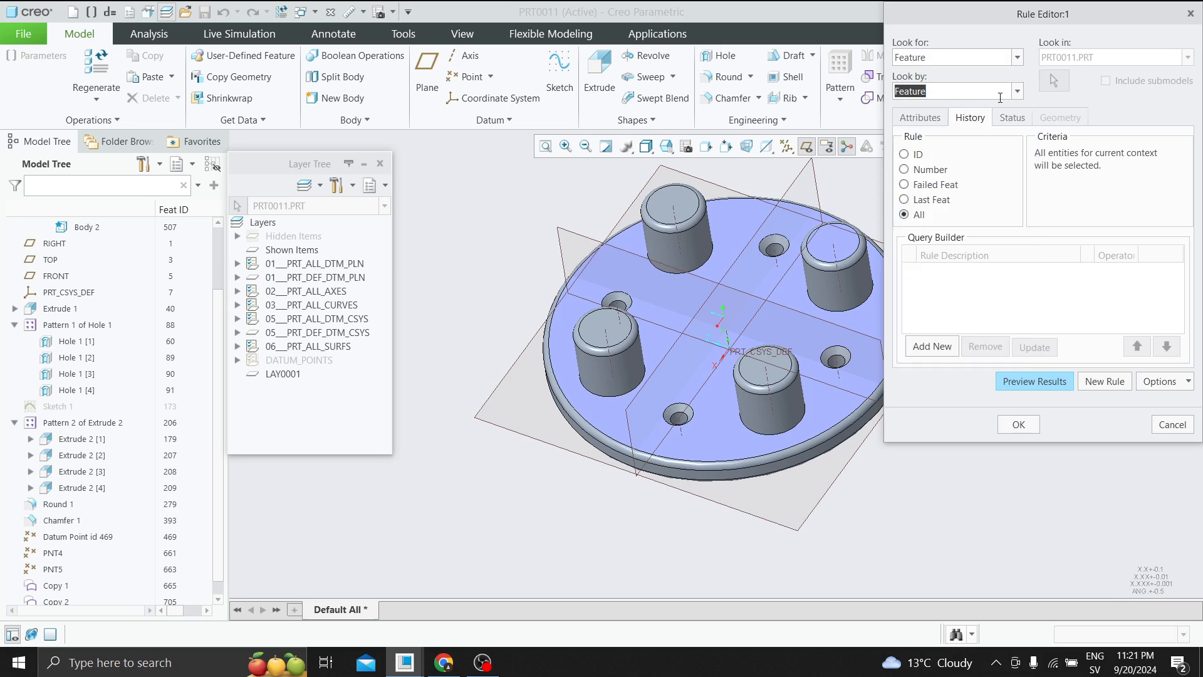
click(1018, 92)
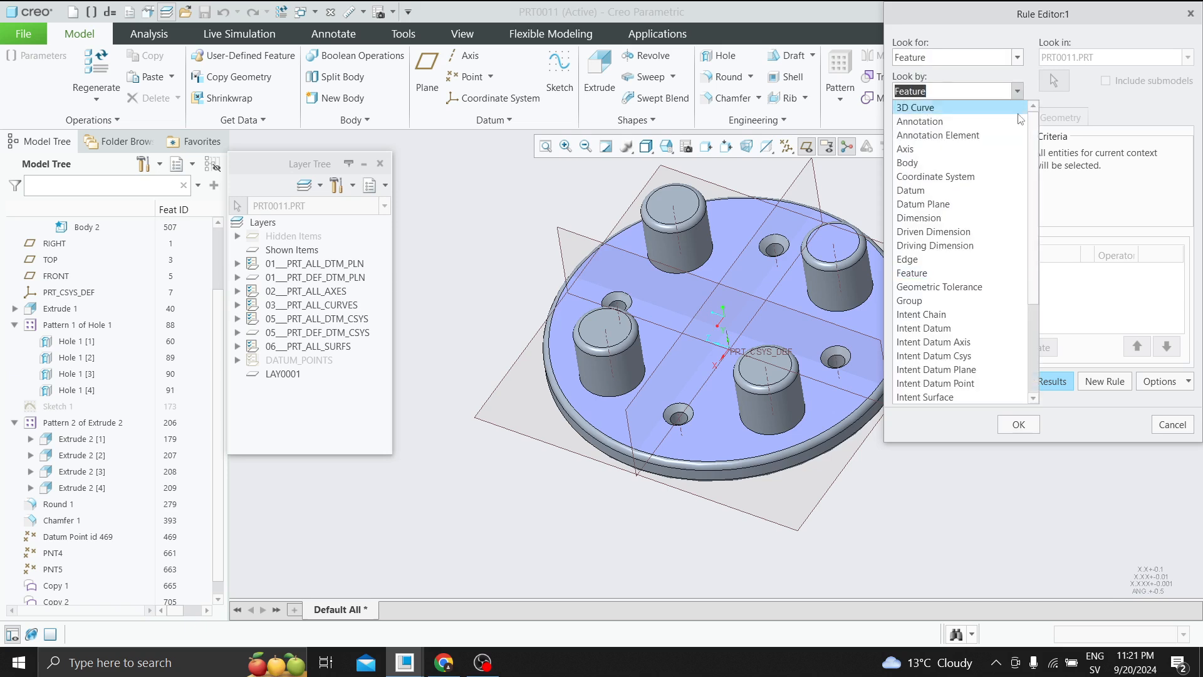
mouse_move(1034, 282)
mouse_down()
mouse_move(1033, 376)
mouse_move(1044, 260)
mouse_move(1014, 389)
mouse_move(1022, 297)
mouse_up()
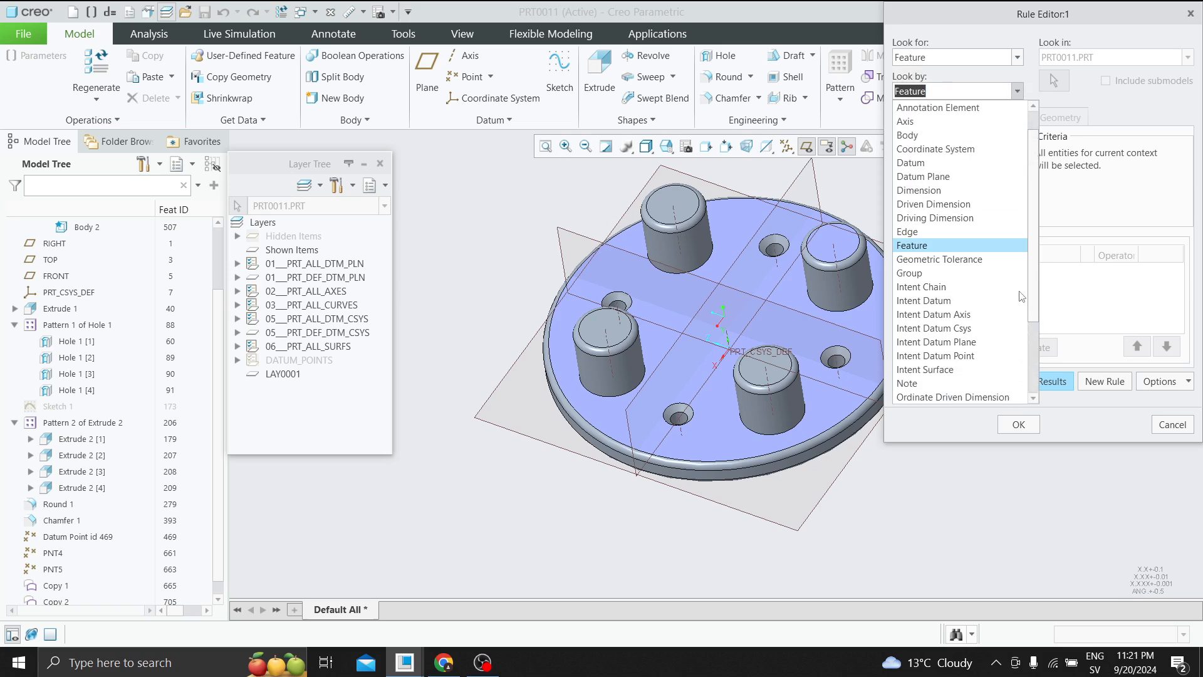
click(1017, 91)
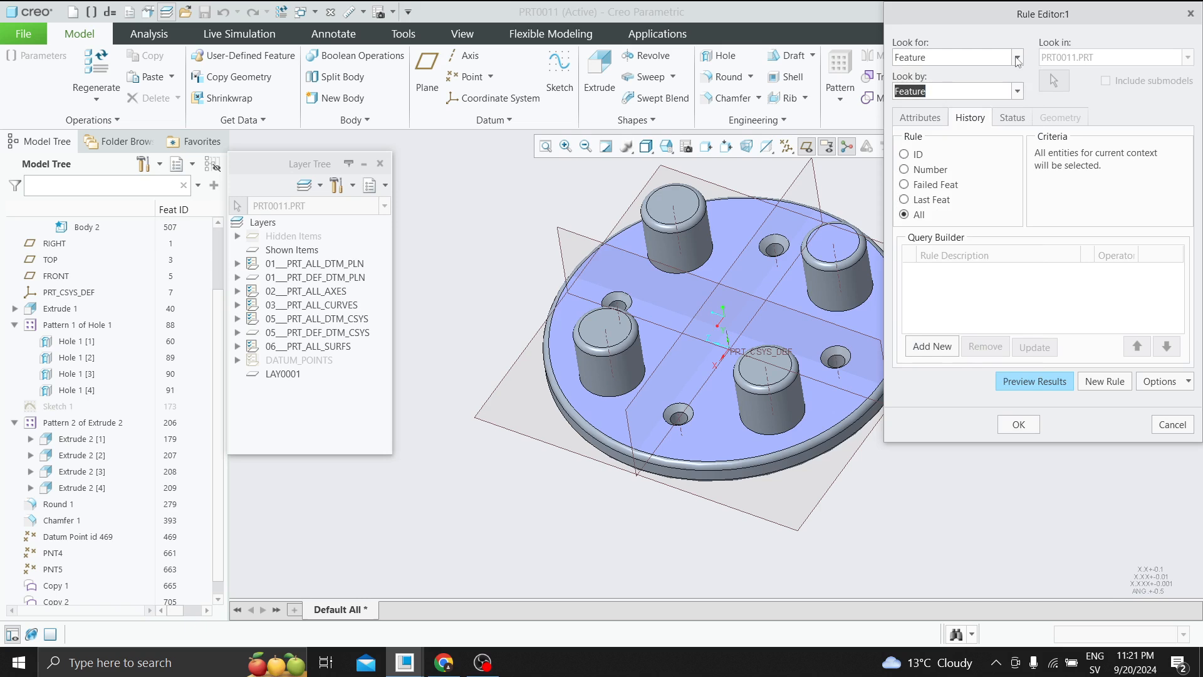
Step: Search the rule's Look for and Look by types for a hole entry
click(1017, 57)
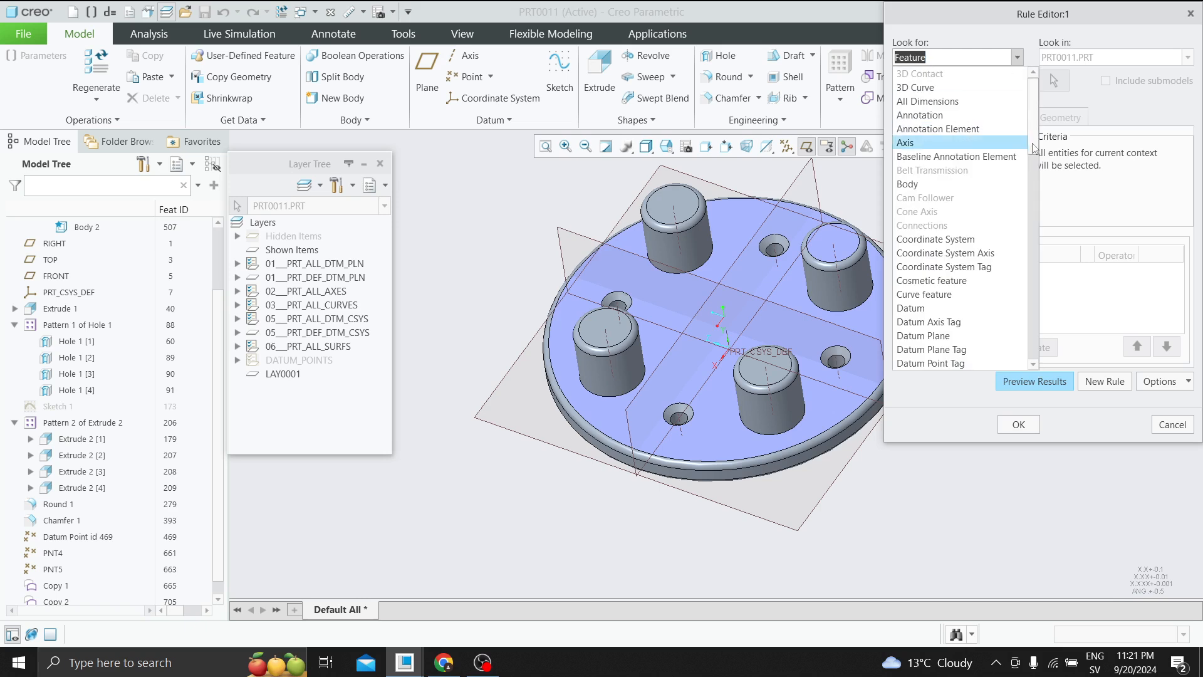
drag(1035, 148, 1028, 209)
text(h)
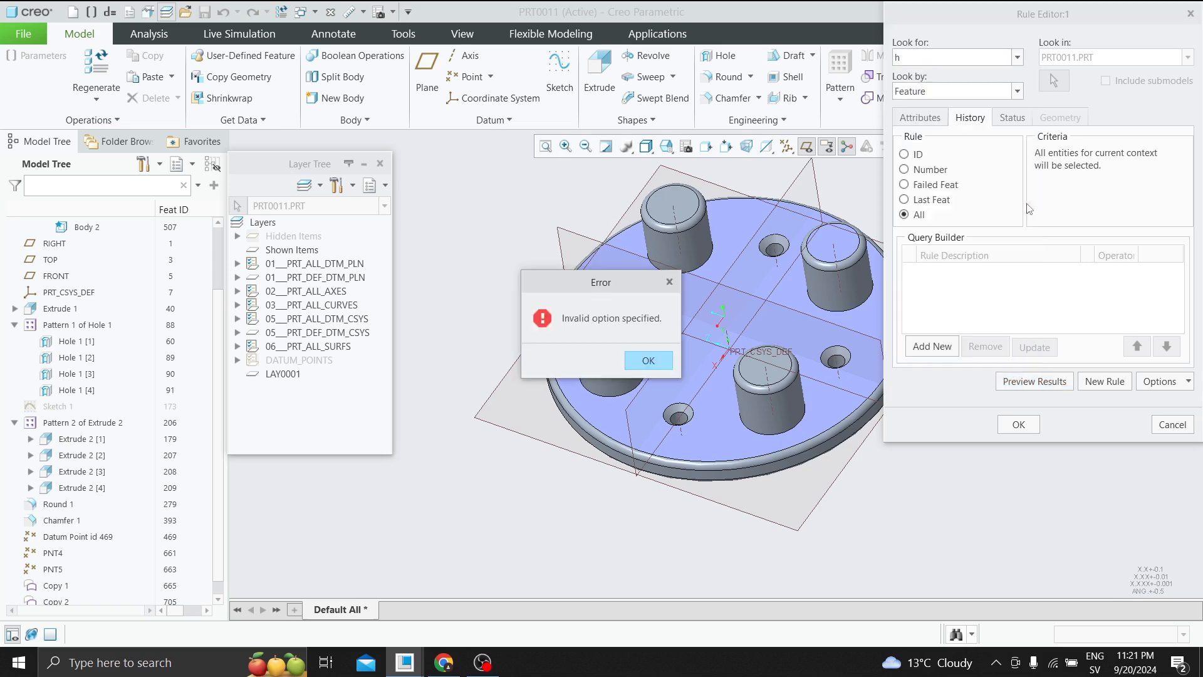
click(652, 363)
click(1016, 57)
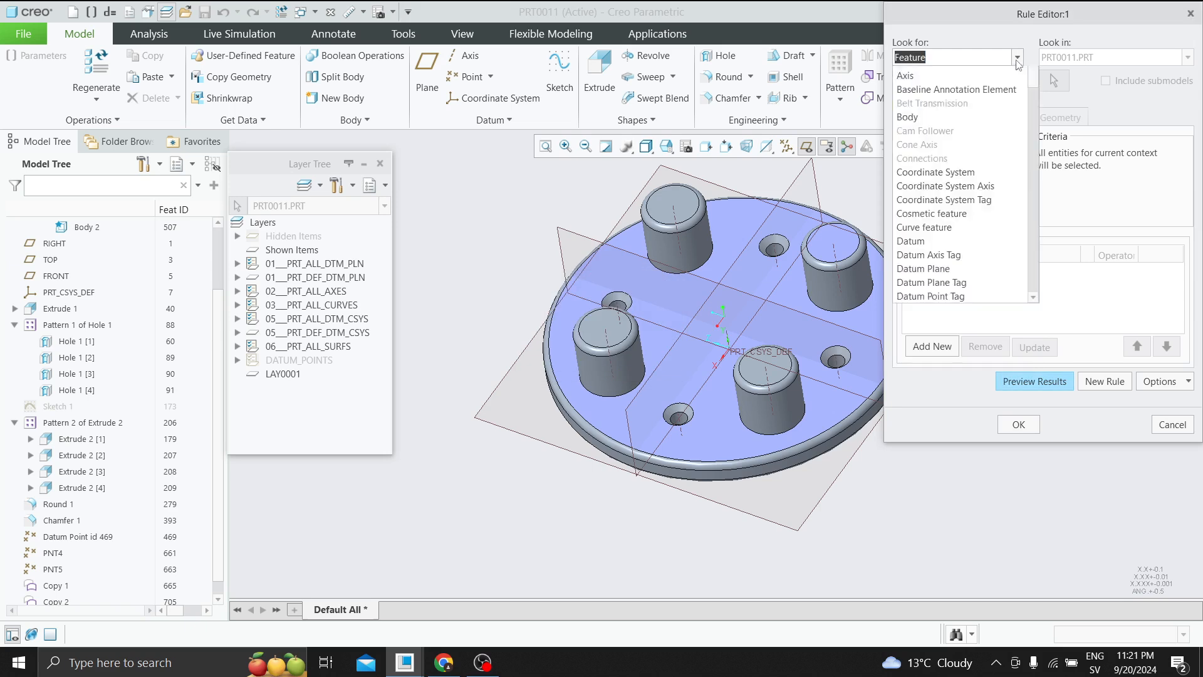
scroll(1027, 192, down, 9)
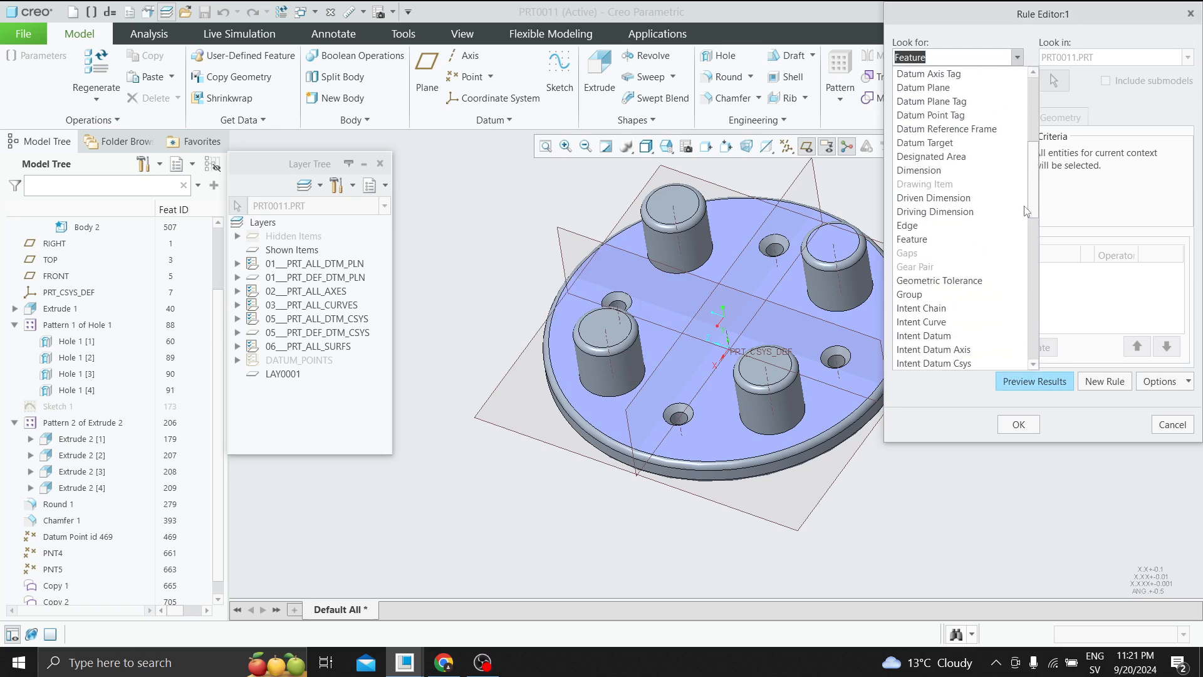
scroll(940, 188, up, 1)
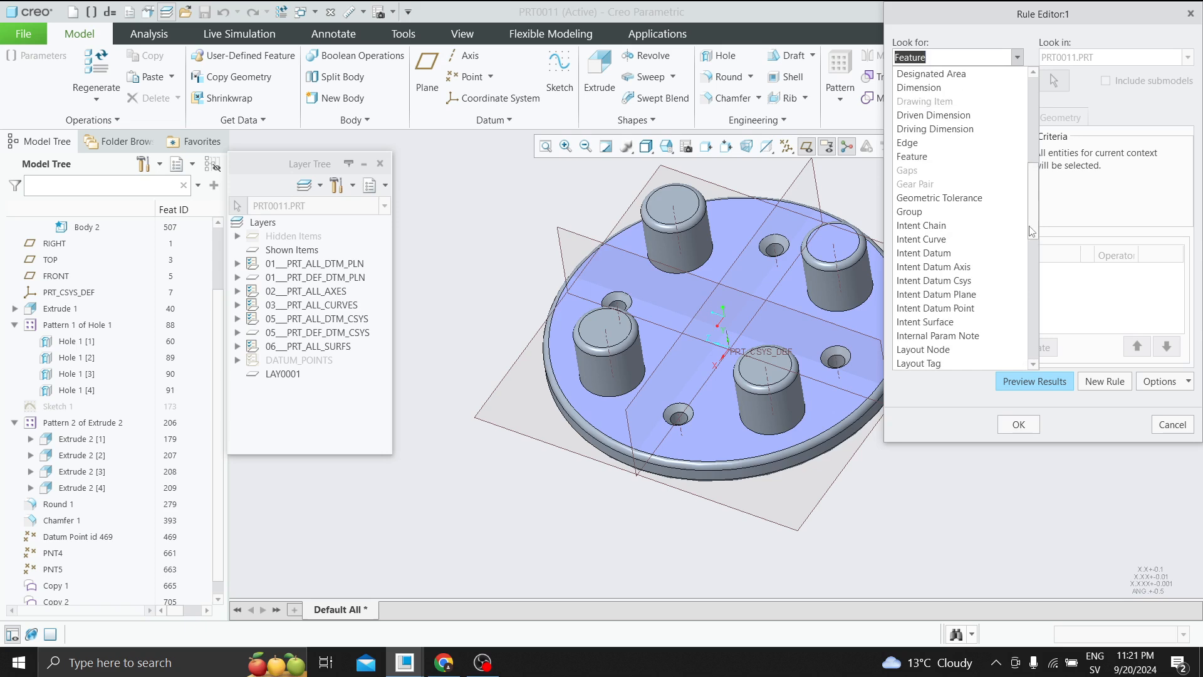
click(922, 157)
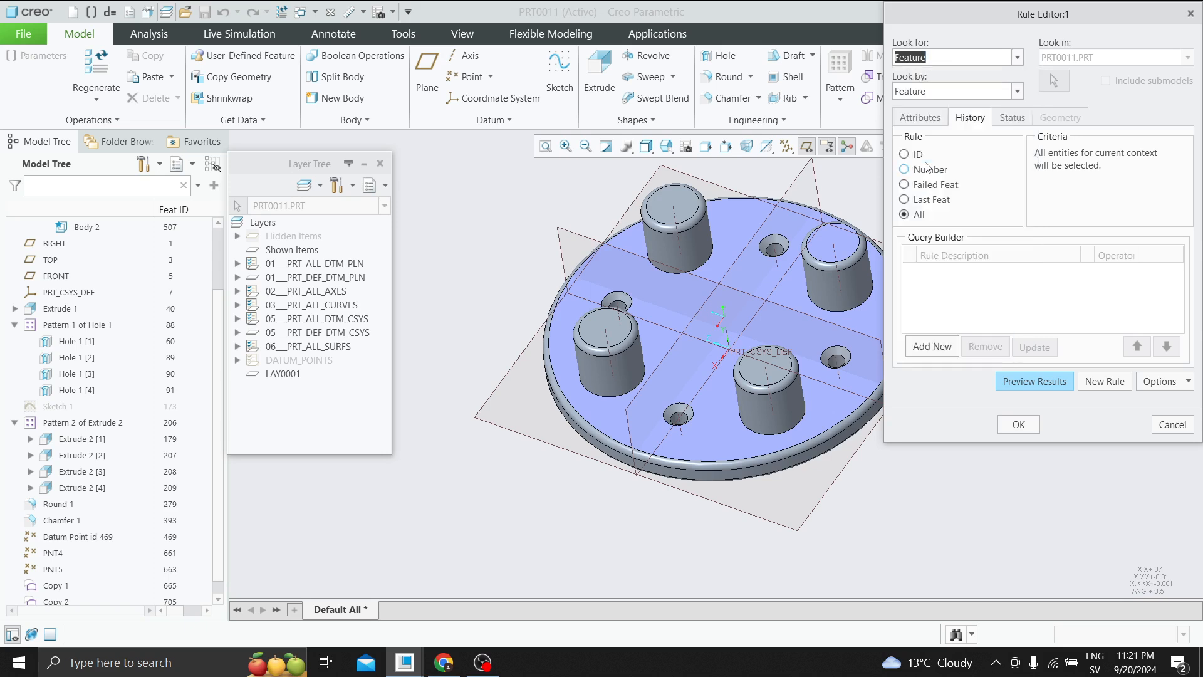
click(1016, 92)
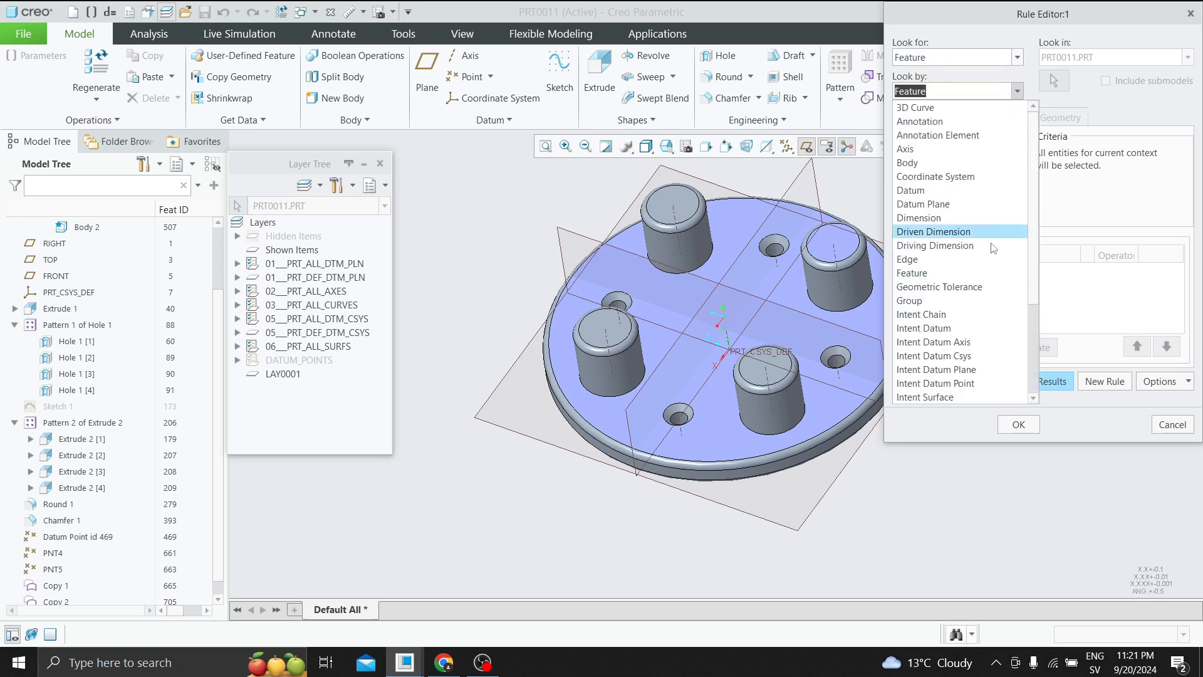
scroll(945, 191, down, 2)
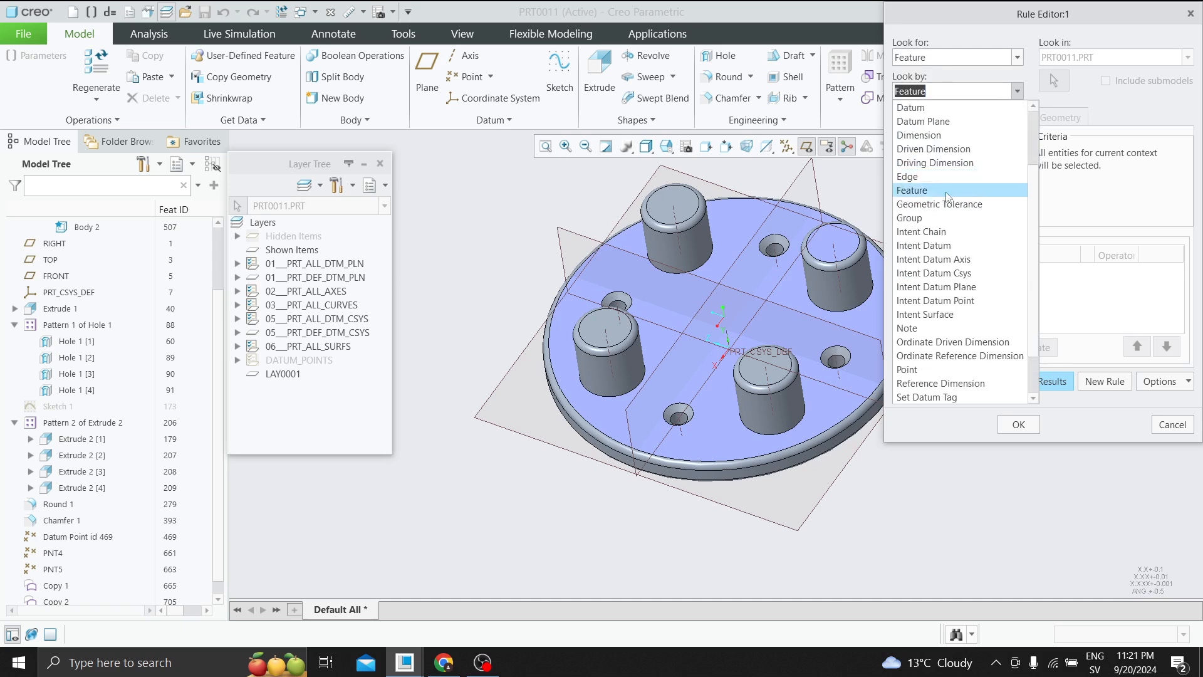
mouse_move(1033, 170)
mouse_down()
mouse_move(1031, 235)
mouse_move(1034, 174)
mouse_up()
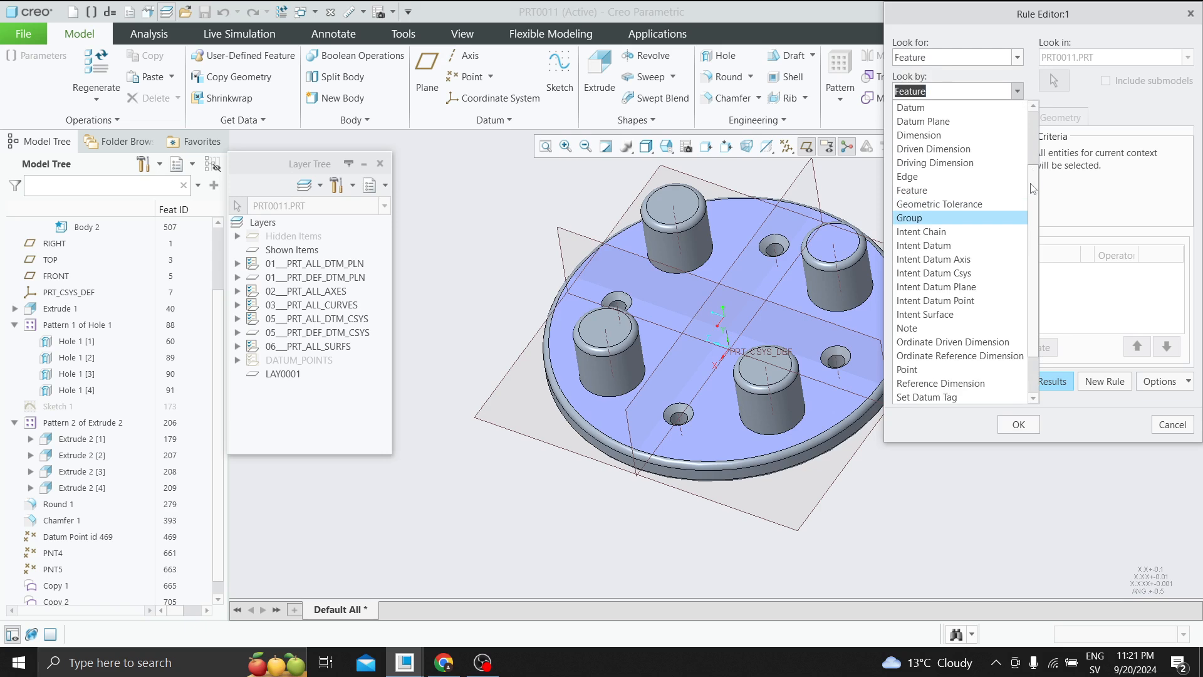
Step: Set the rule to look for Quilt, preview the results and inspect each listed quilt
click(1018, 59)
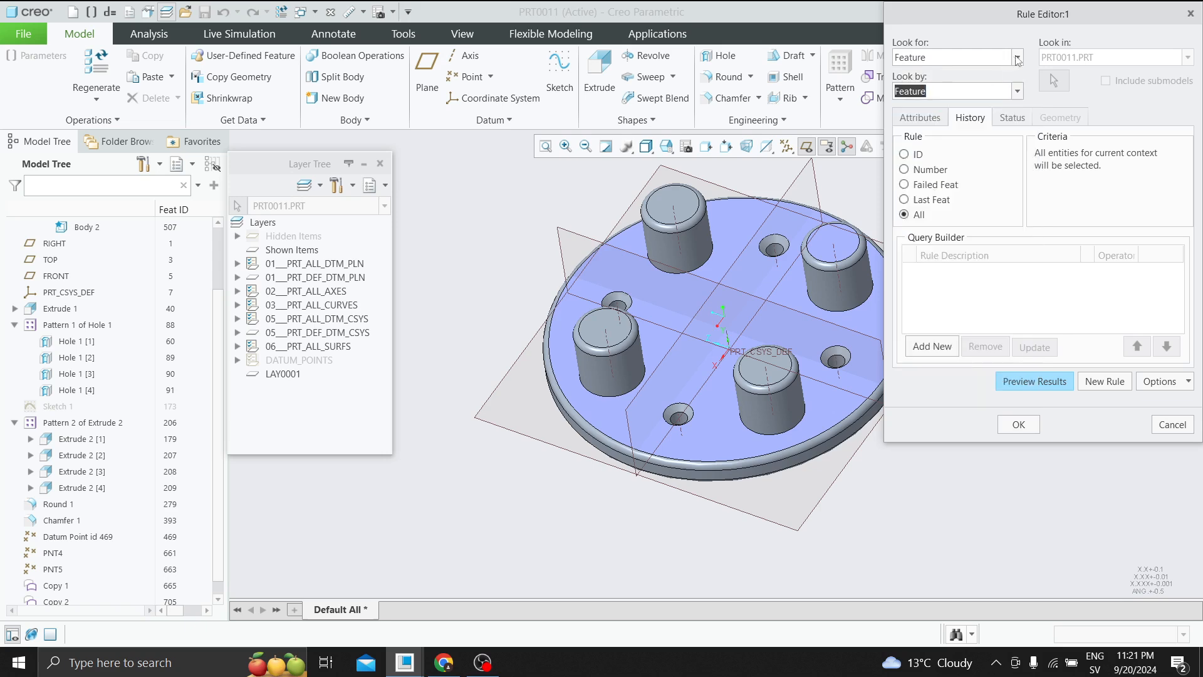
click(1018, 59)
drag(1028, 128, 1026, 274)
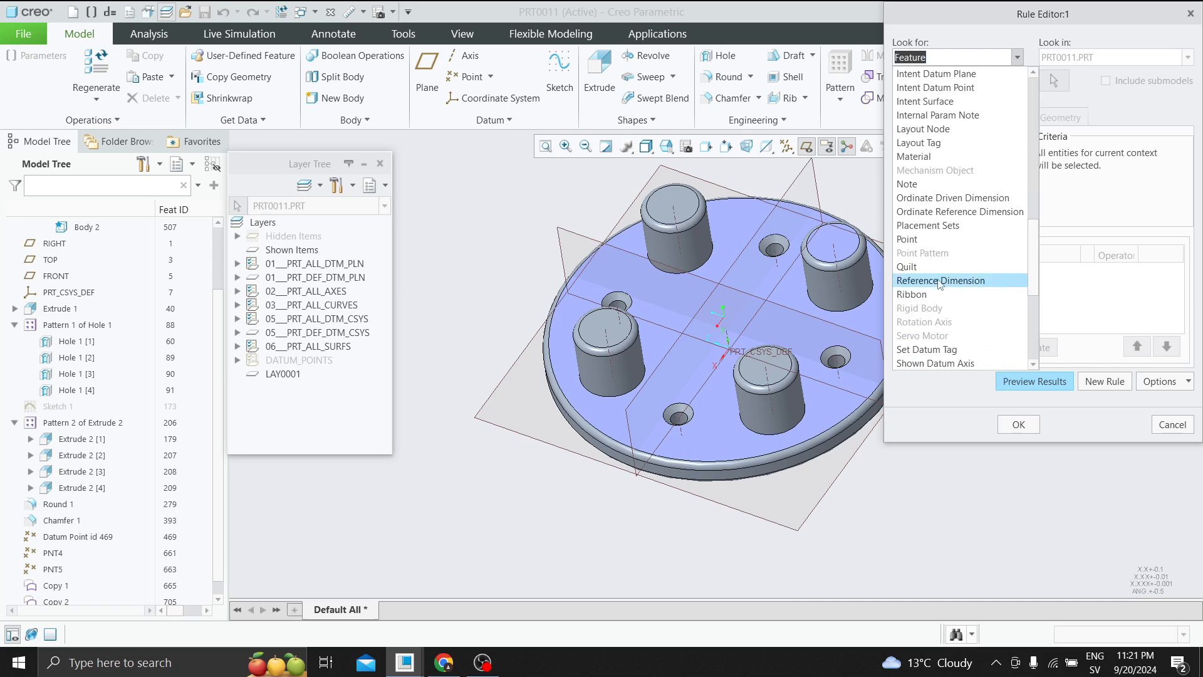
click(913, 268)
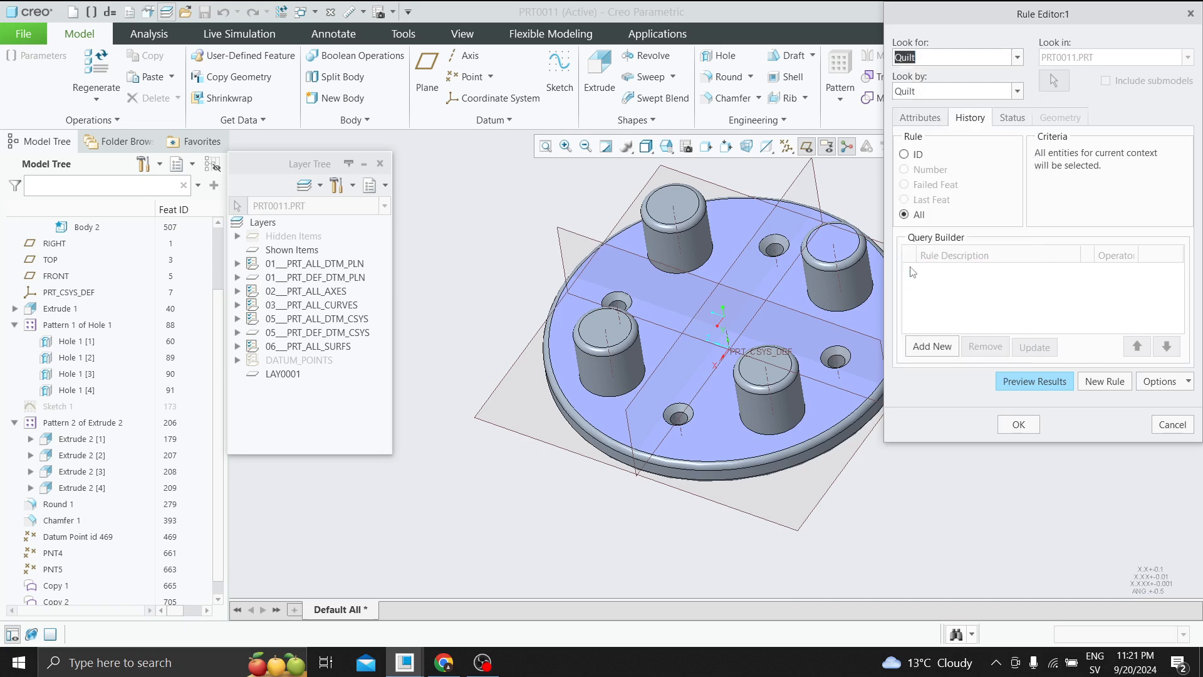
click(1018, 93)
click(924, 150)
click(1024, 381)
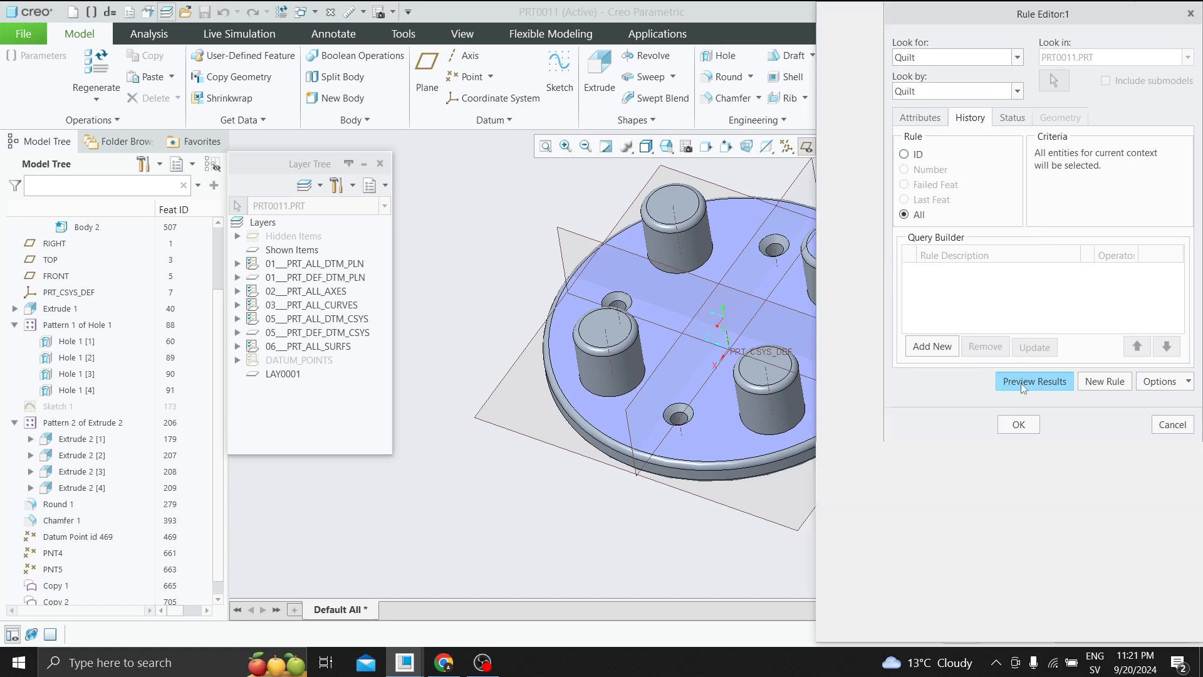
click(834, 451)
click(847, 464)
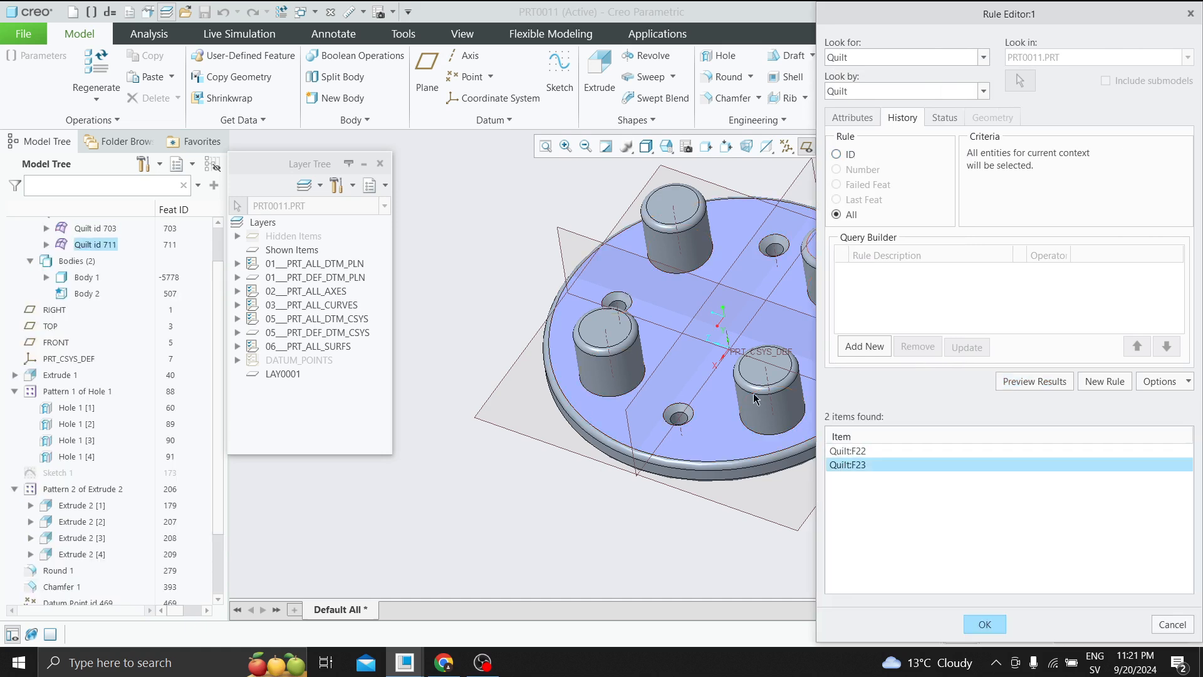
Step: Add the All Entities quilt rule to the query and accept the layer definition
middle_drag(516, 349, 342, 407)
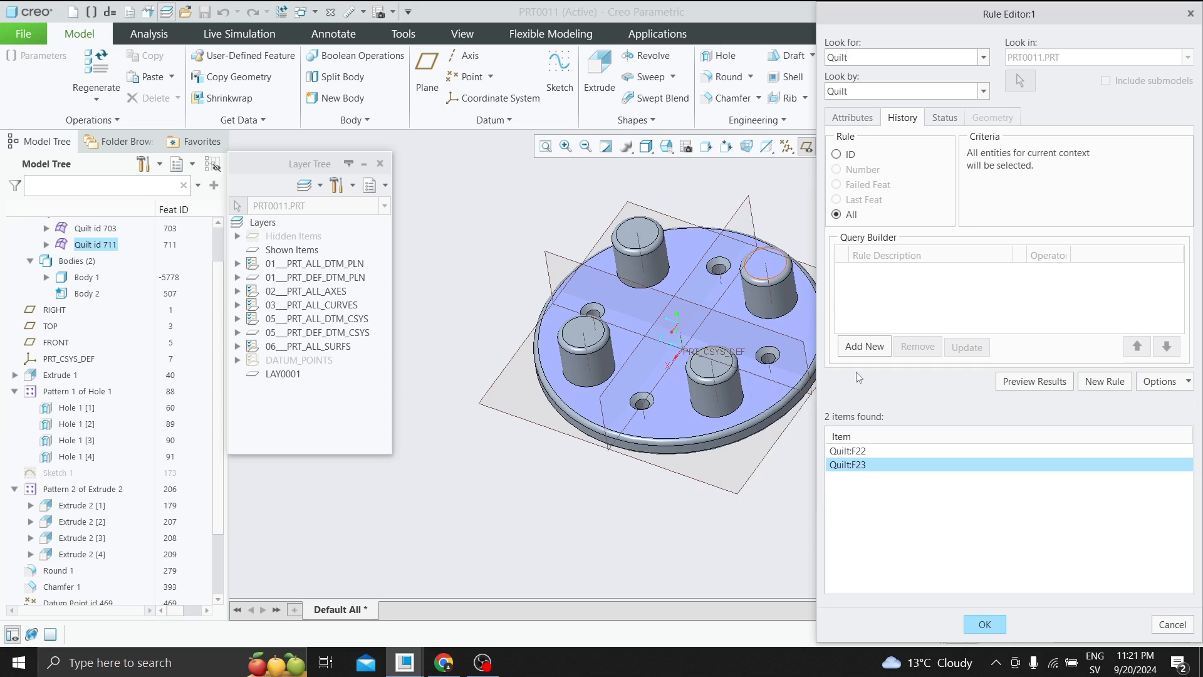
click(869, 348)
click(982, 624)
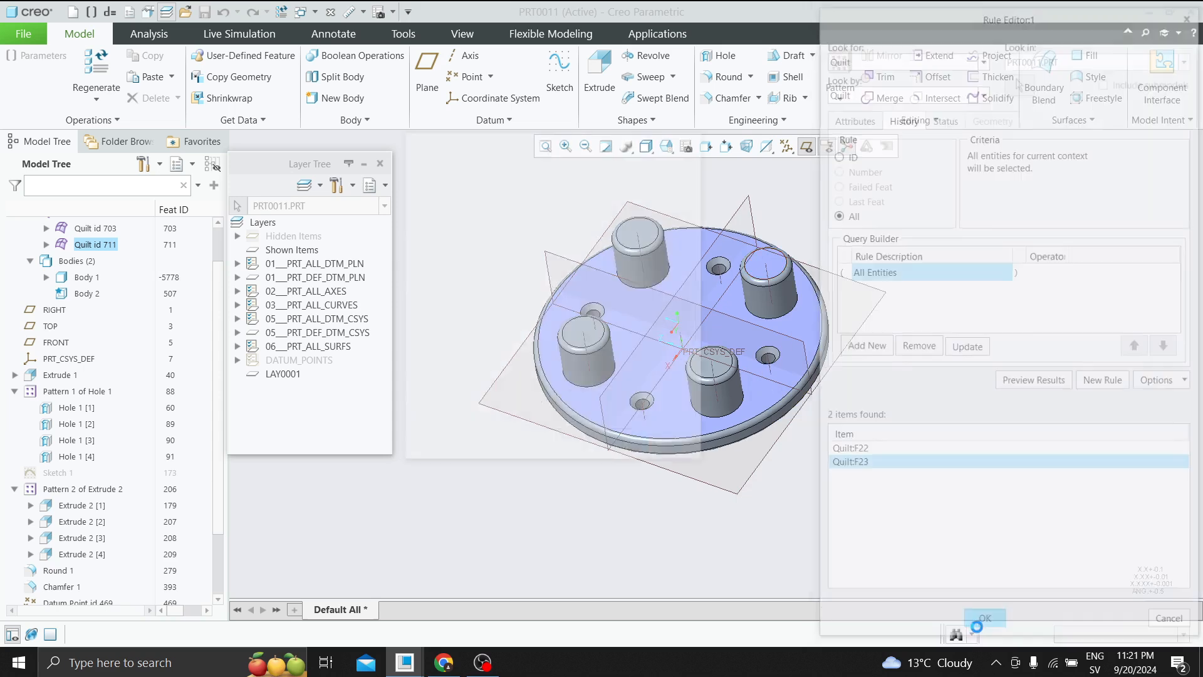
click(628, 449)
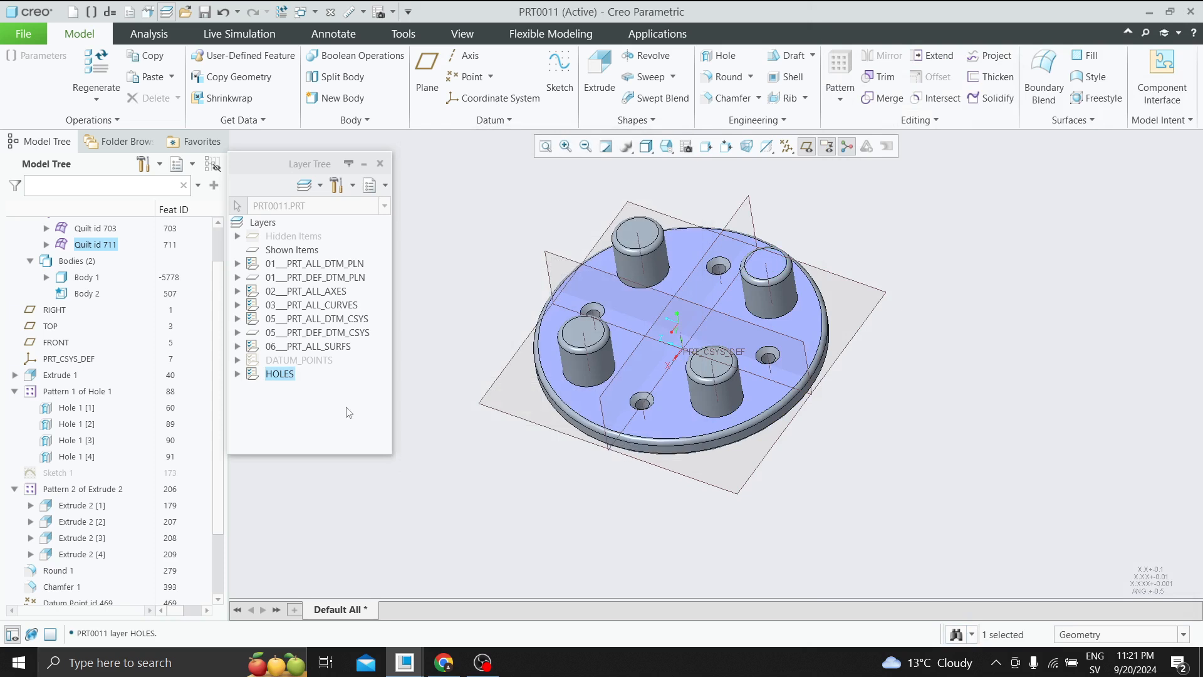
Step: Expand the HOLES layer to check its contents and rename it surfaces
click(237, 375)
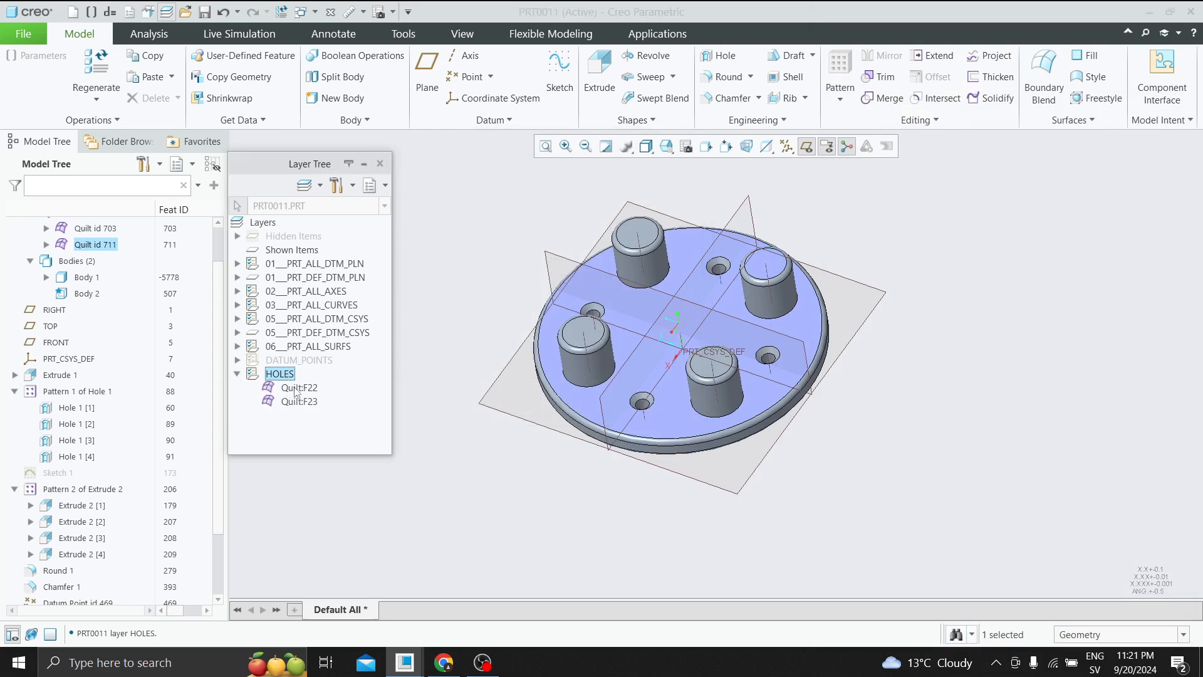
right_click(288, 377)
click(335, 208)
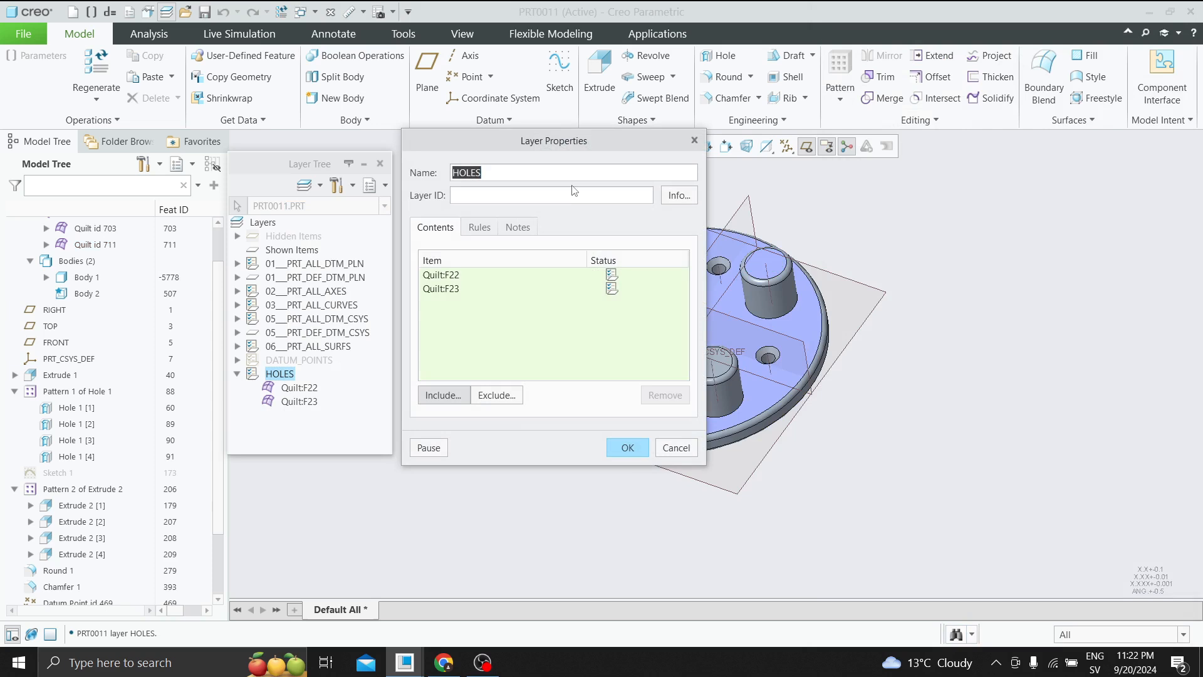
text(surfaces)
key(Return)
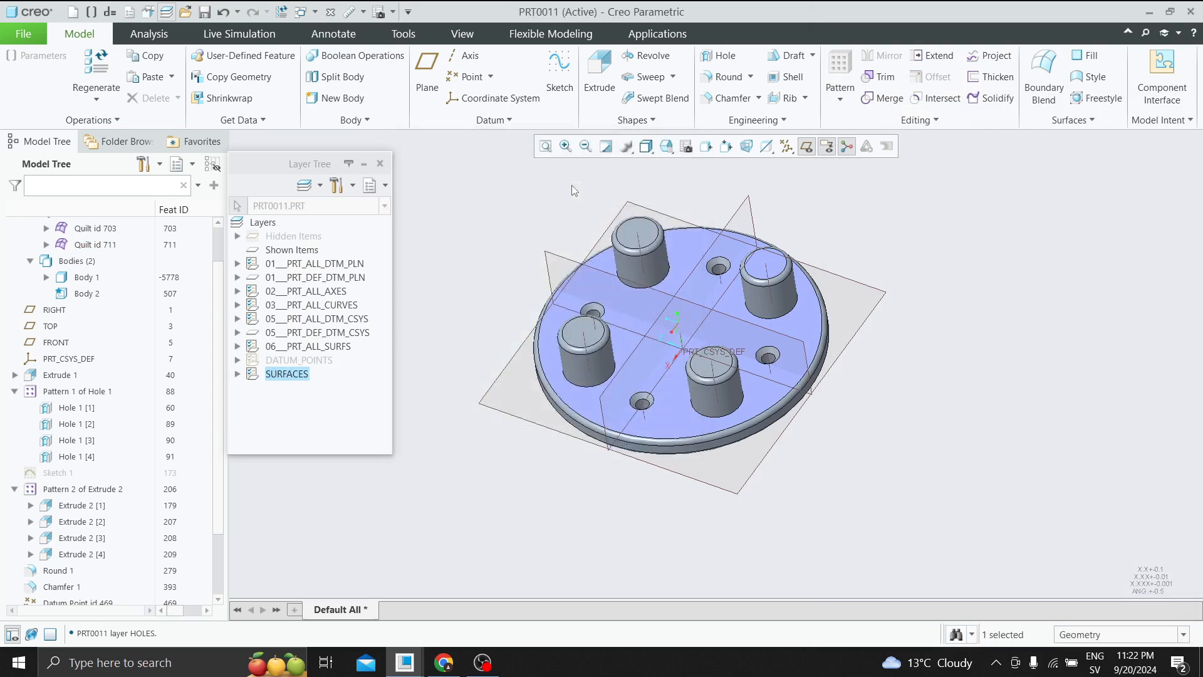
click(353, 415)
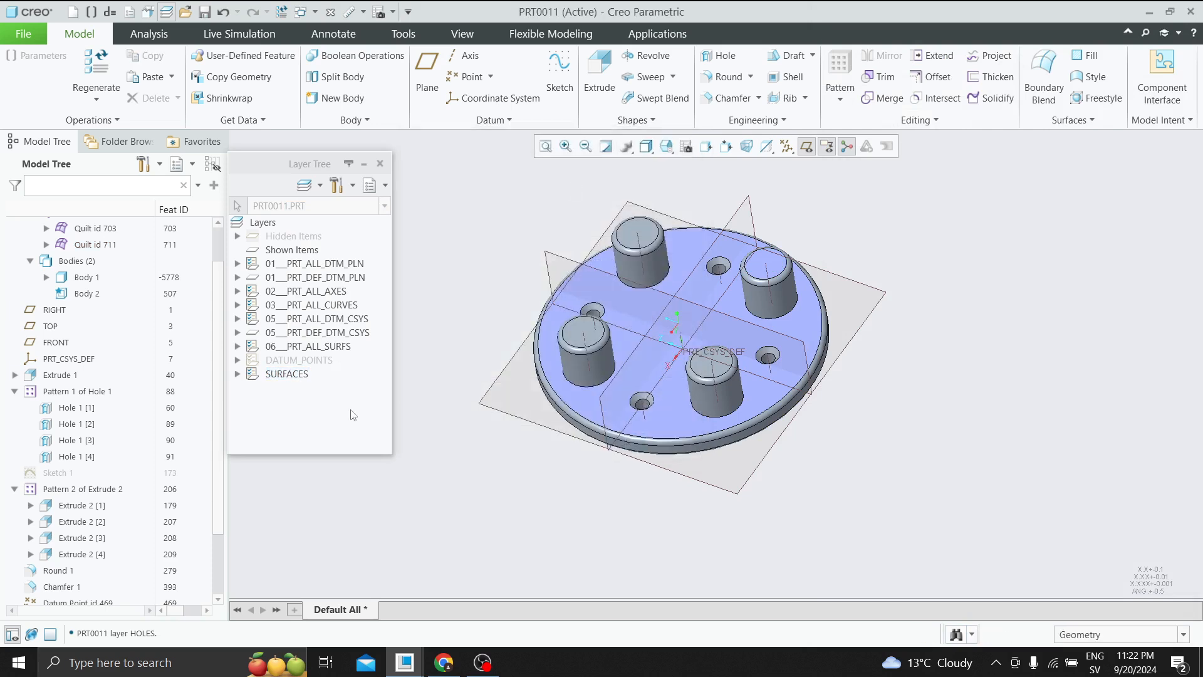
Step: Expand the SURFACES layer, highlight its quilts in the model and hide the layer
click(237, 374)
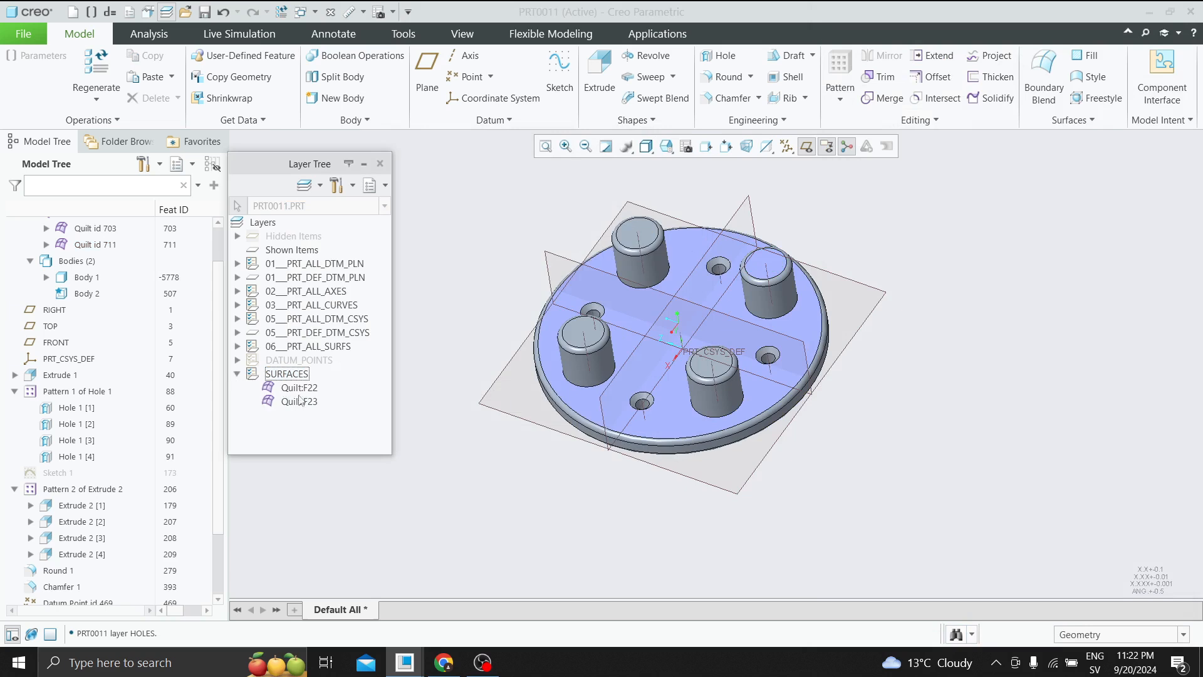
click(293, 378)
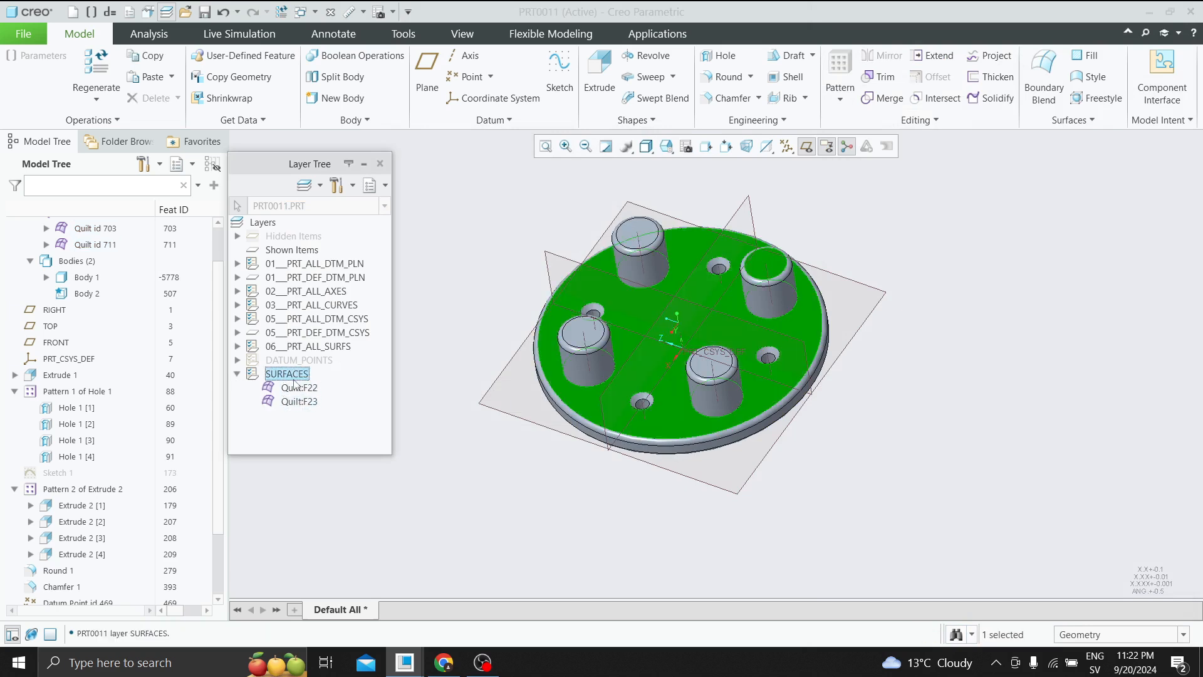
right_click(294, 376)
click(341, 72)
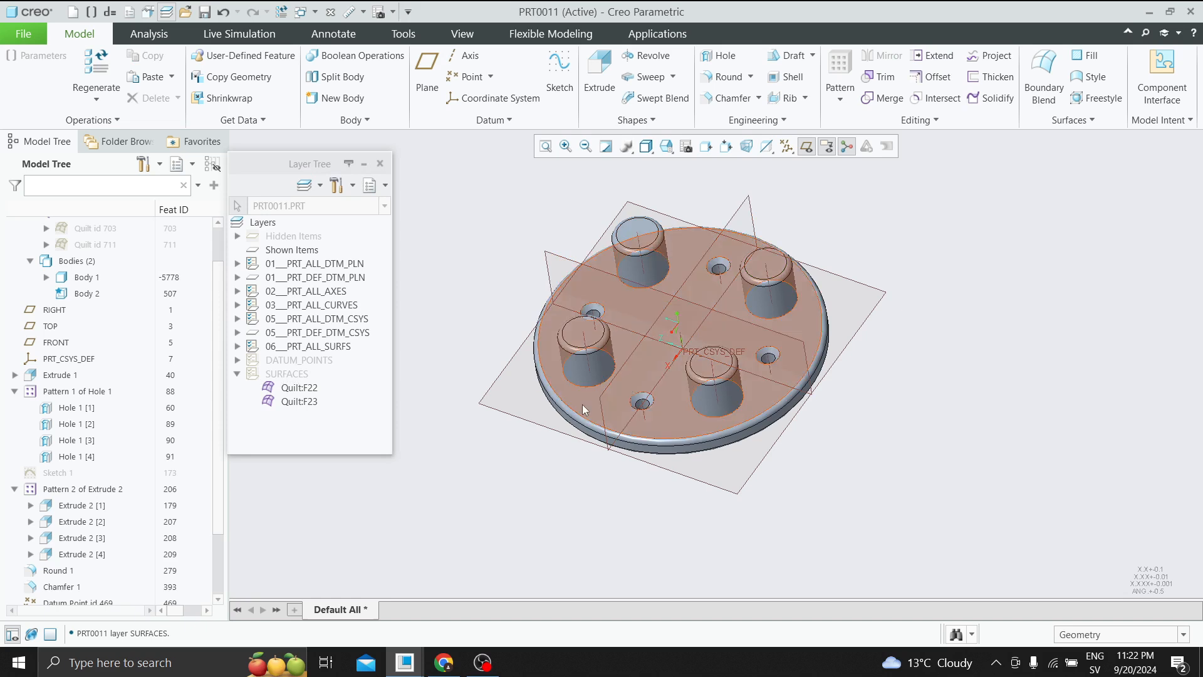
Step: Copy the plate's flat underside face and paste it as a new surface quilt
middle_drag(660, 406, 680, 301)
click(701, 357)
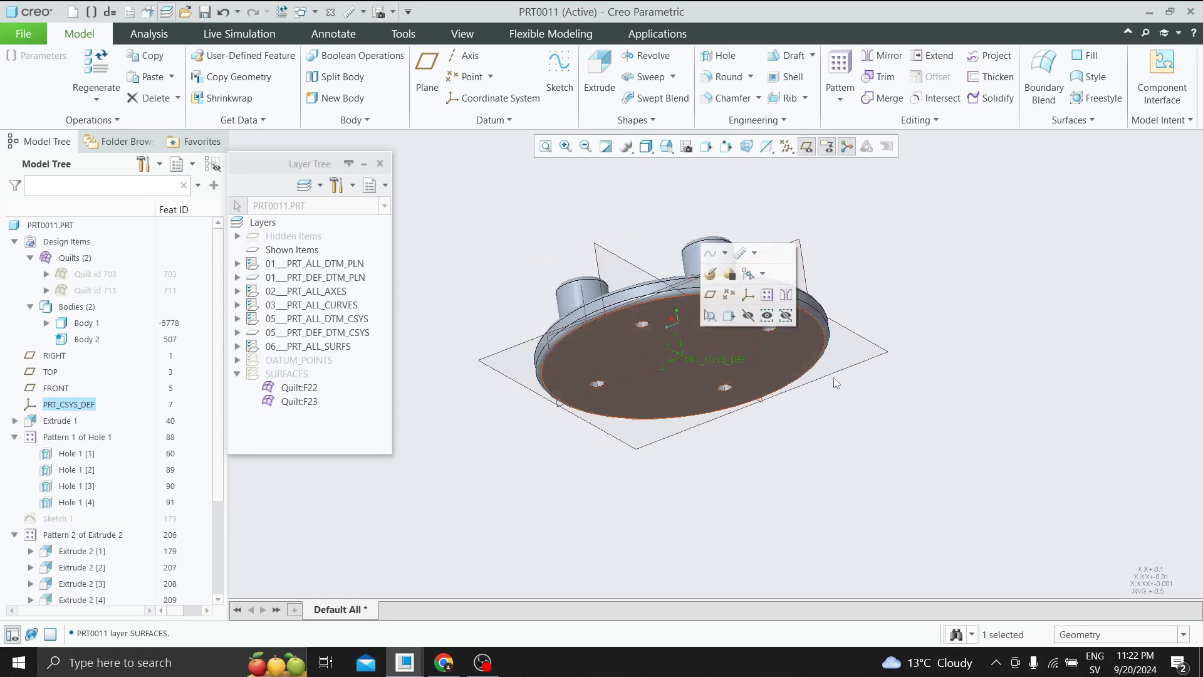
click(834, 378)
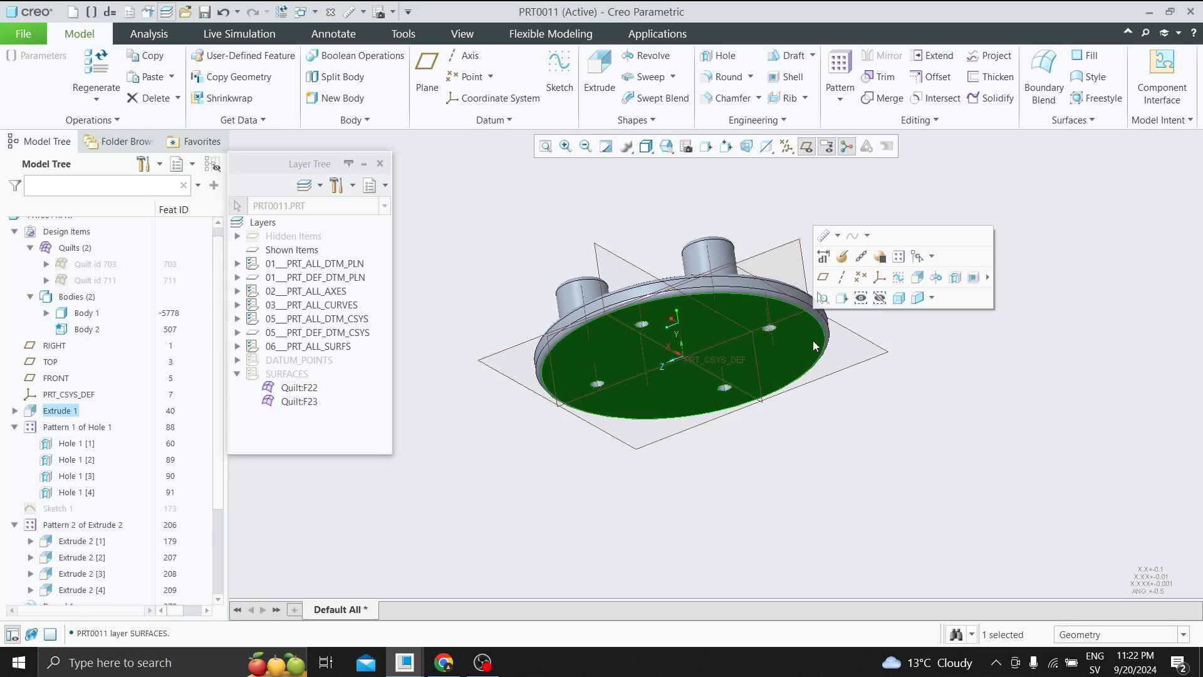
key(ctrl+c)
key(ctrl+v)
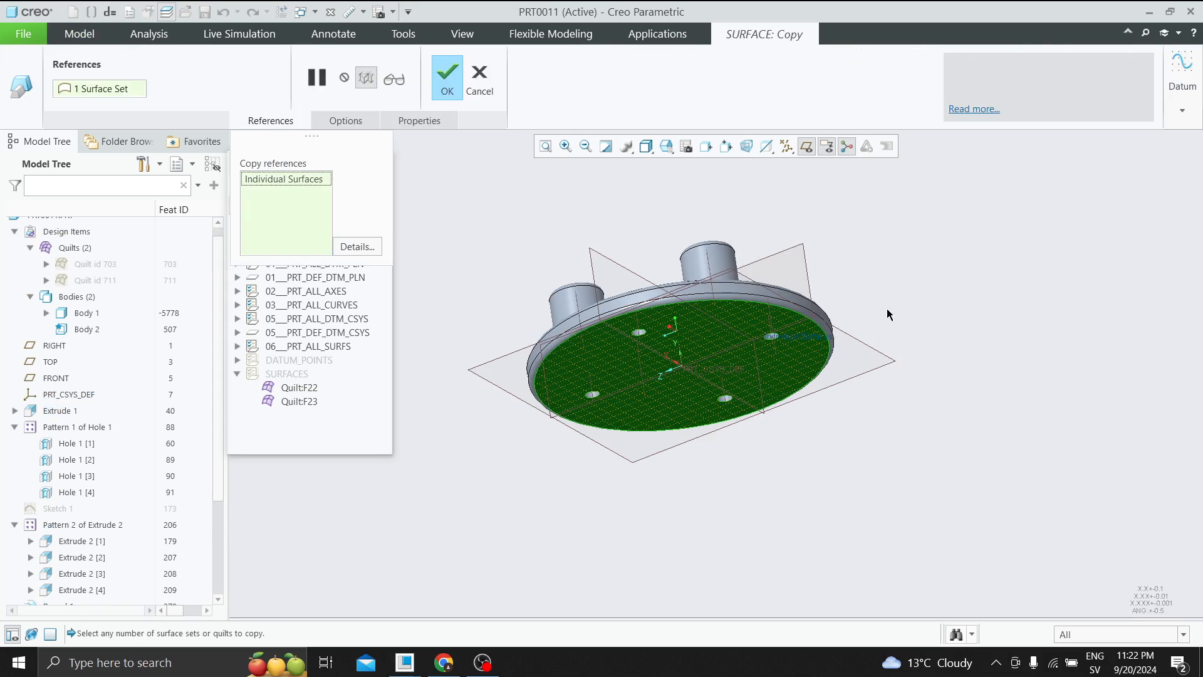
click(447, 75)
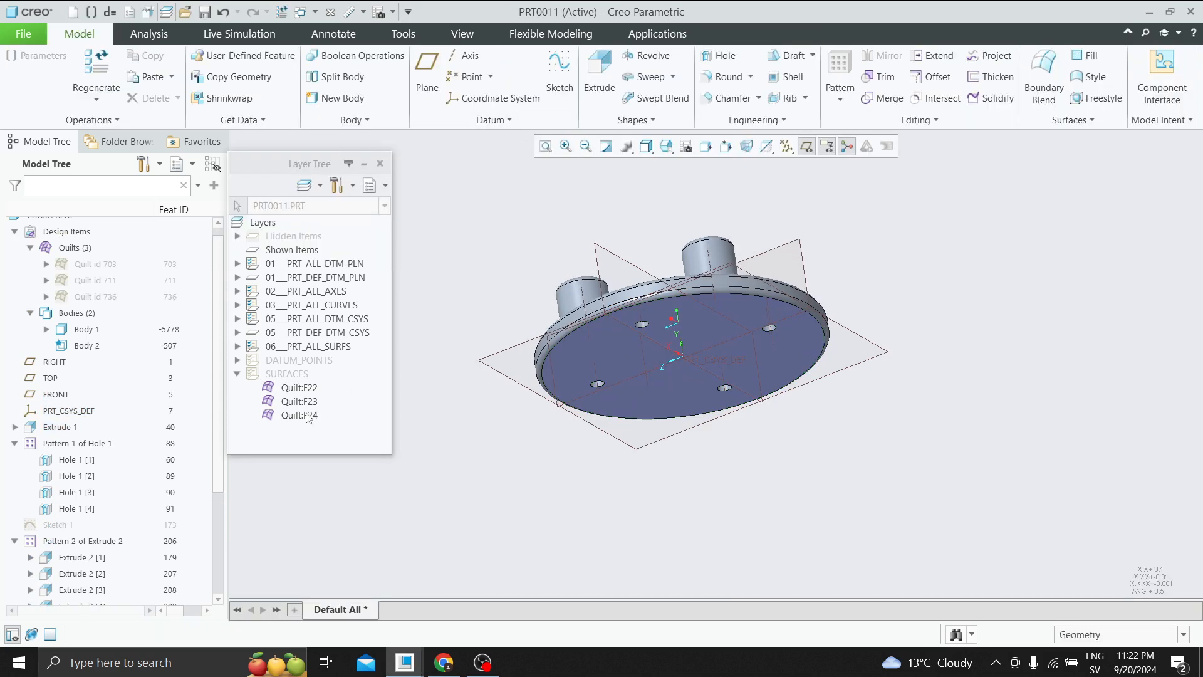
Step: Extrude a slanted line sketched on the RIGHT plane above the plate into a surface 111.21 deep
middle_drag(472, 269, 496, 321)
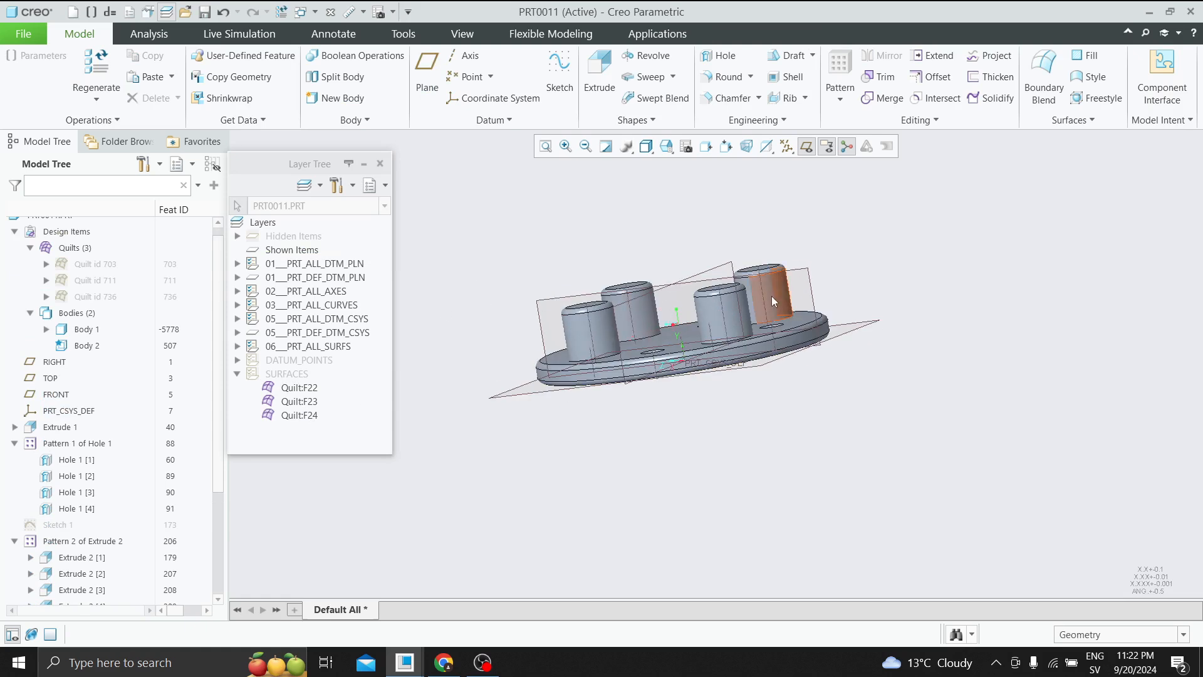
click(808, 280)
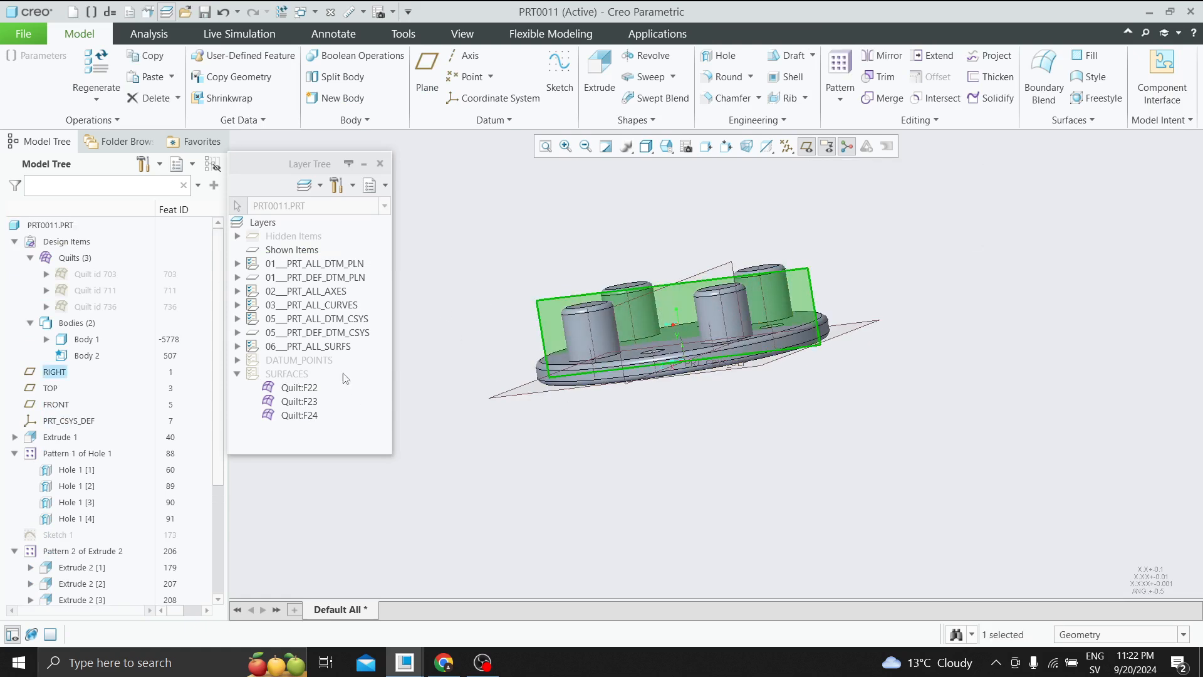
click(597, 70)
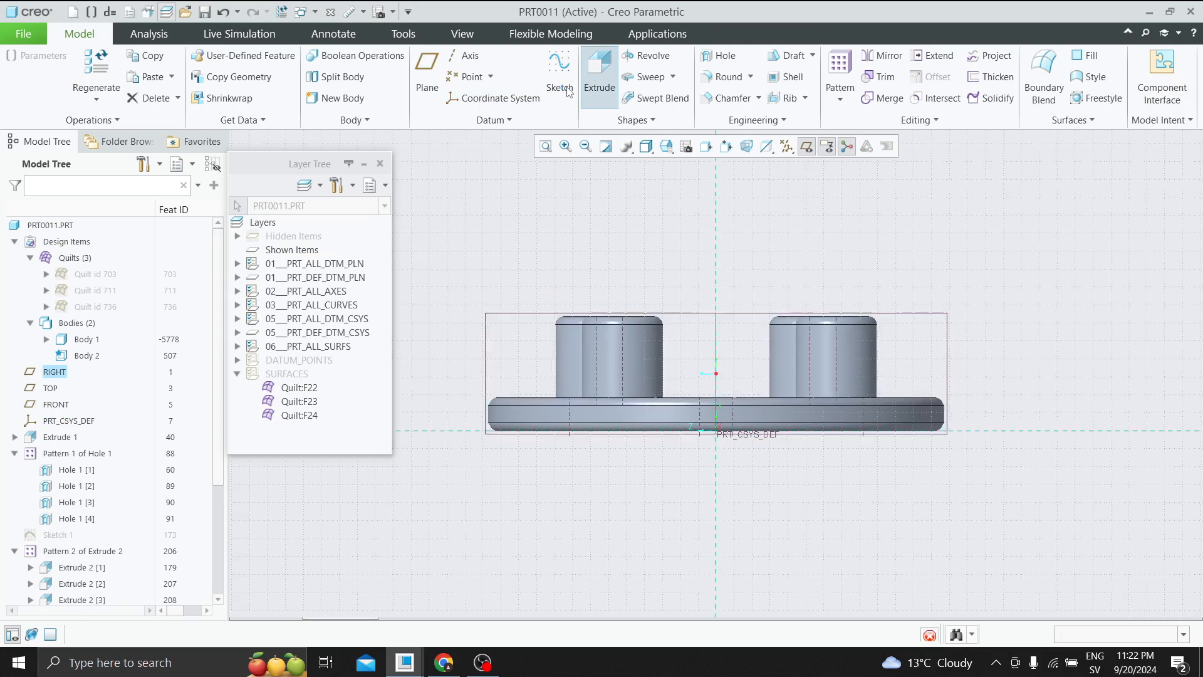
click(404, 55)
click(836, 240)
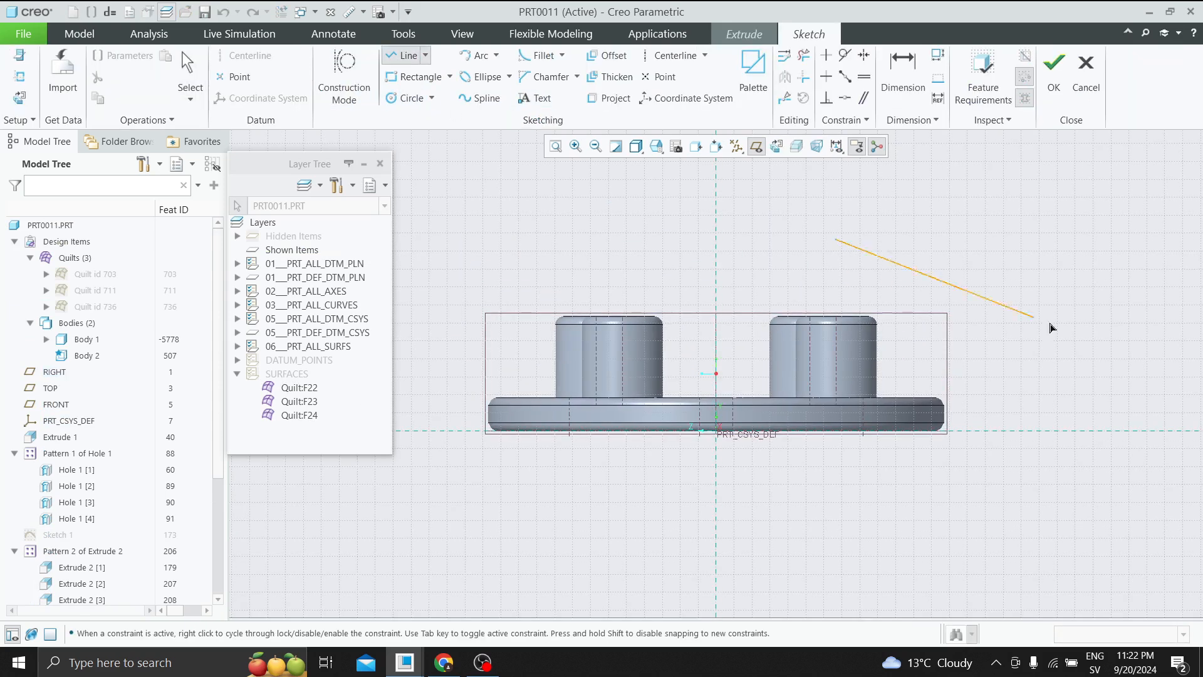
click(1132, 370)
click(1055, 62)
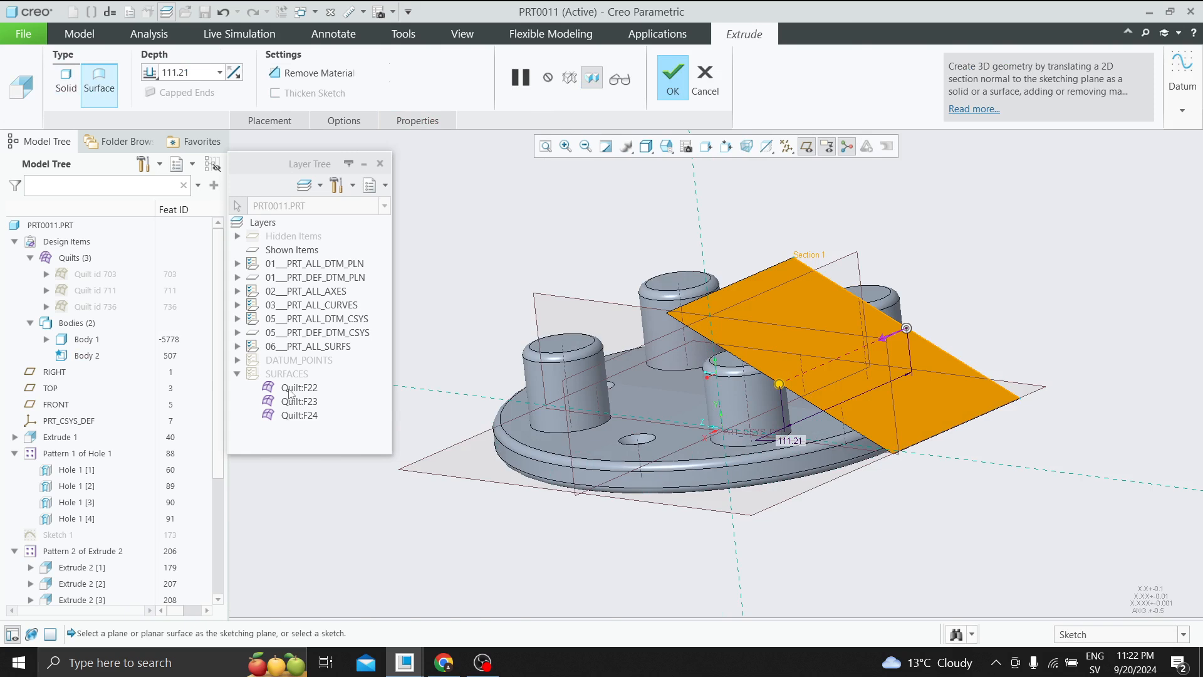
click(684, 91)
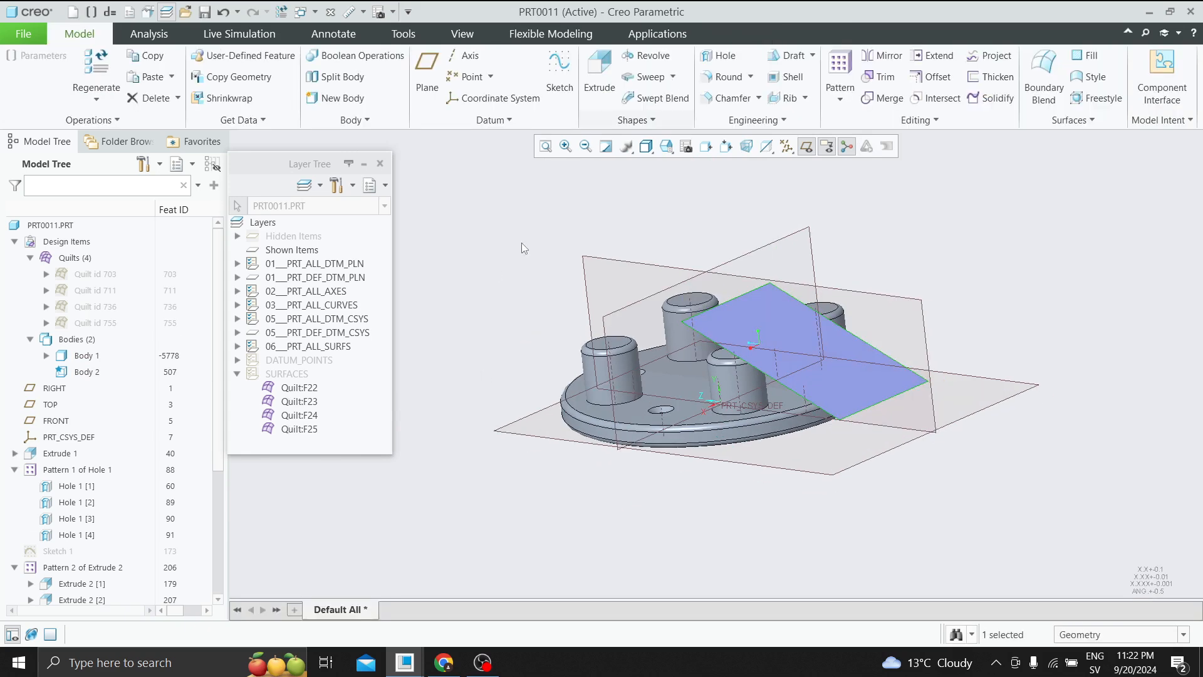
Step: Show the SURFACES layer to view its quilts in the model and hide it again
right_click(287, 374)
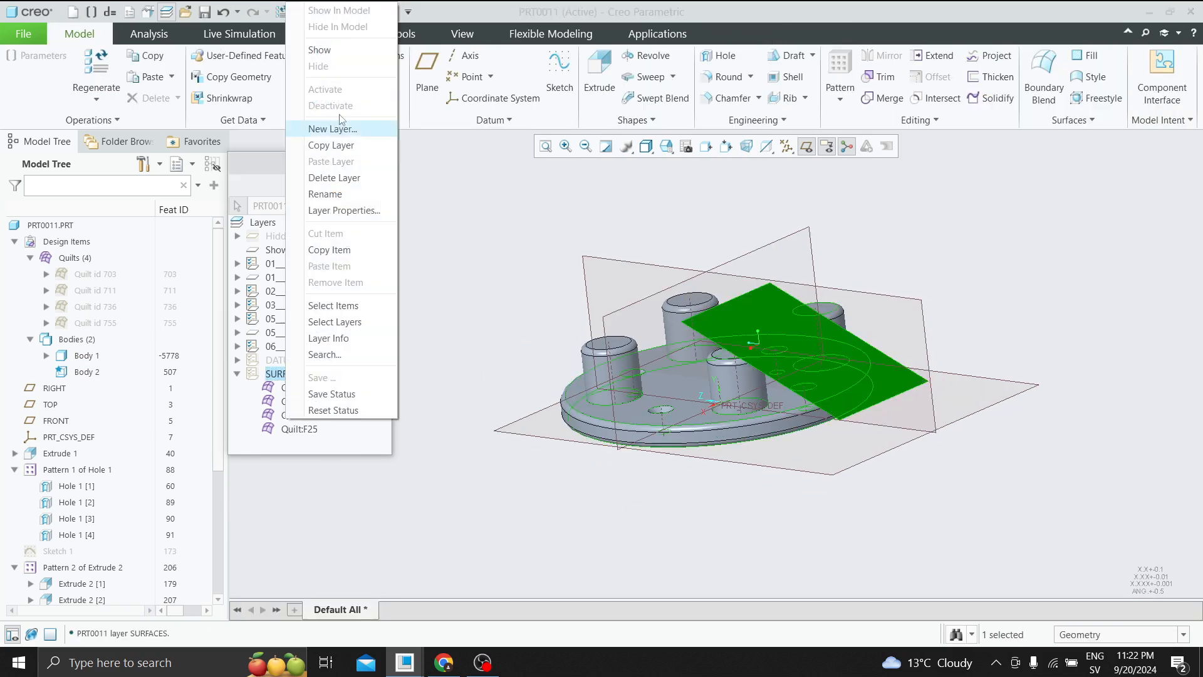
click(322, 47)
right_click(307, 374)
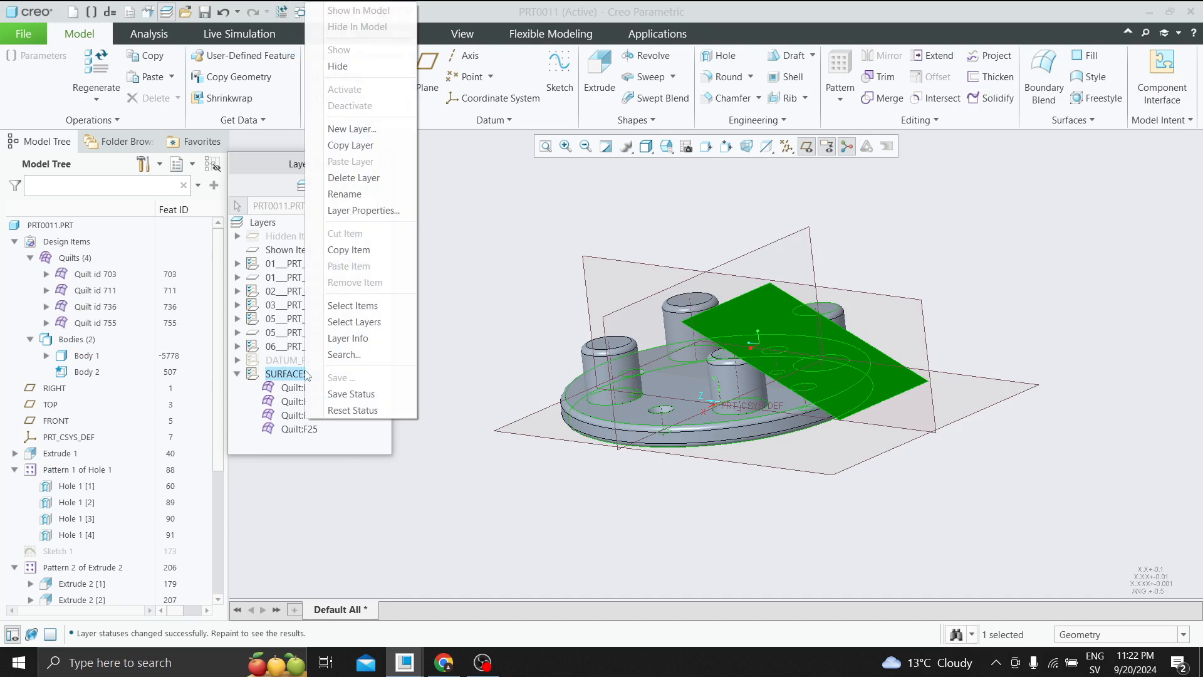
click(346, 73)
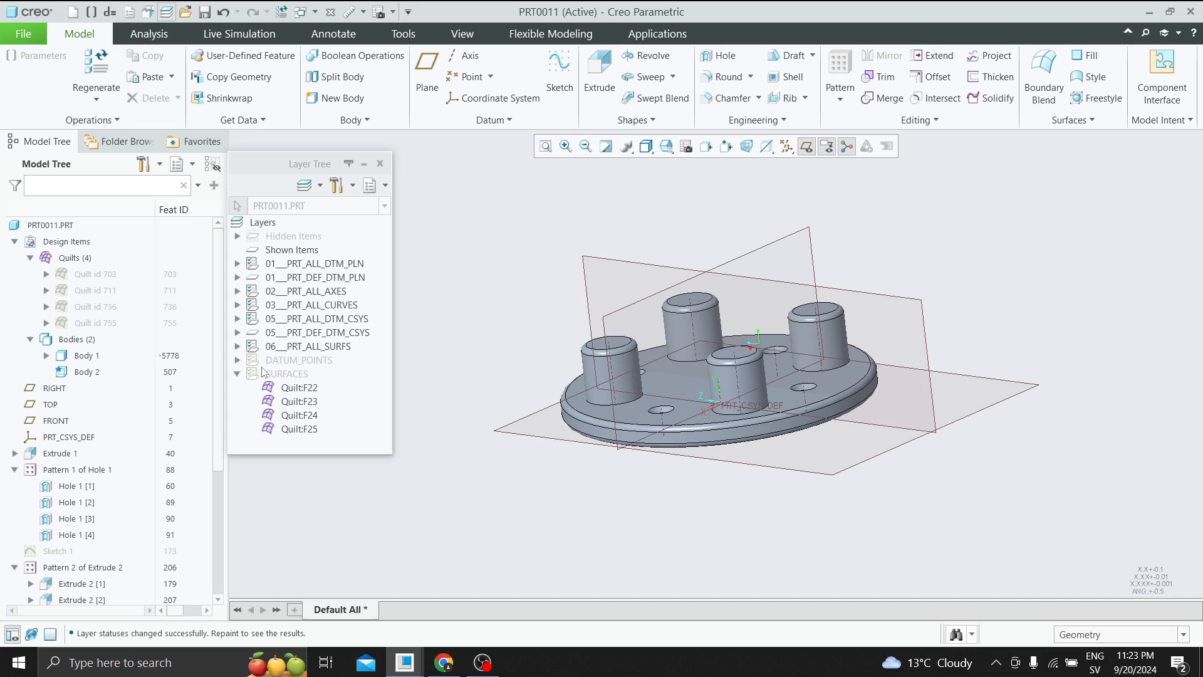
Step: Create a new layer and enable the Independent and Associative options for its rules
click(239, 372)
right_click(271, 227)
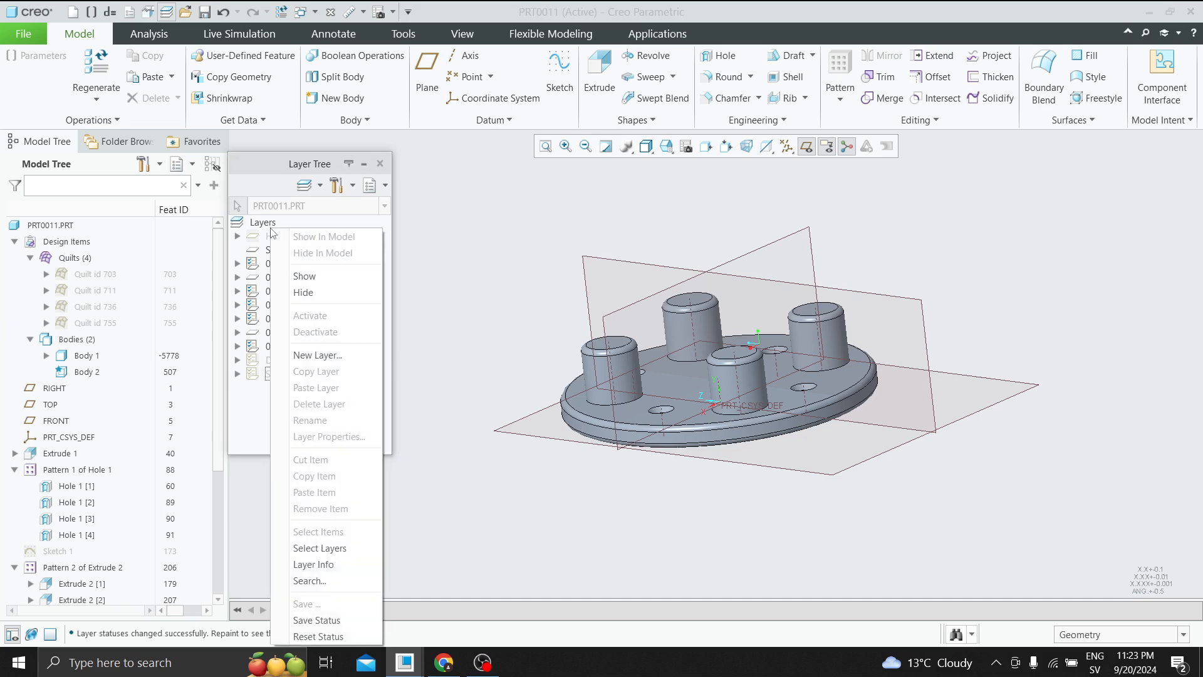
click(317, 355)
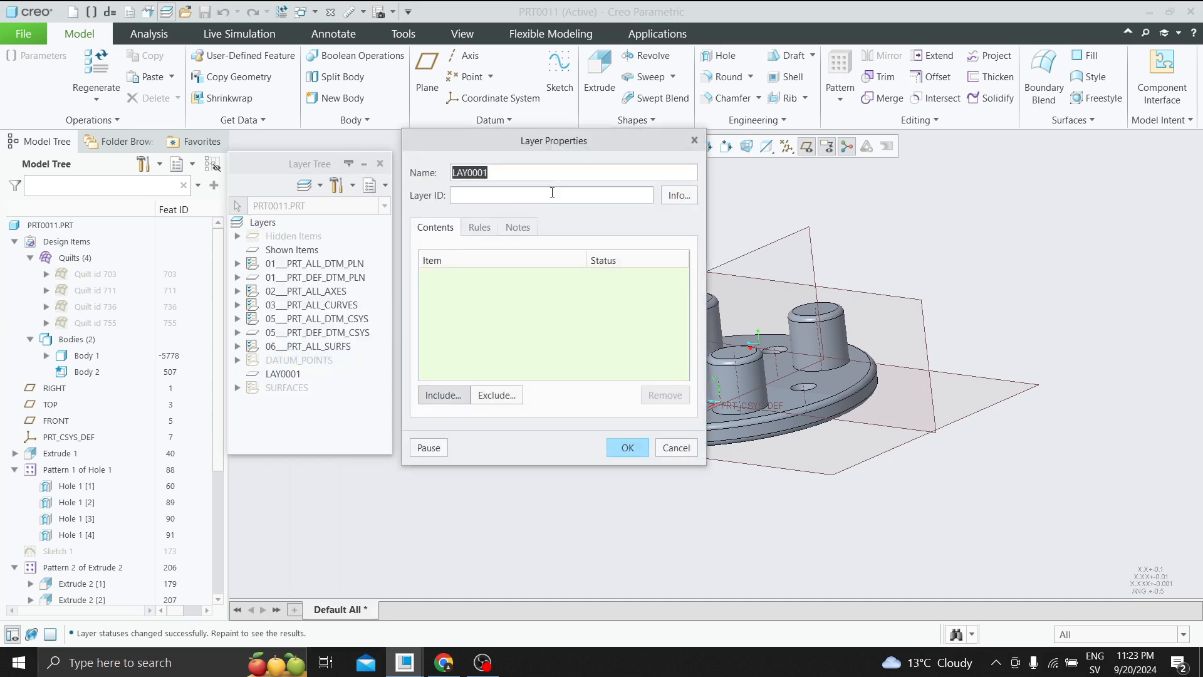
click(484, 230)
click(513, 395)
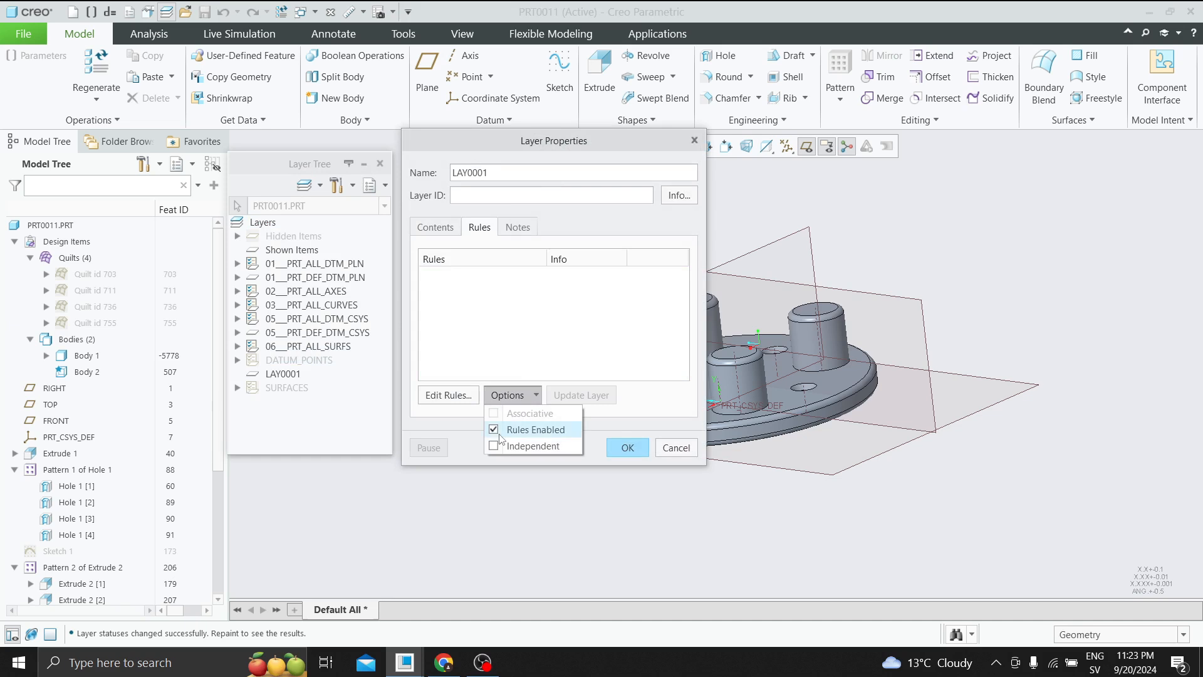
click(495, 445)
click(509, 395)
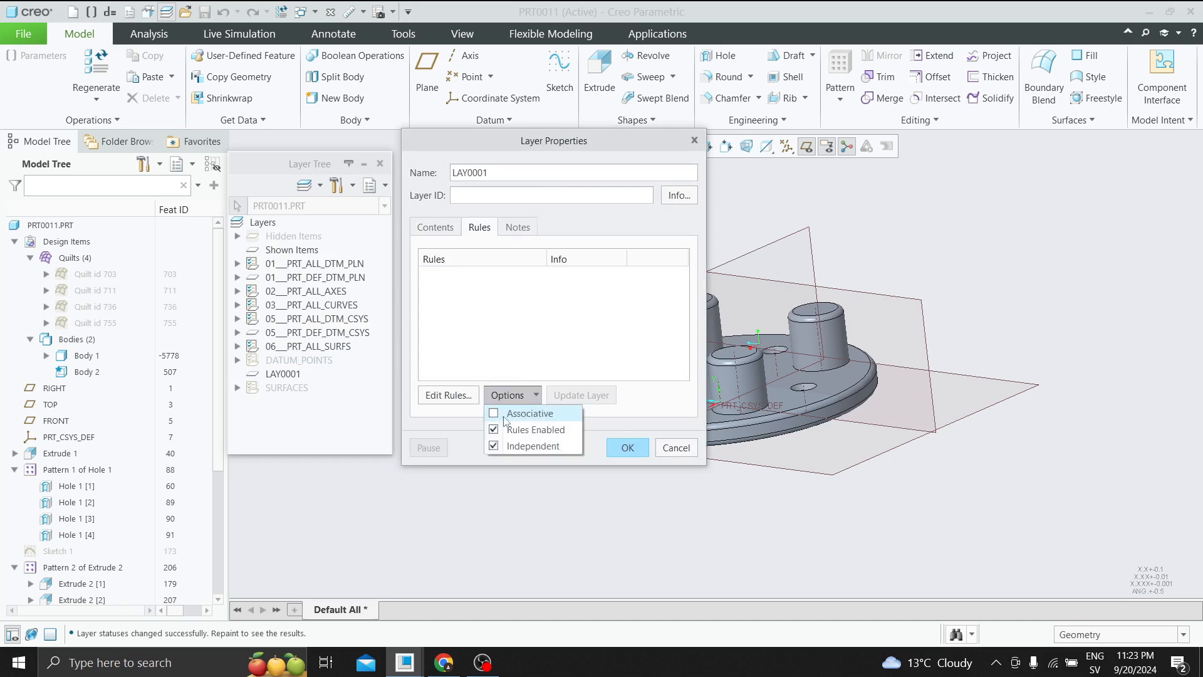
click(494, 418)
click(499, 395)
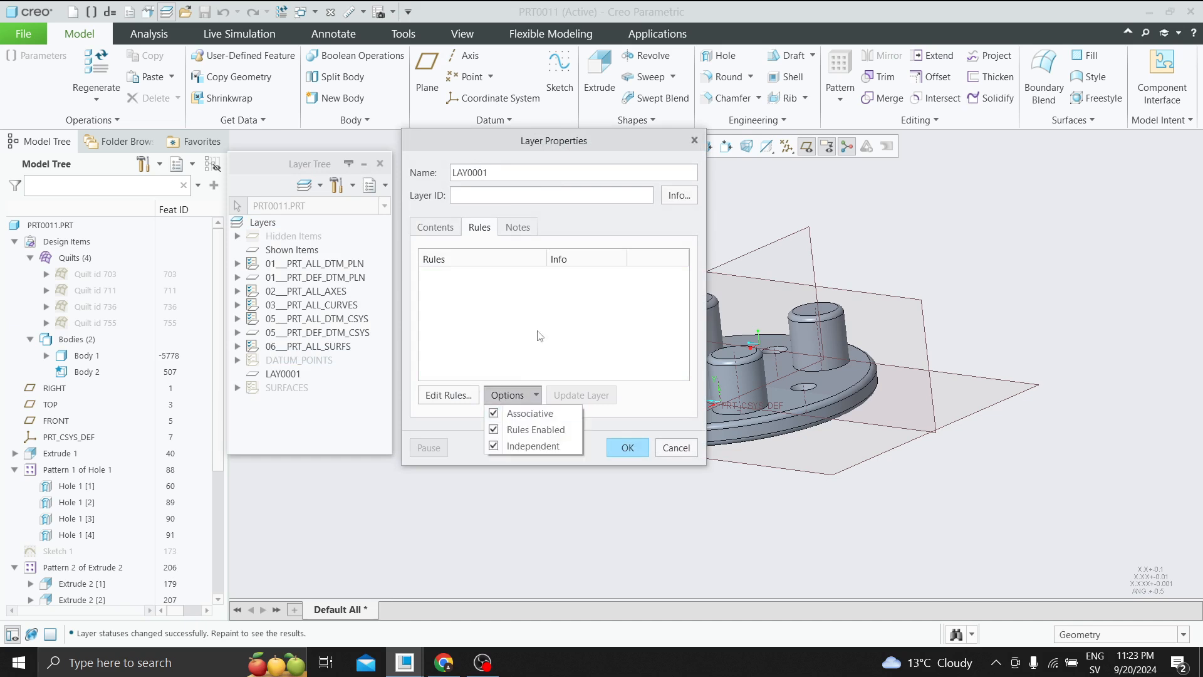
click(877, 260)
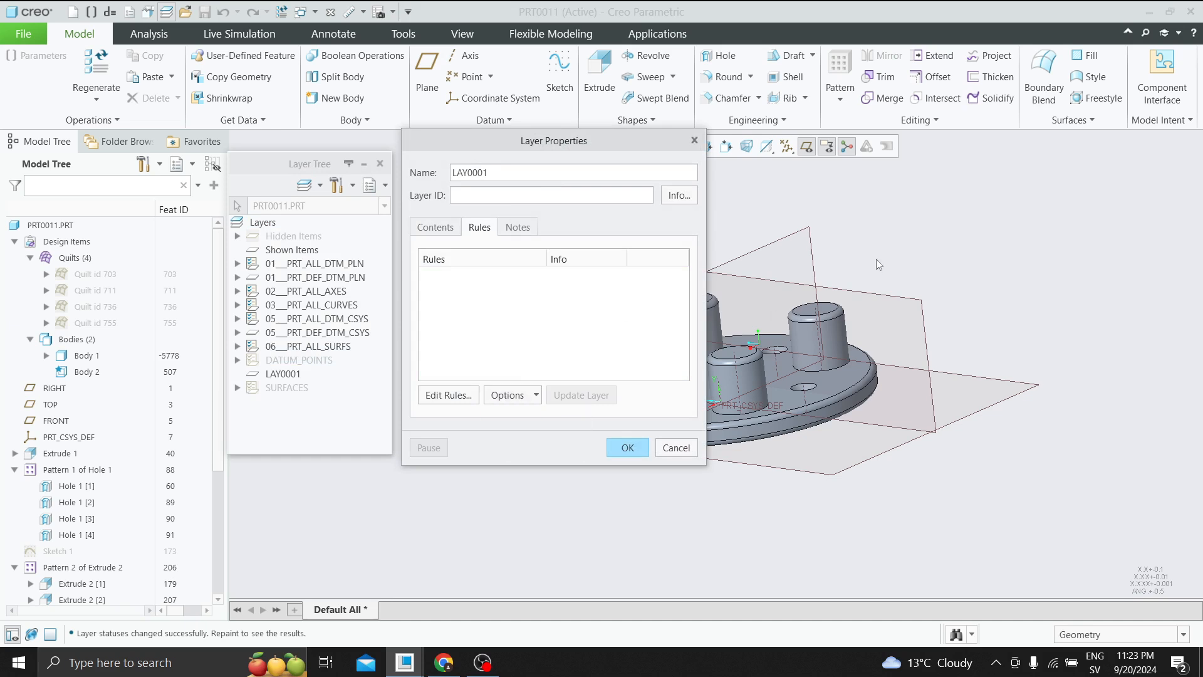
Step: Set the new layer's rule to look for Solid Geometry, preview the results and accept the rule editor
click(448, 396)
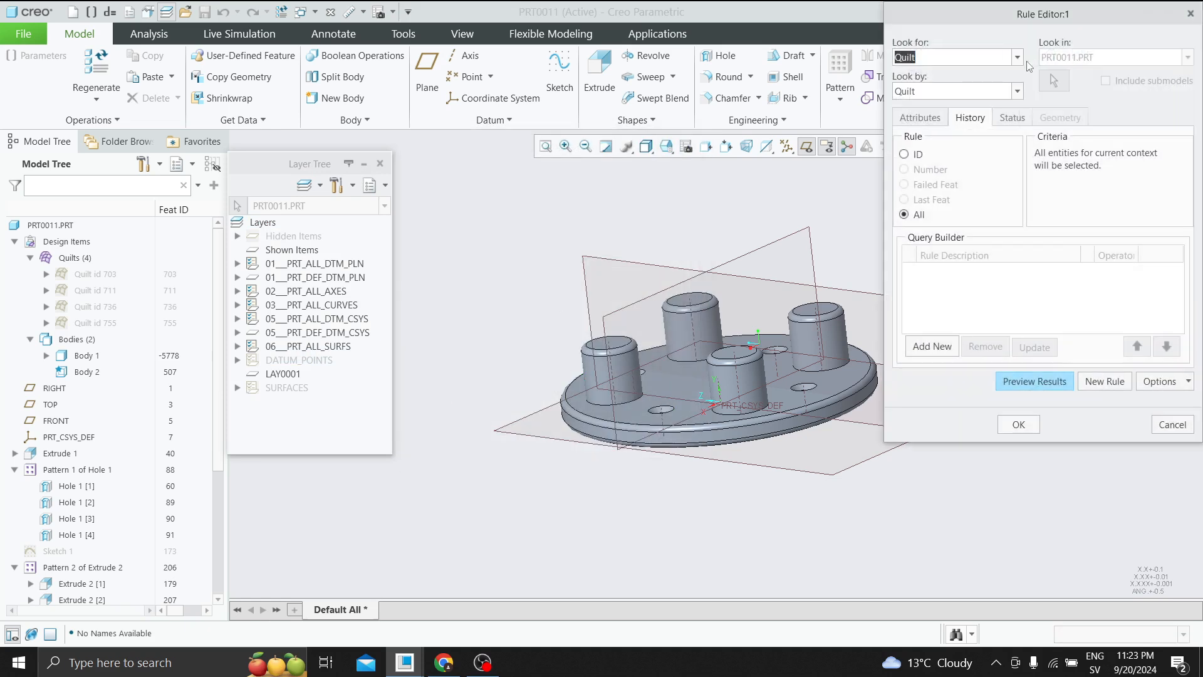
click(1019, 58)
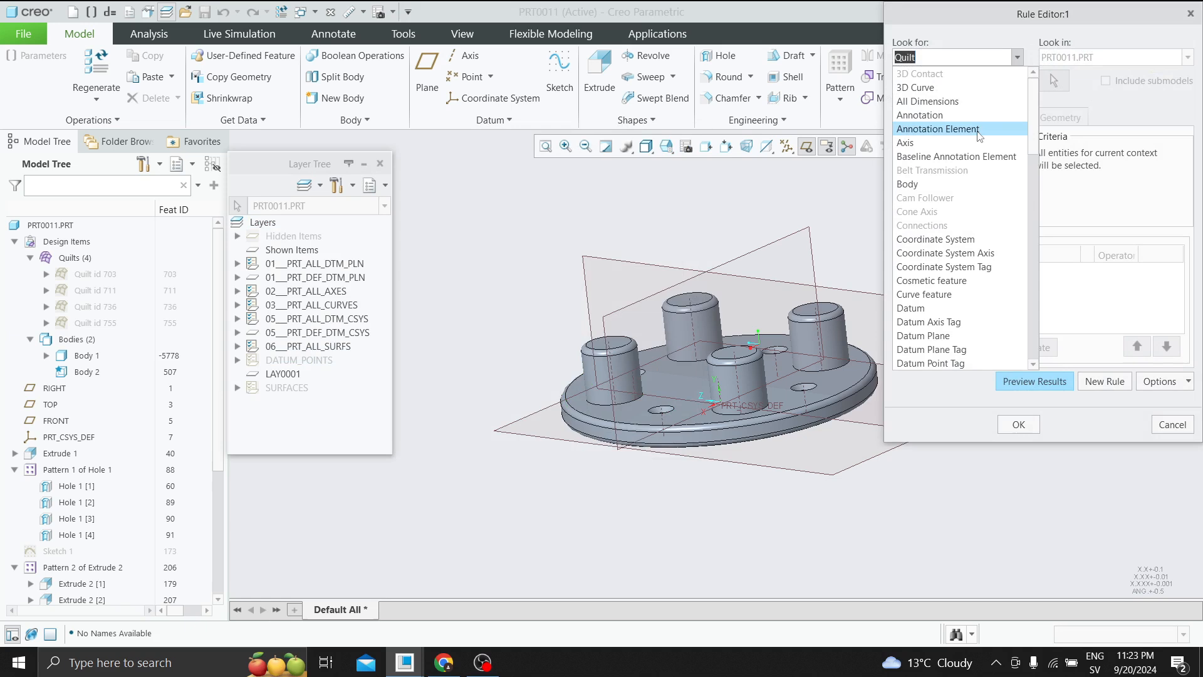
scroll(980, 137, down, 20)
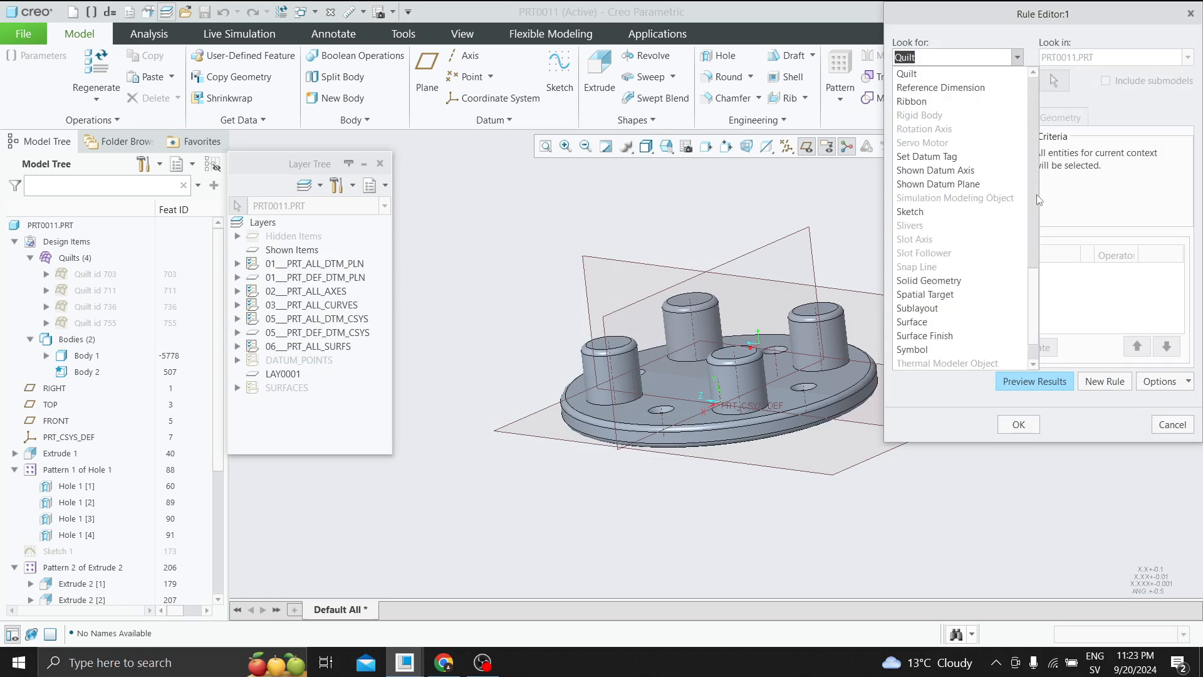
scroll(1037, 199, down, 2)
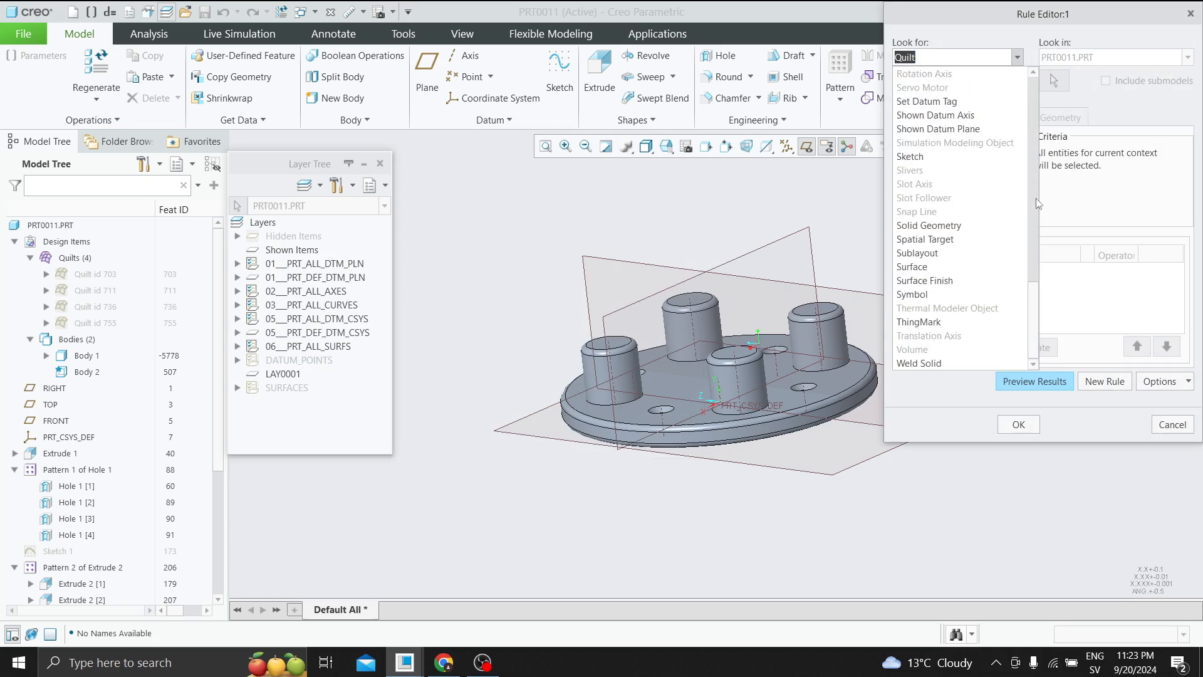
click(960, 227)
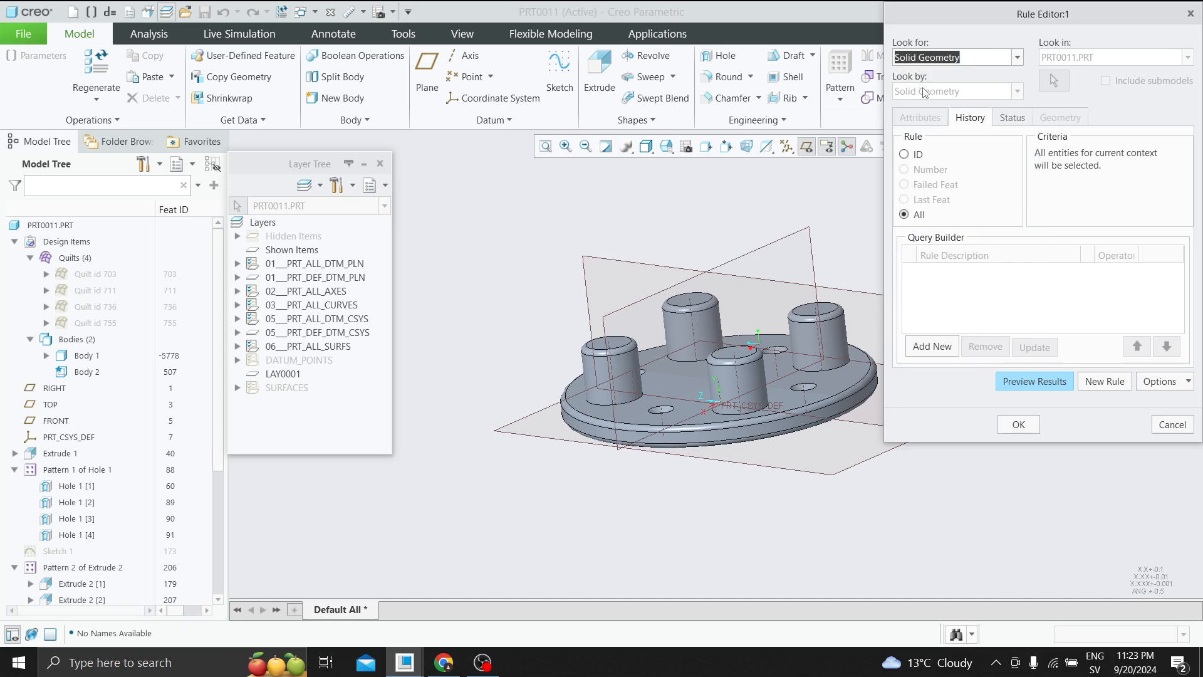
click(1053, 383)
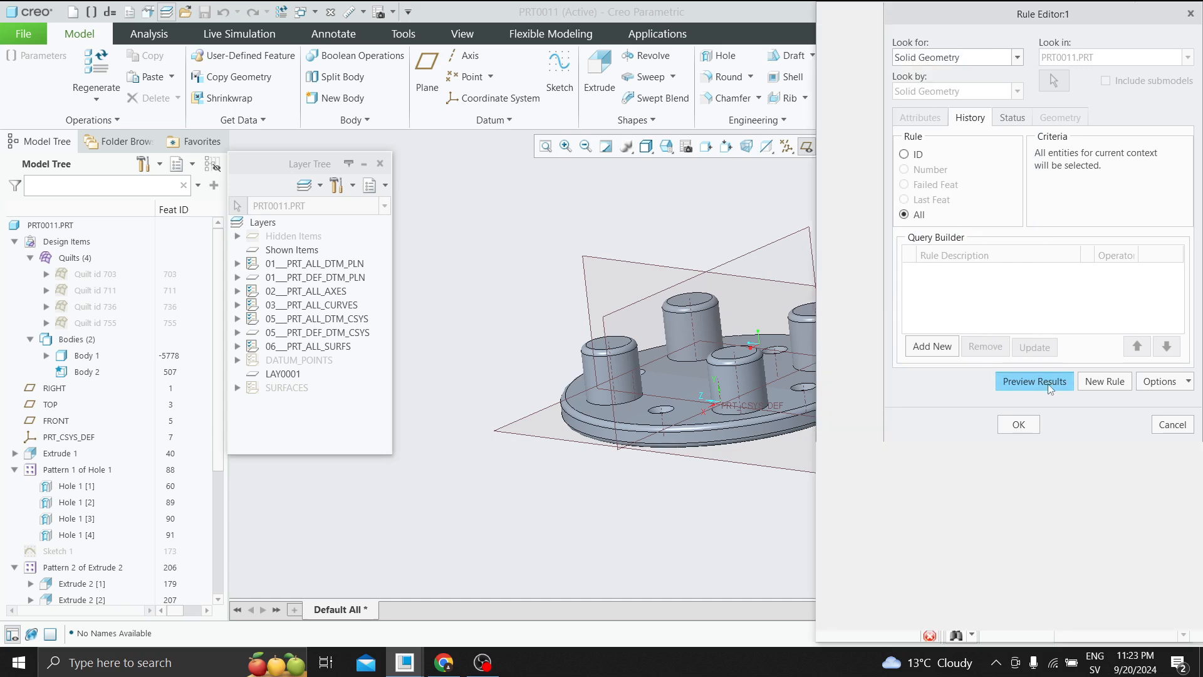
click(983, 622)
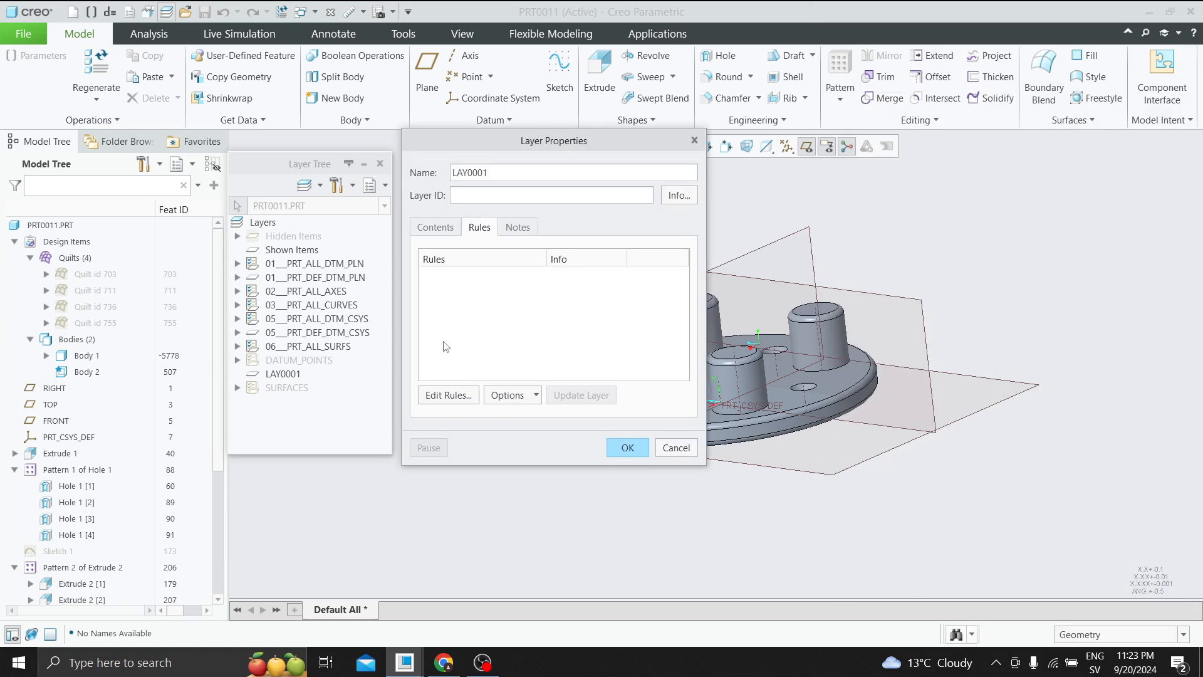
Step: Reopen the layer's rules, add the All Entities solid geometry rule to the query and accept the layer definition
click(501, 396)
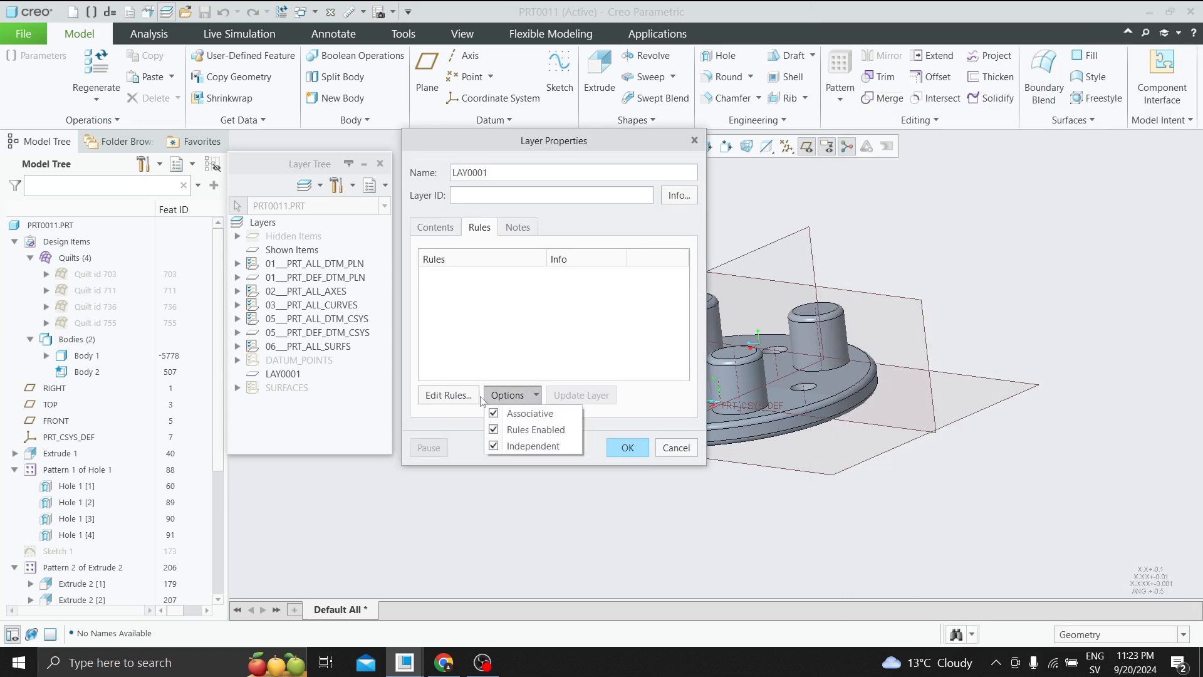
click(468, 401)
click(468, 401)
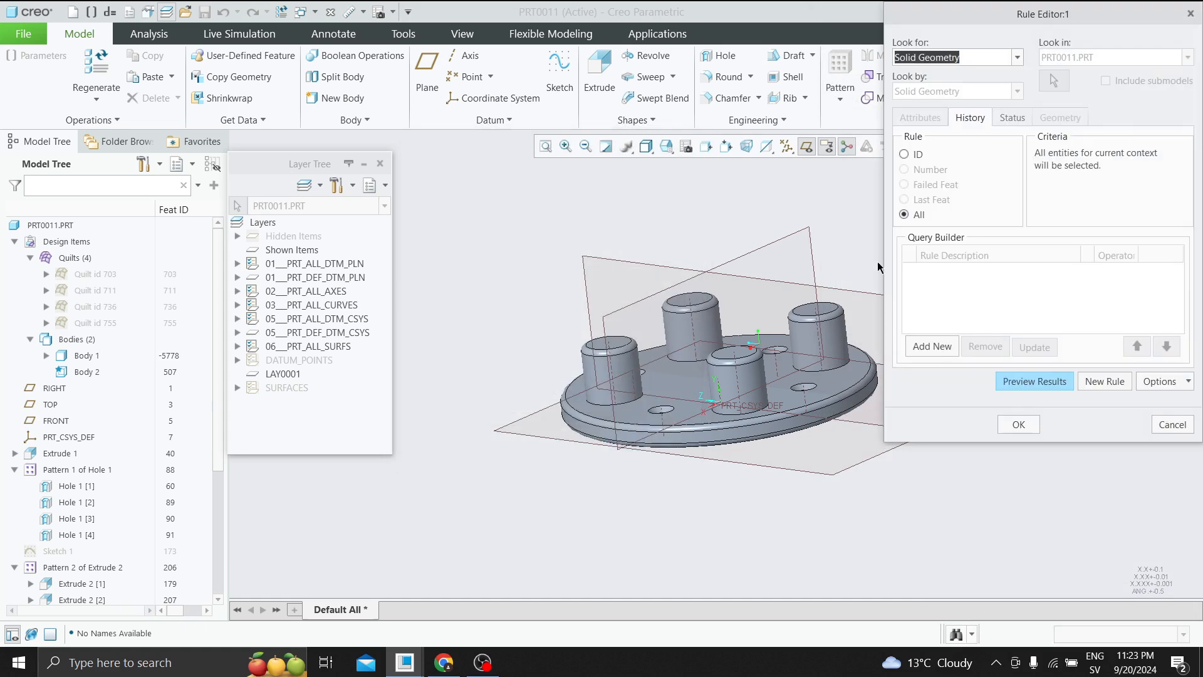
click(1005, 382)
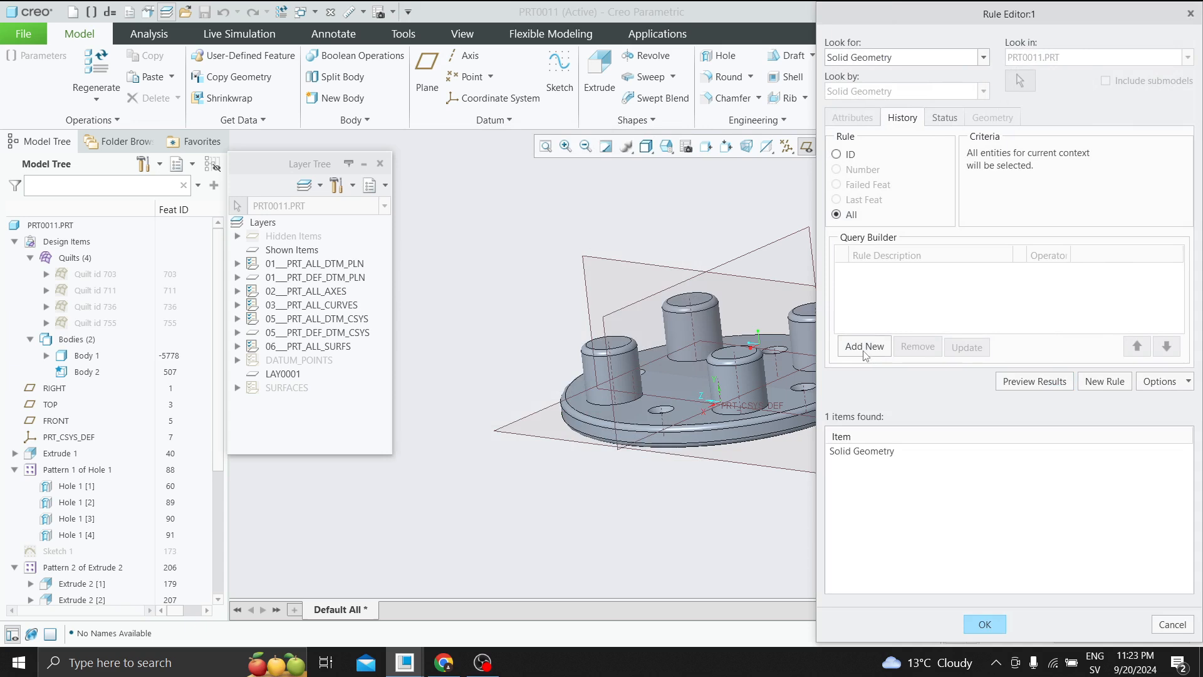
click(864, 347)
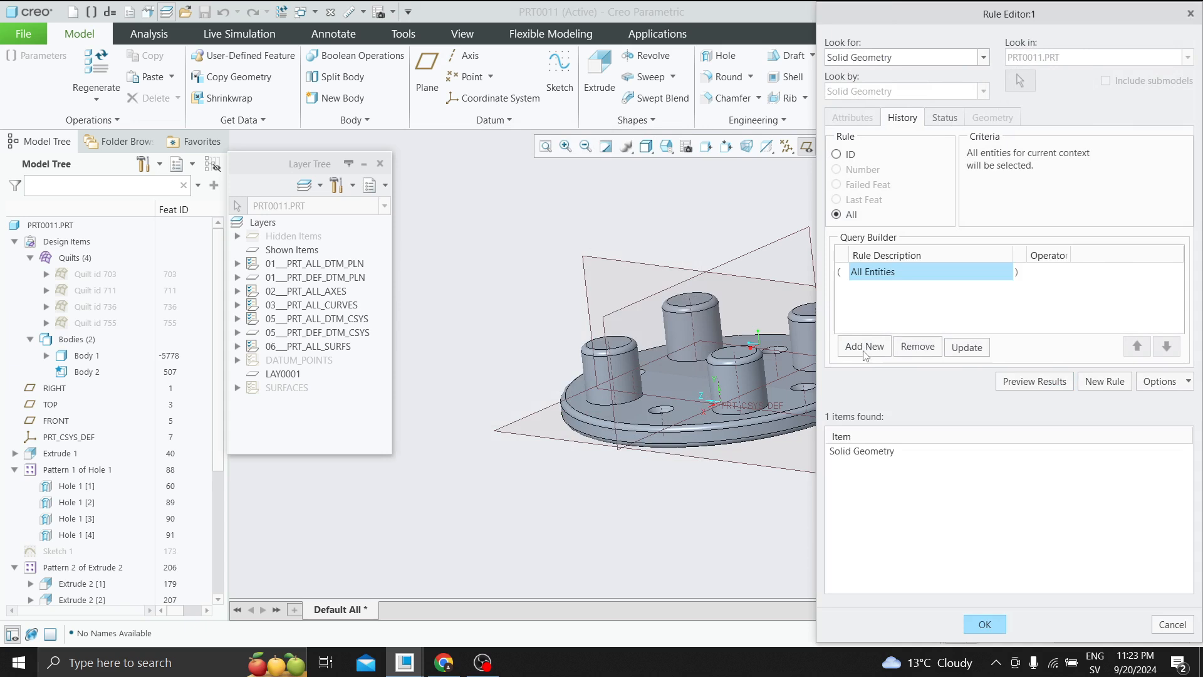
click(985, 624)
click(627, 447)
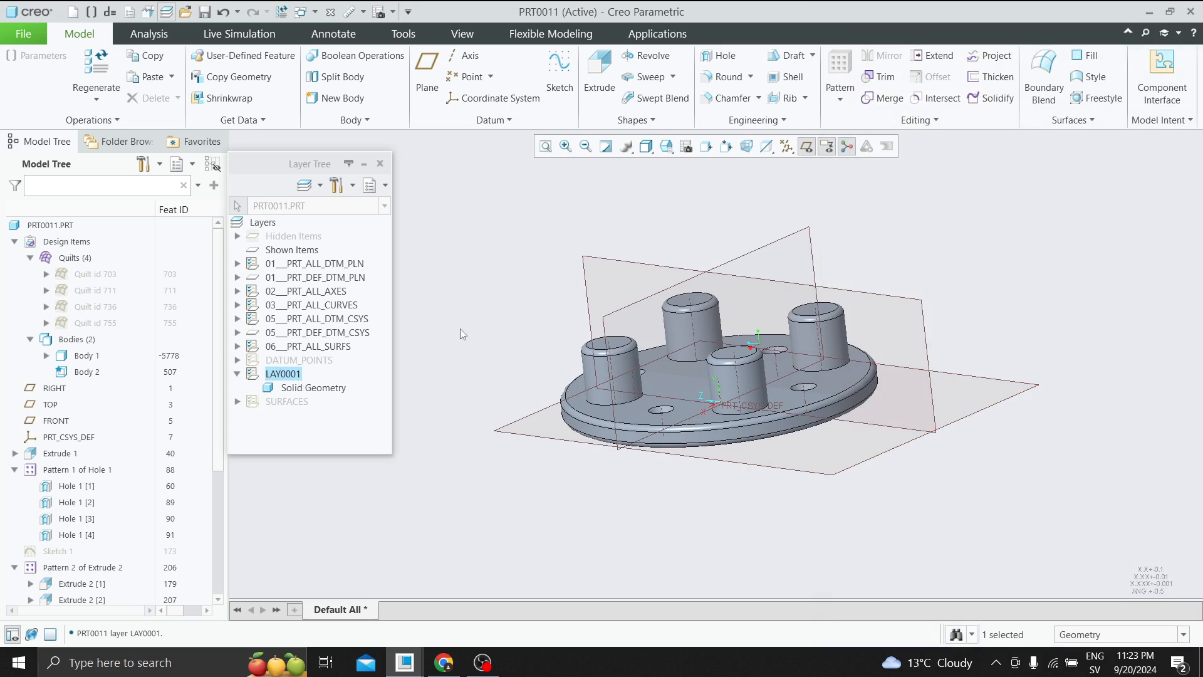
Step: Turn off the datum plane display and show the SURFACES layer
click(460, 329)
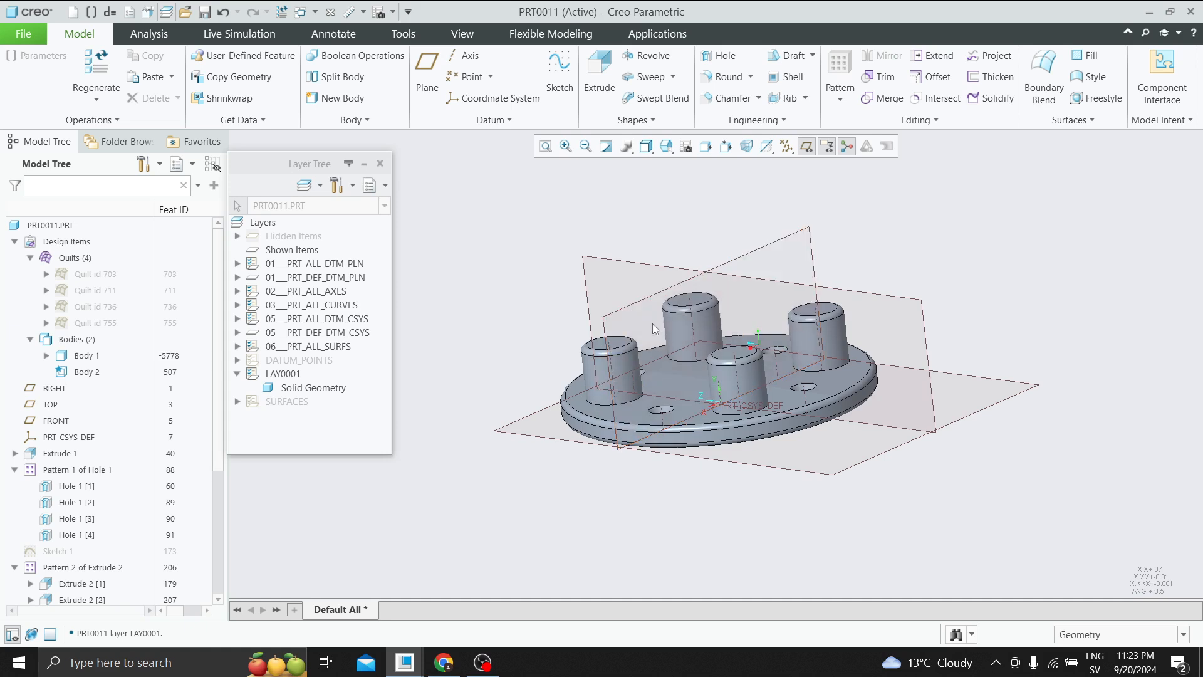
click(807, 146)
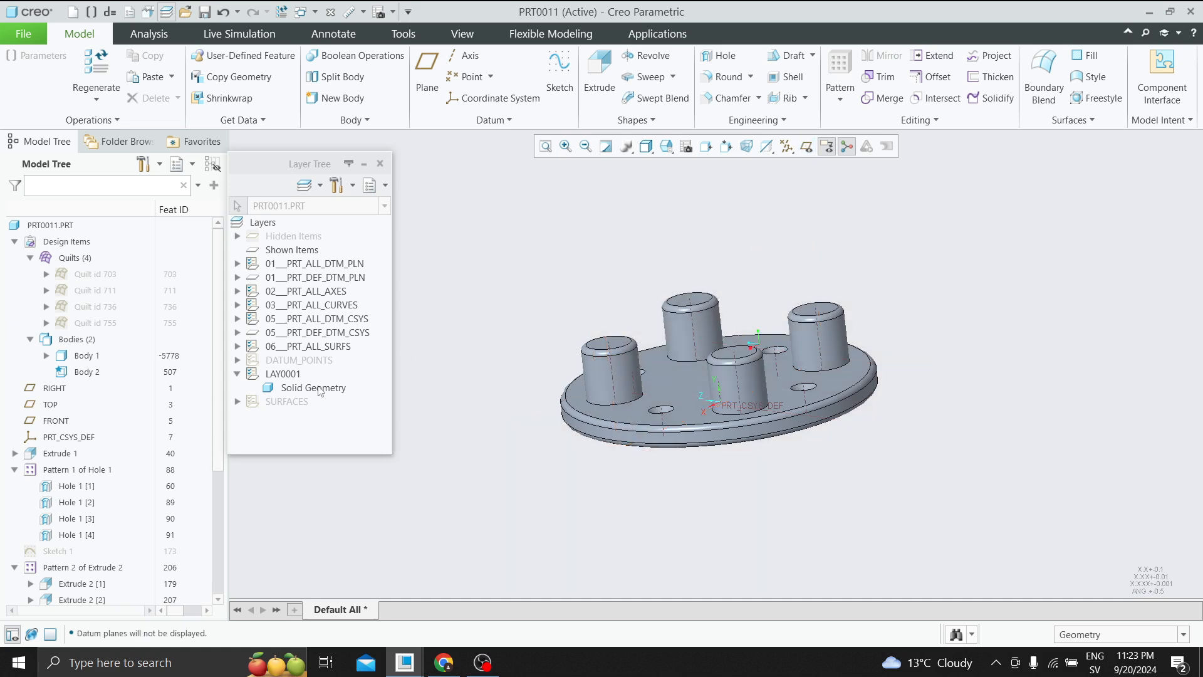
click(287, 402)
right_click(287, 402)
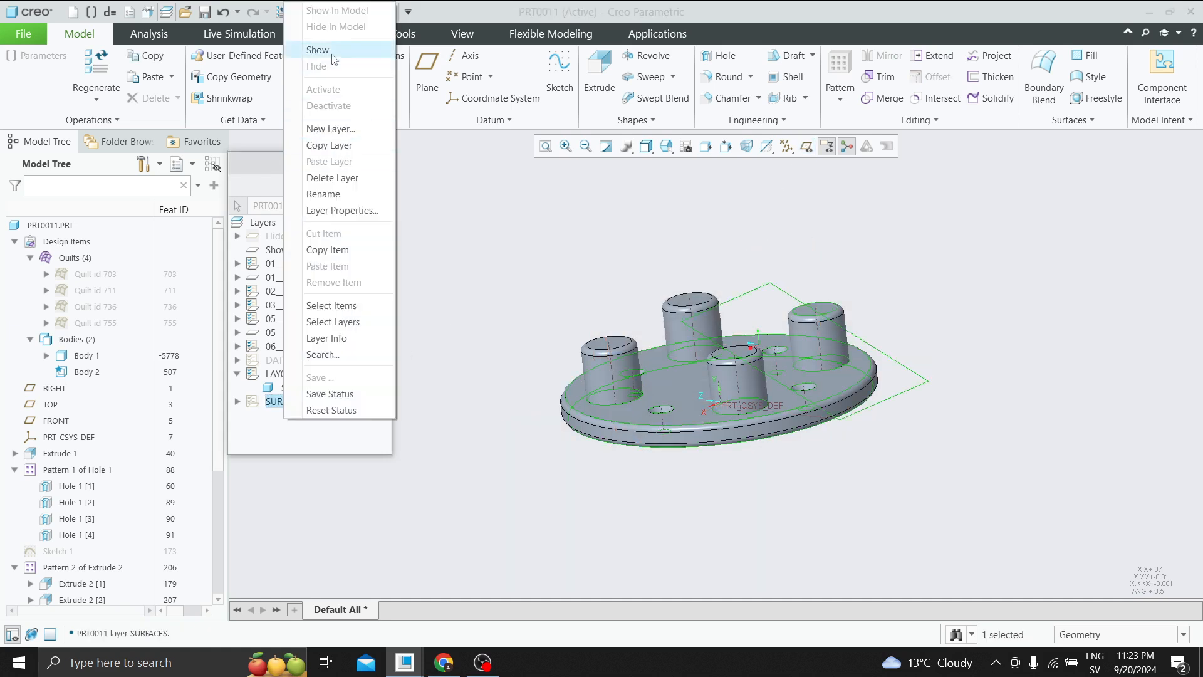
click(318, 50)
Step: Hide the solid geometry layer LAY0001 to test its effect on the model and show it again
click(300, 374)
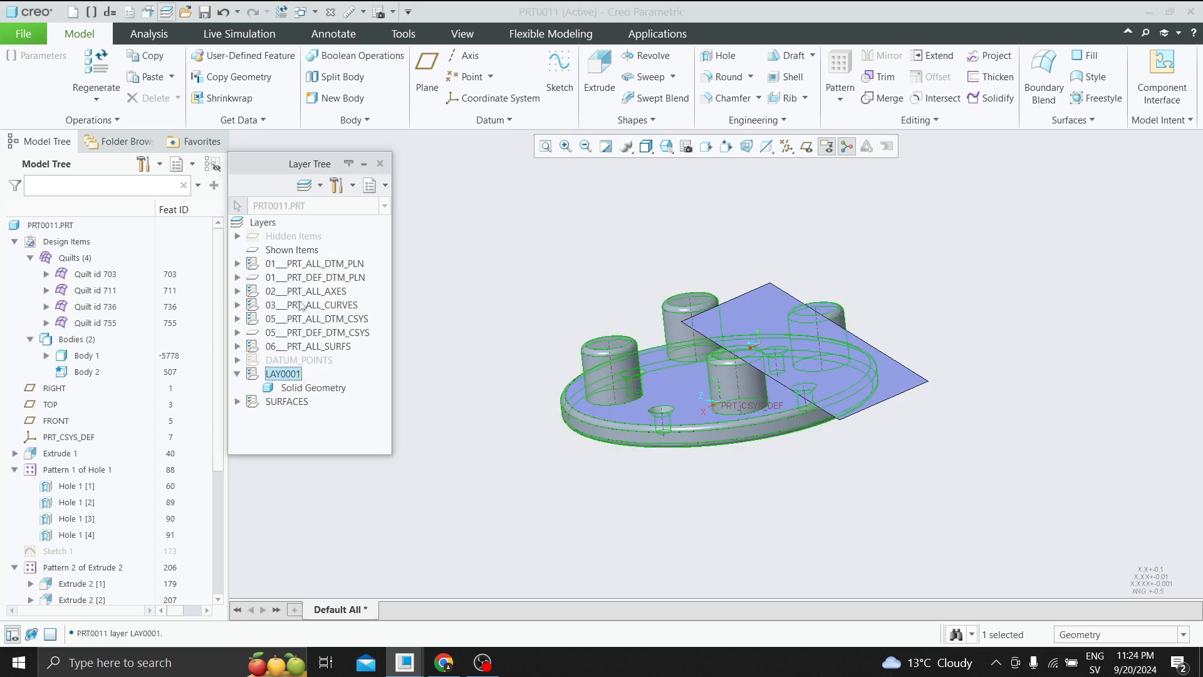
right_click(289, 373)
click(317, 68)
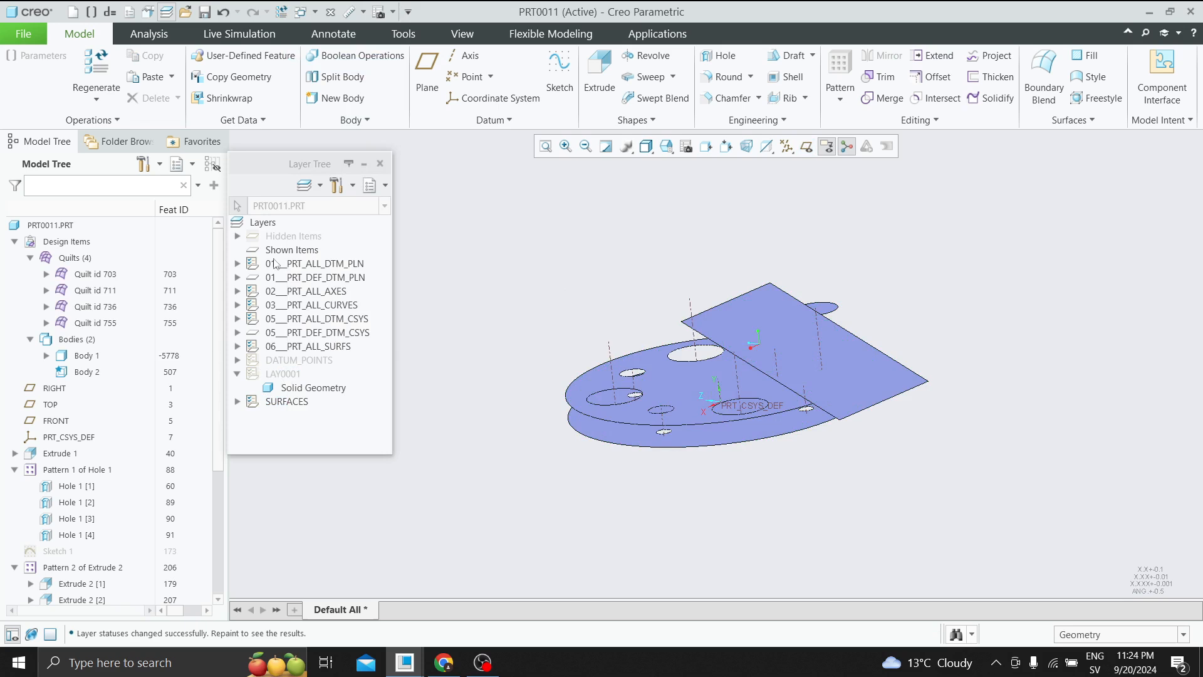
right_click(281, 376)
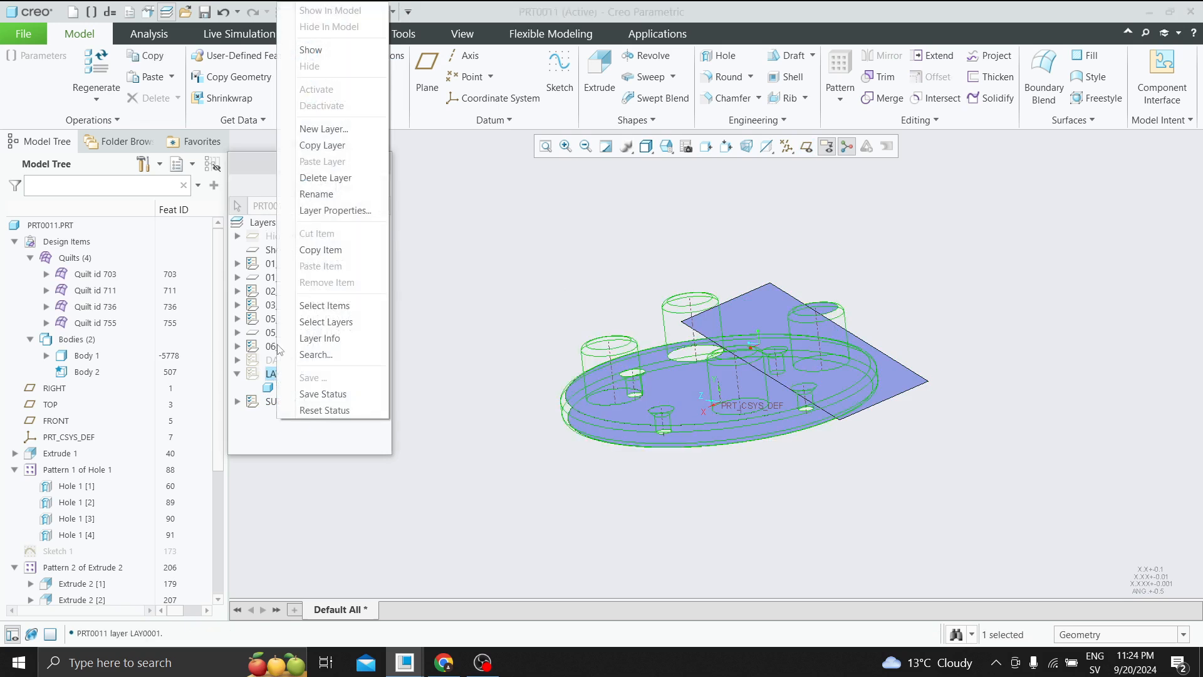
click(315, 54)
Step: Hide the SURFACES layer so that its quilts are not displayed over the solid plate
click(289, 401)
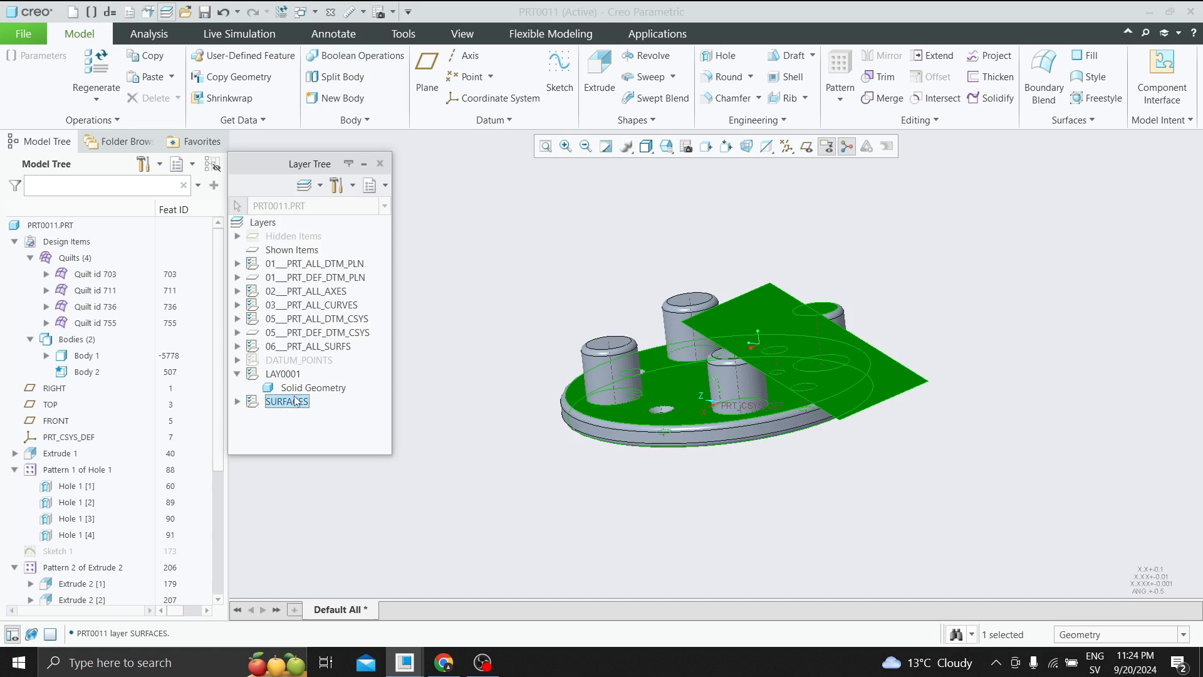
right_click(294, 402)
click(350, 66)
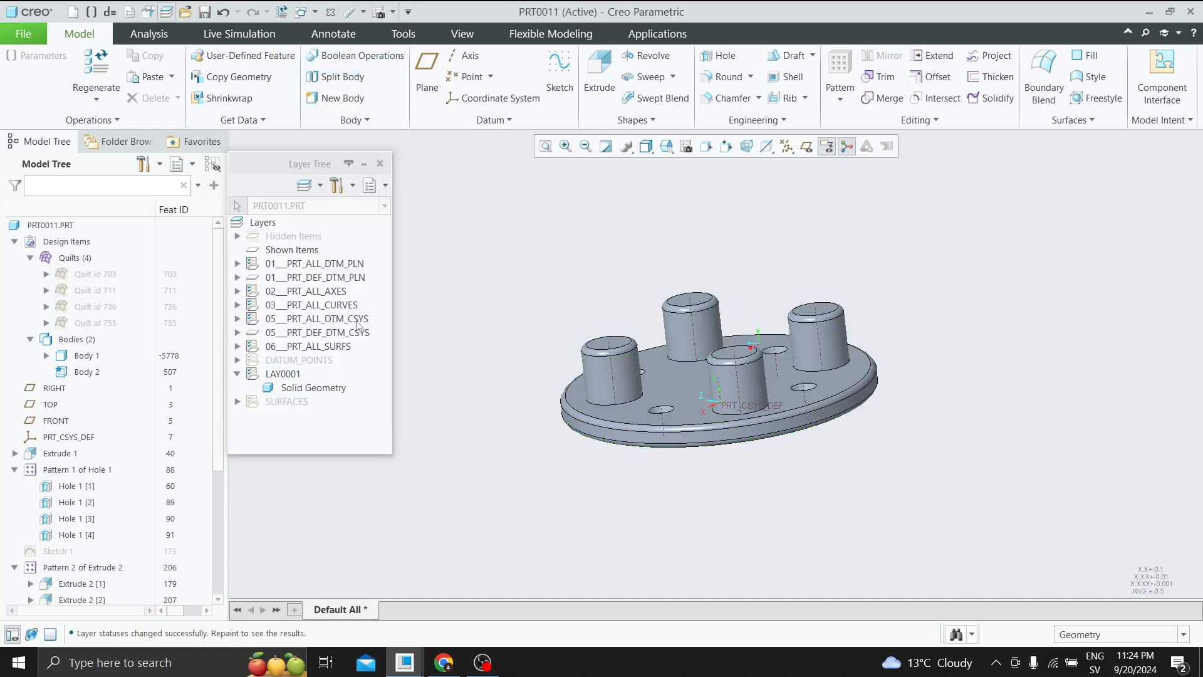
right_click(289, 221)
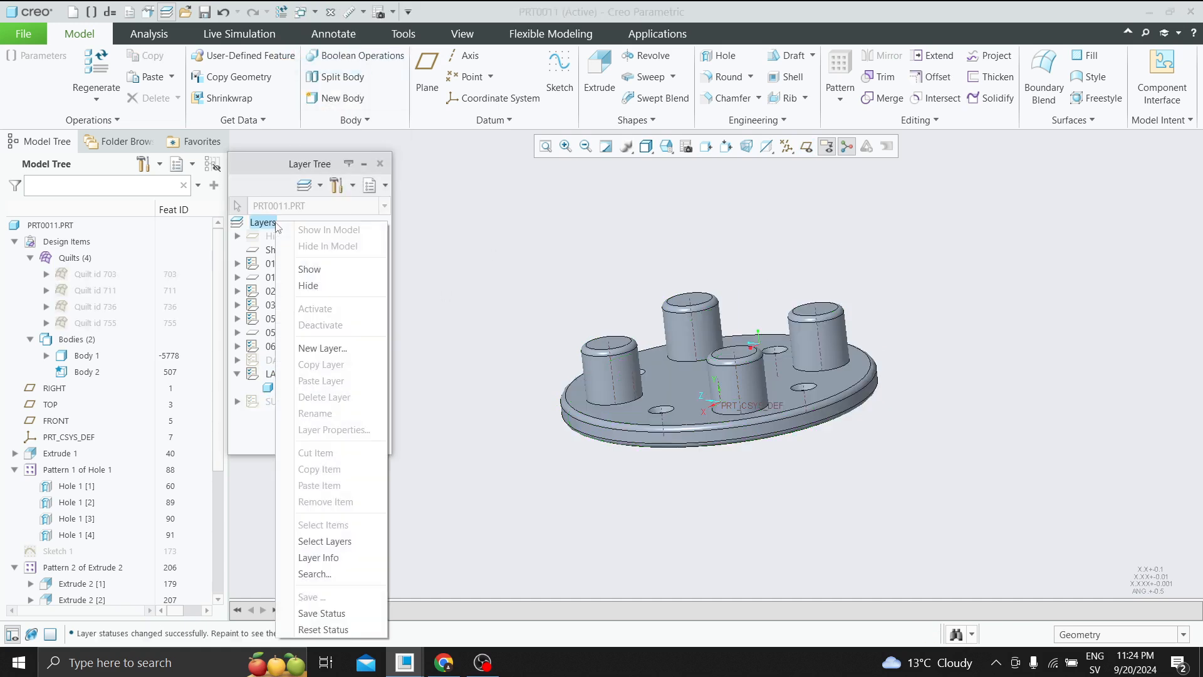
click(505, 270)
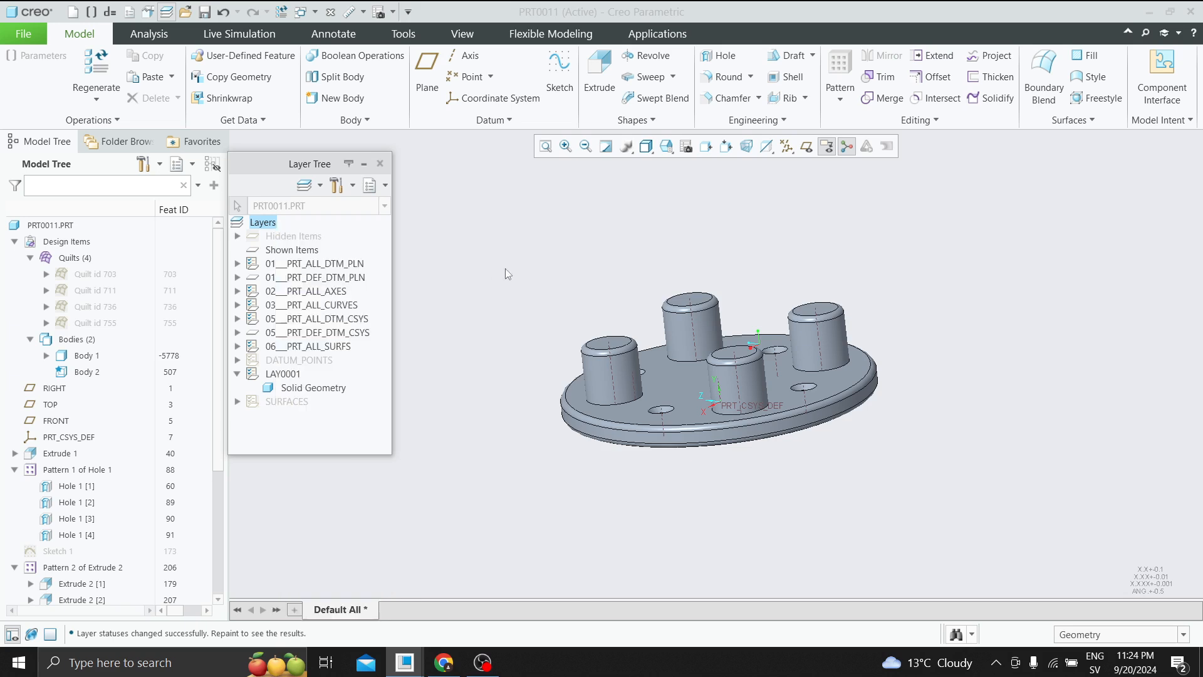